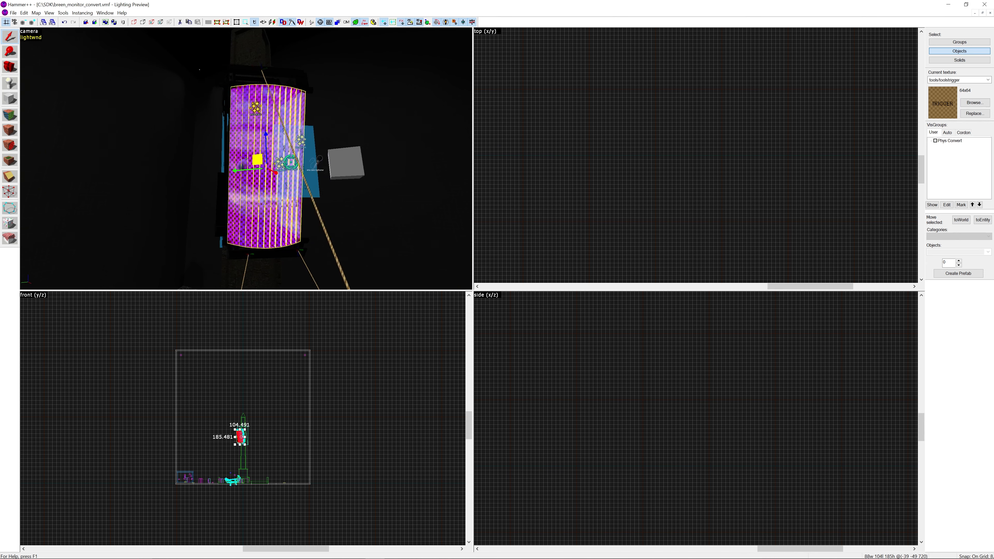
Step: Examine the selected curved jumbotron screen and the spark, target and microphone entities around it from several sides in the 3D view
key("a")
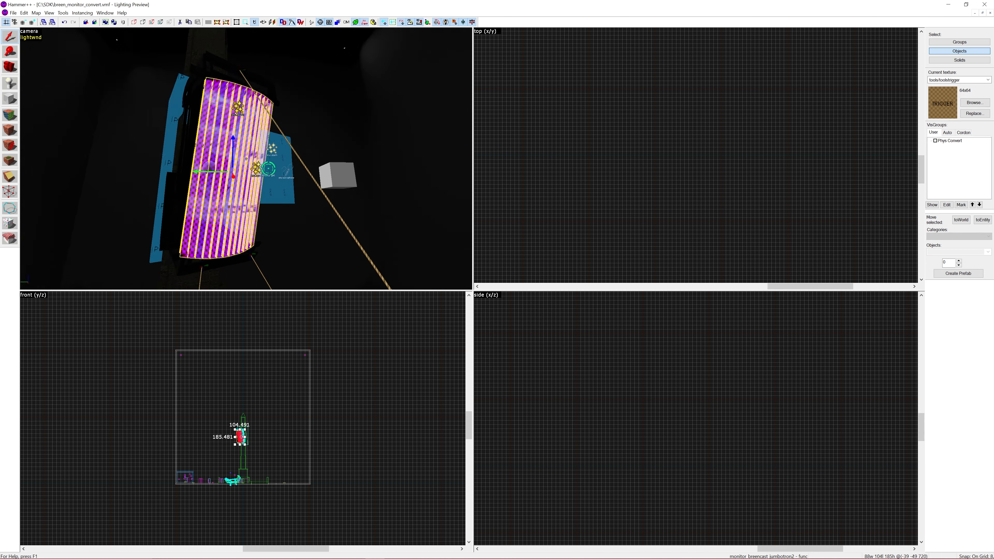
key("d")
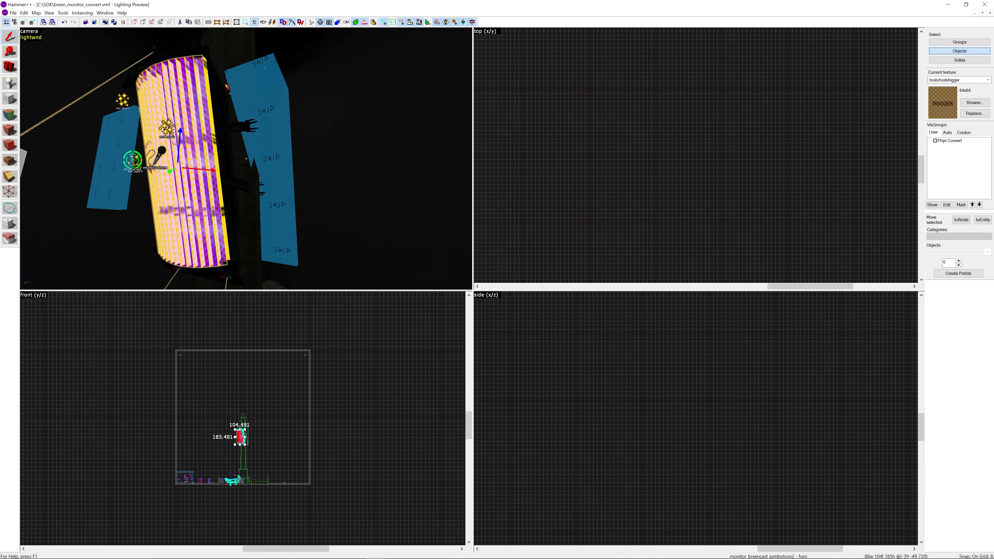
key("a")
key("w")
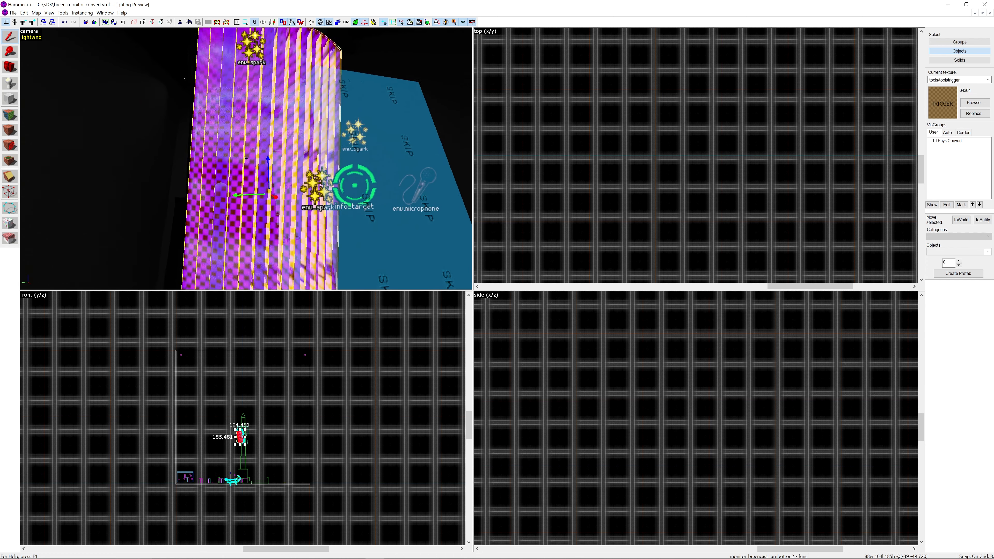
key("z")
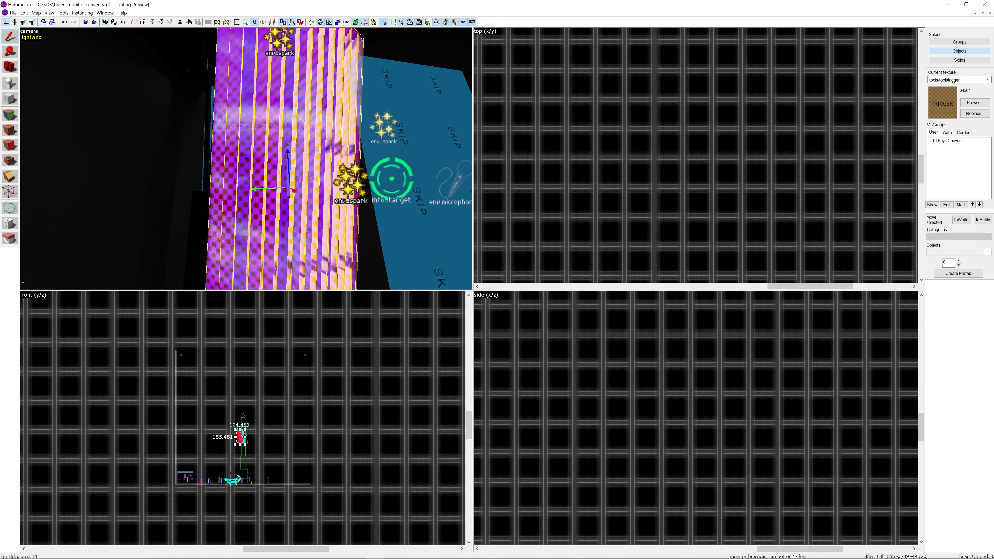
key("a")
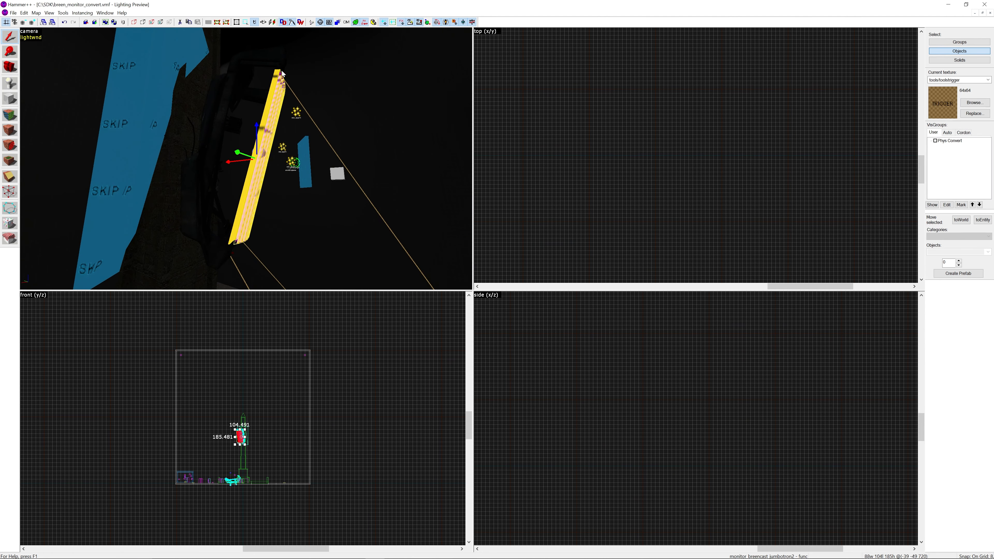
key("z")
key("a")
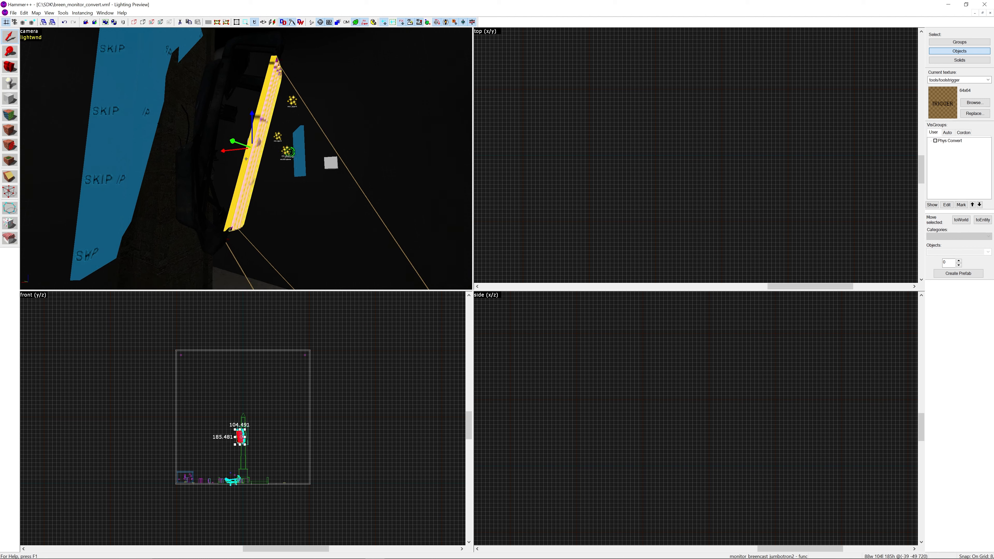
key("d")
key("d")
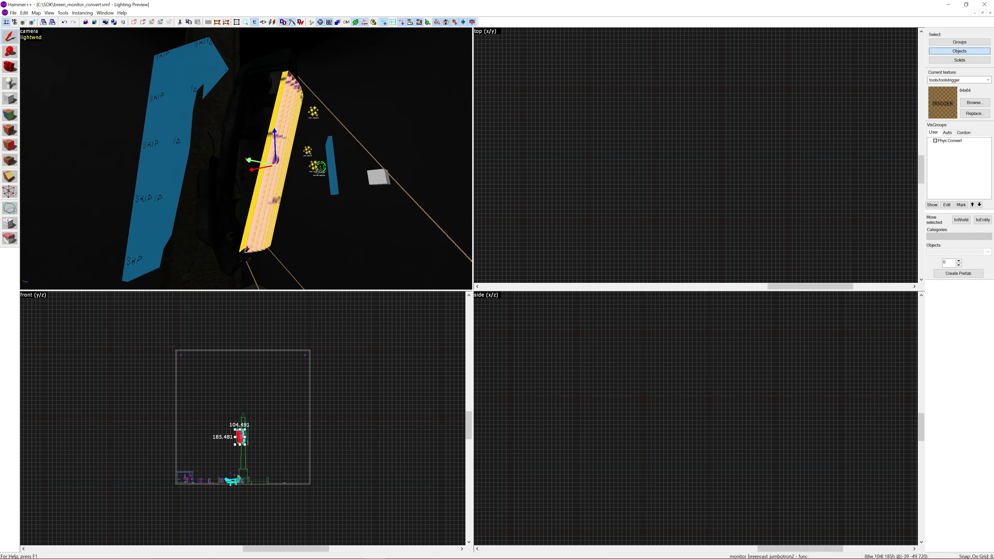
key("s")
key("z")
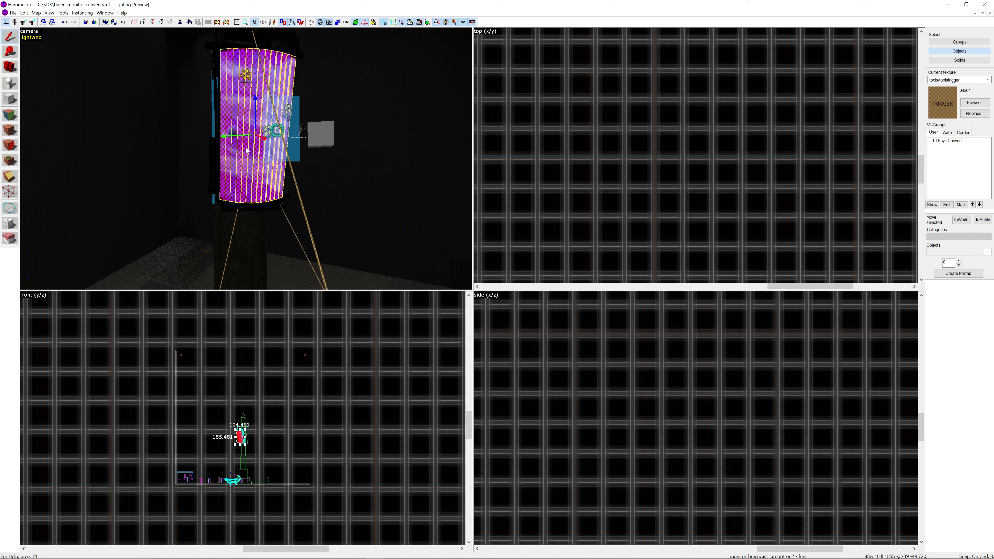
Step: Inspect the object properties of the selected jumbotron screen brush, then close them and clear the selection
key("alt+Return")
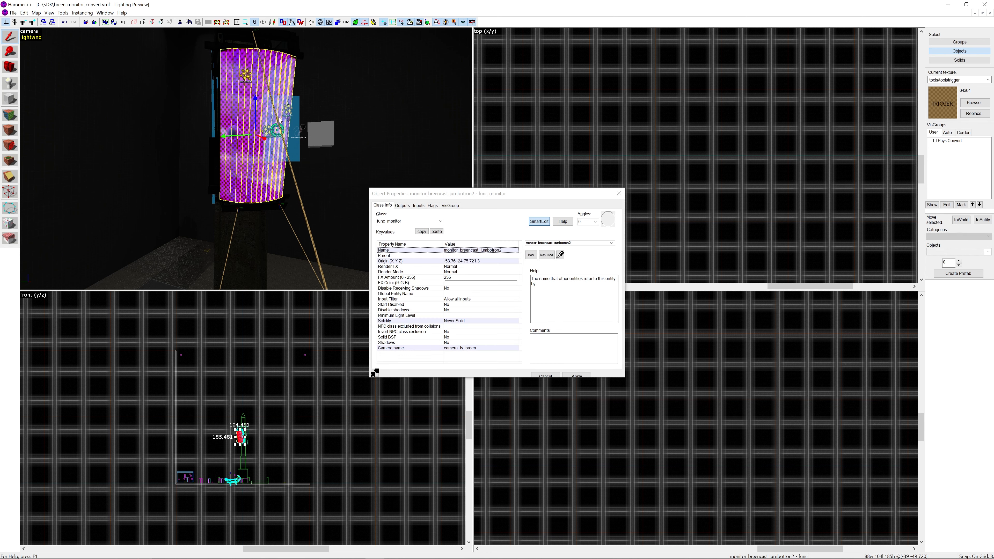
key("w")
key("z")
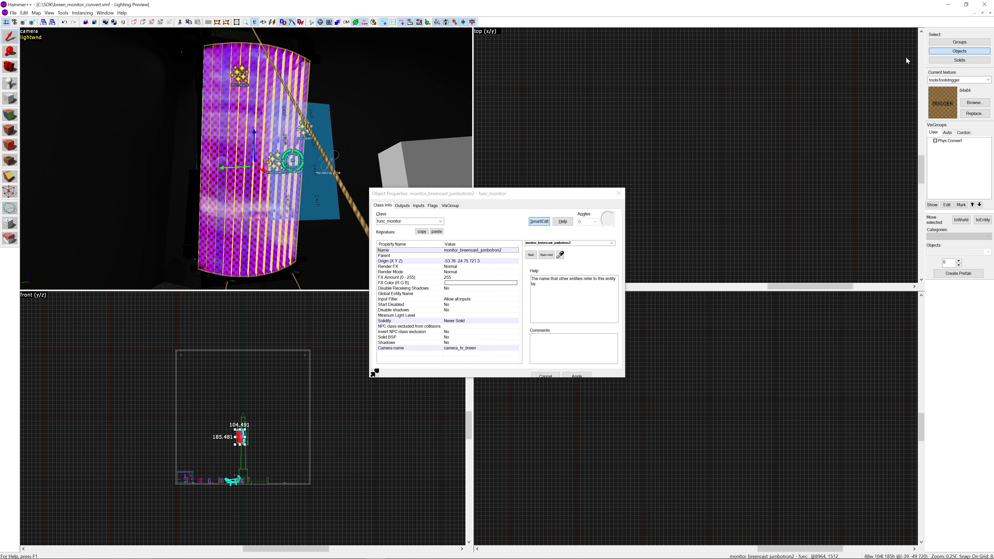
left_click(618, 193)
key("Escape")
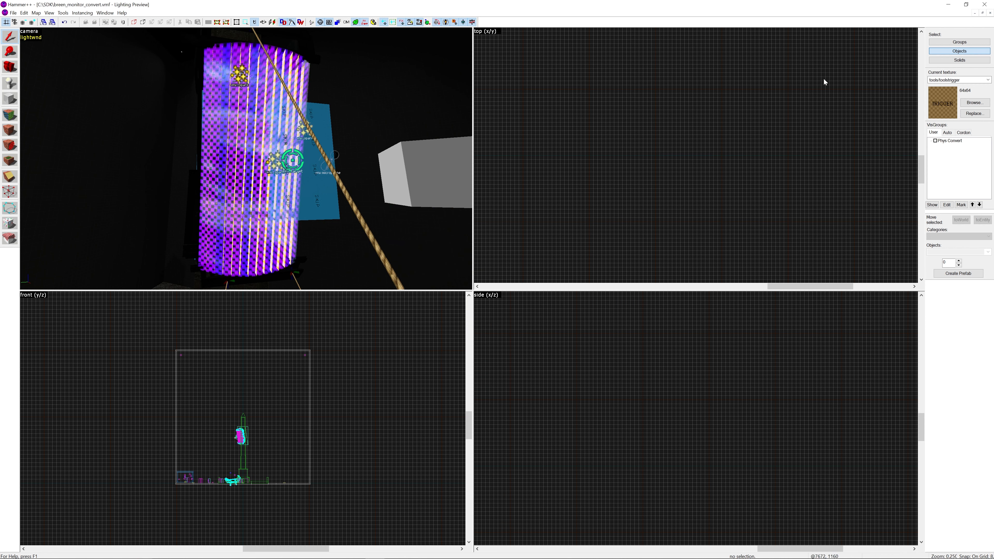
Step: Switch to the d3_c17_03.vmf map and examine the street and plaza around the monument
left_click(974, 13)
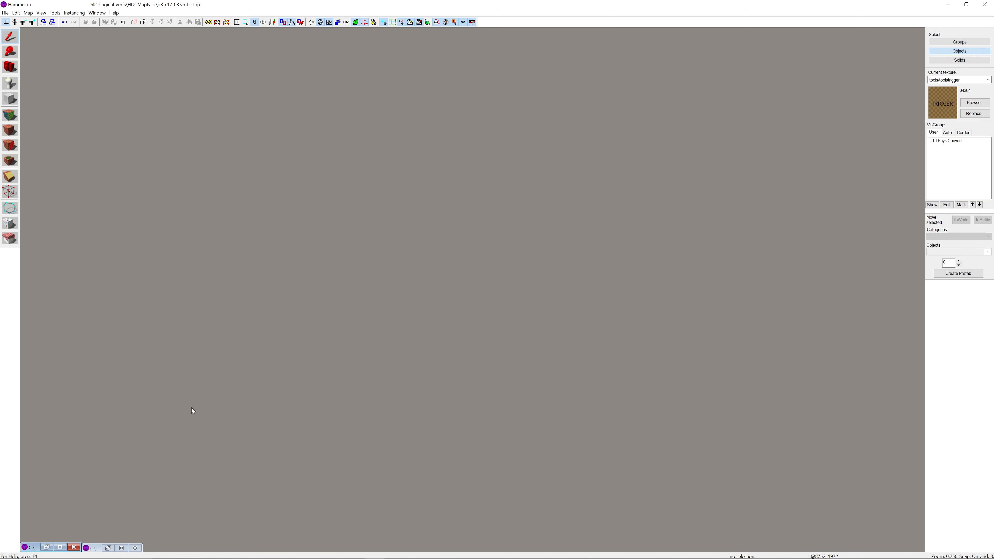
left_click(62, 546)
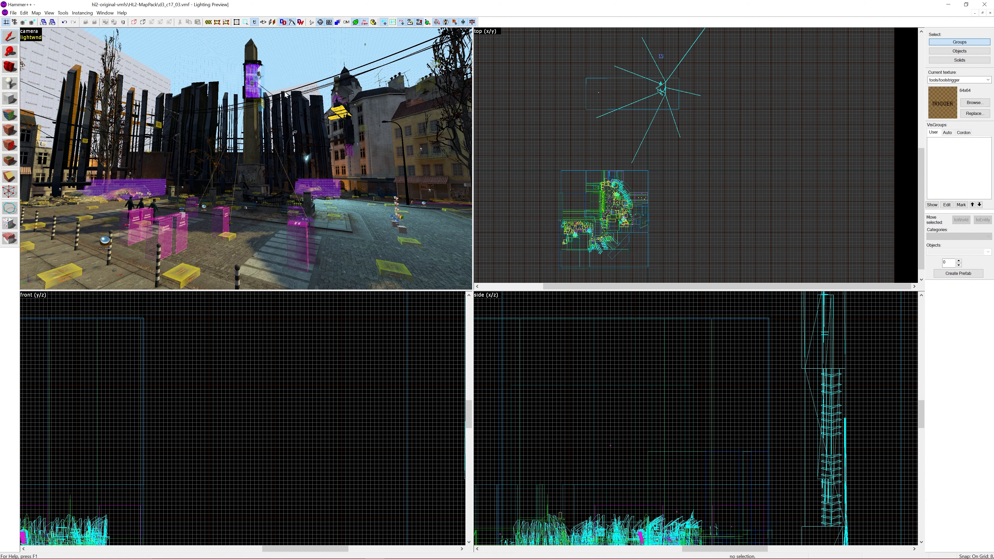
key("z")
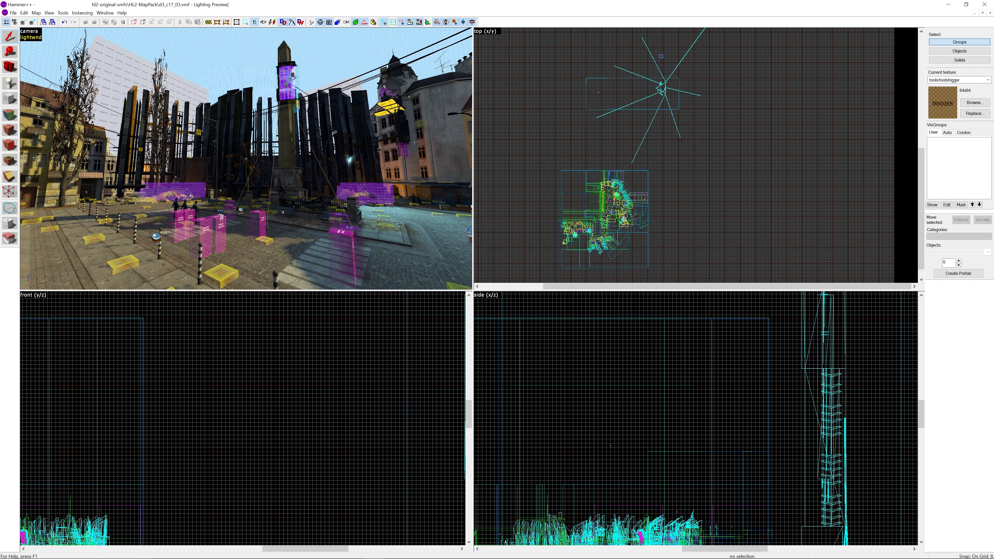
key("w")
key("z")
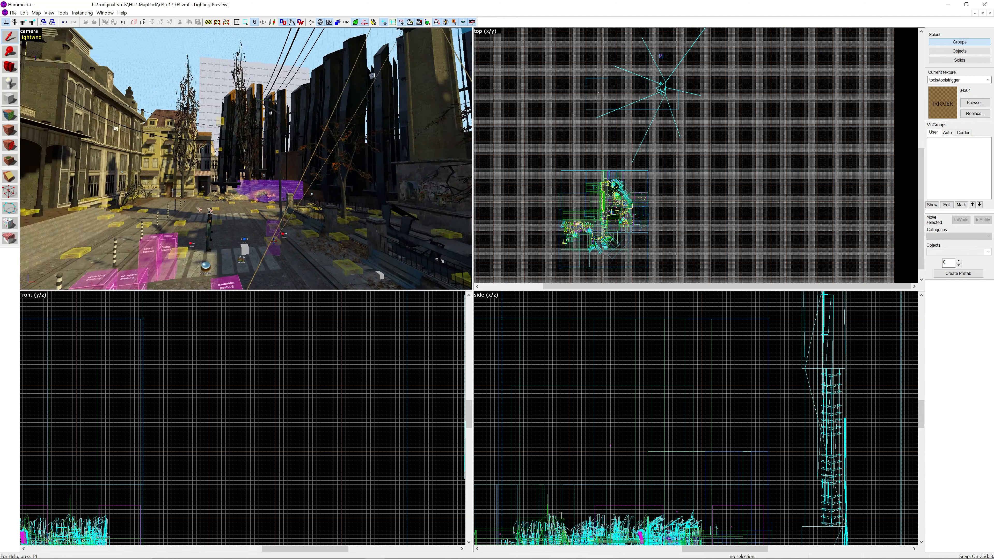
key("w")
key("w")
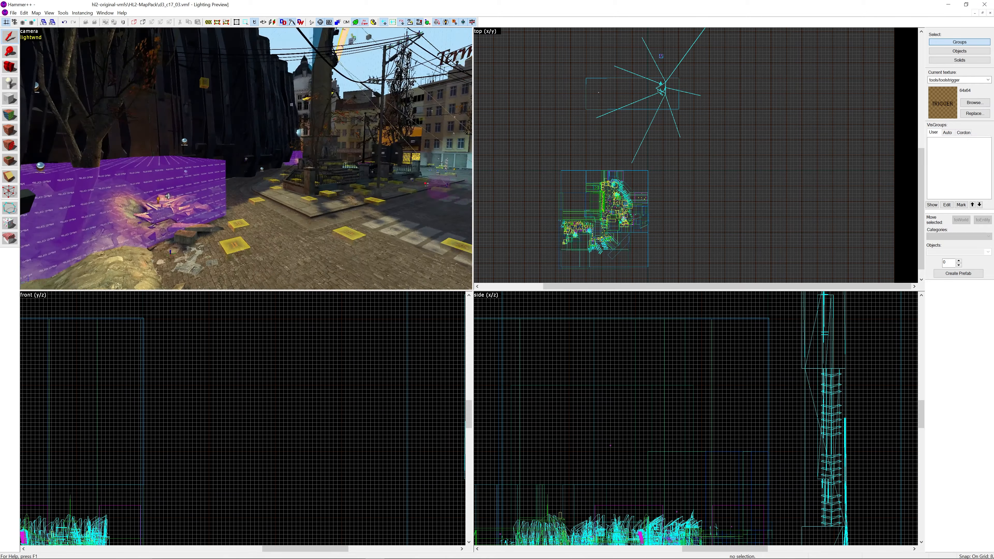
key("w")
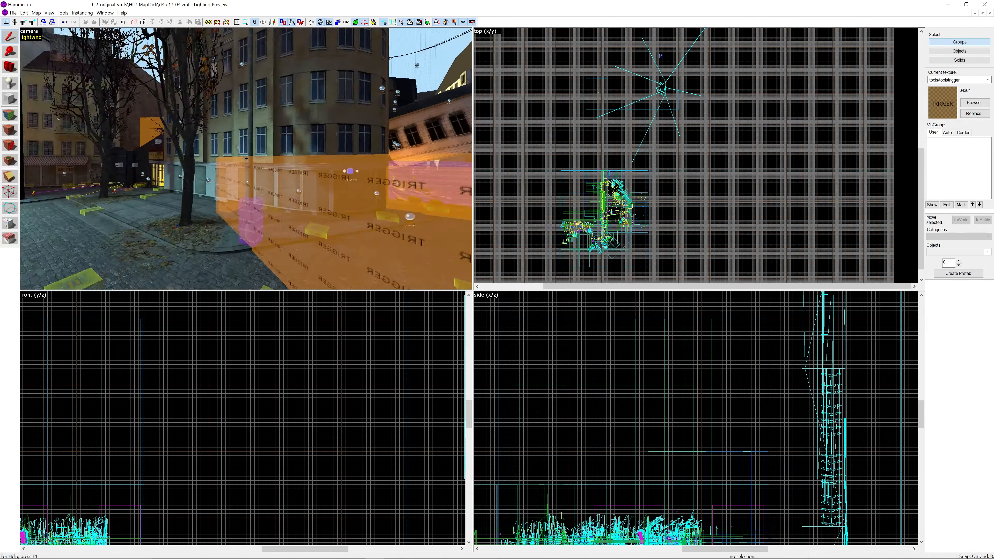
key("w")
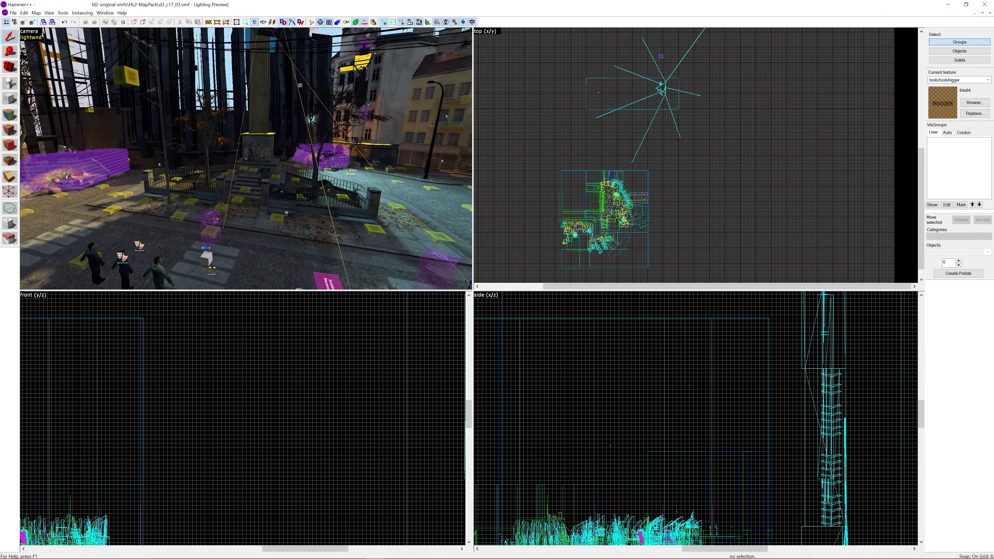
key("w")
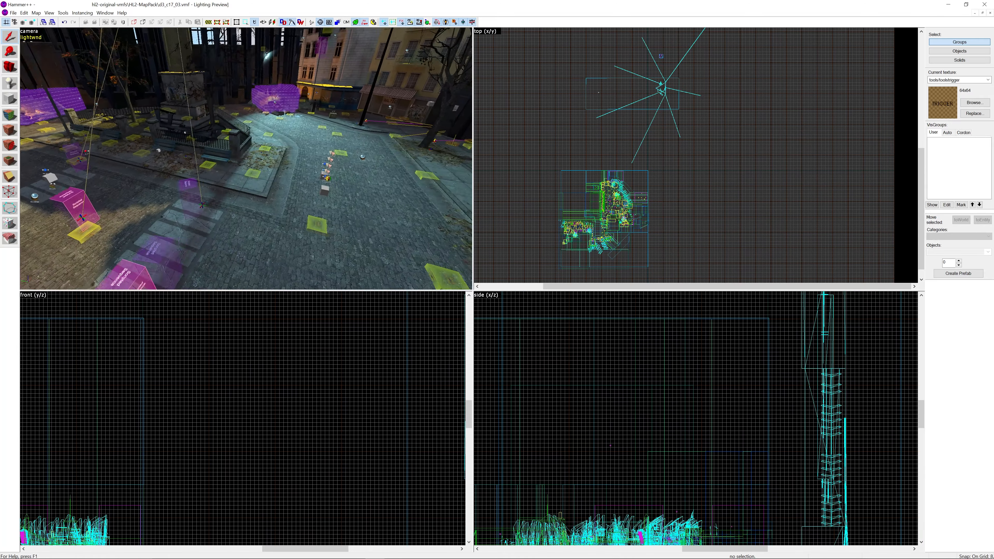
key("w")
key("z")
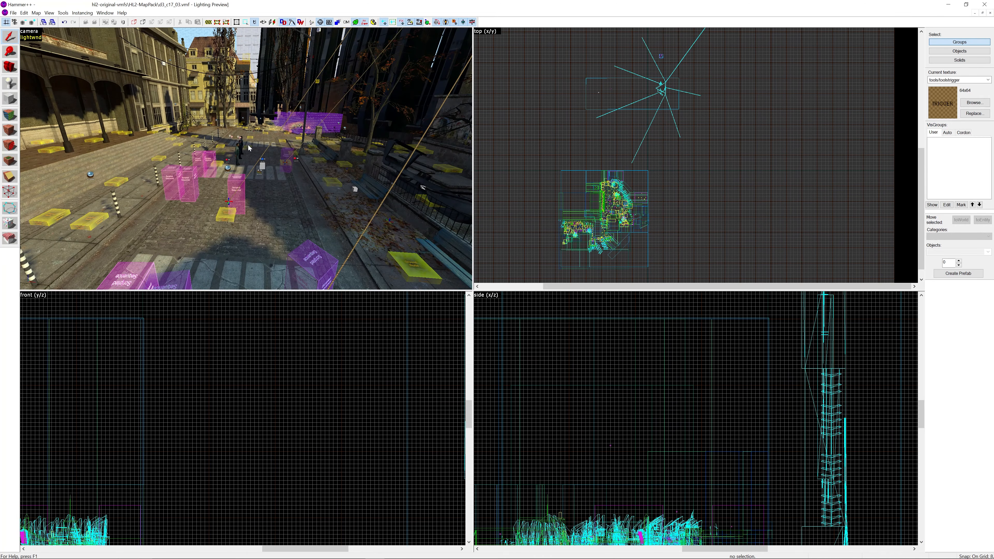
Step: Select the grouped monitor assembly mounted high on the plaza monument
key("z")
key("w")
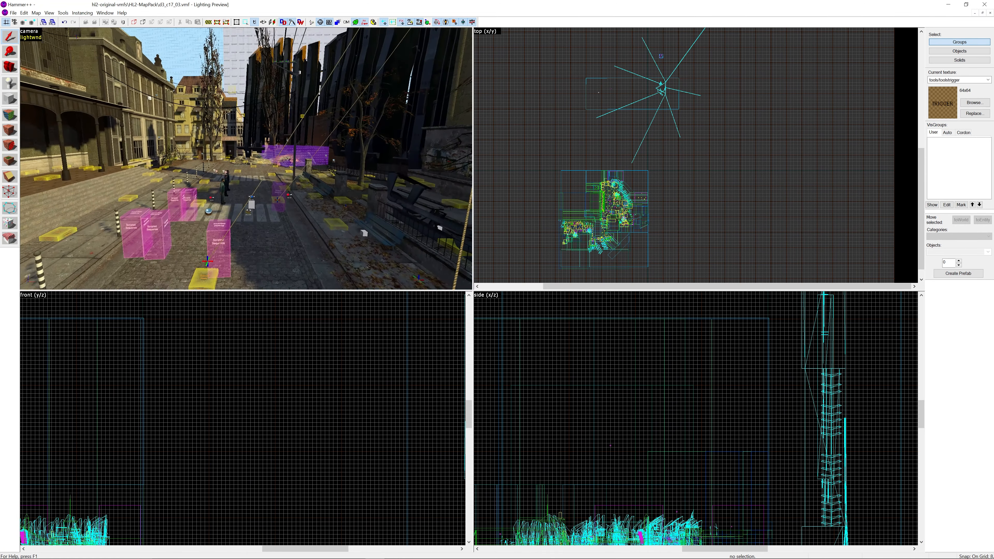
key("w")
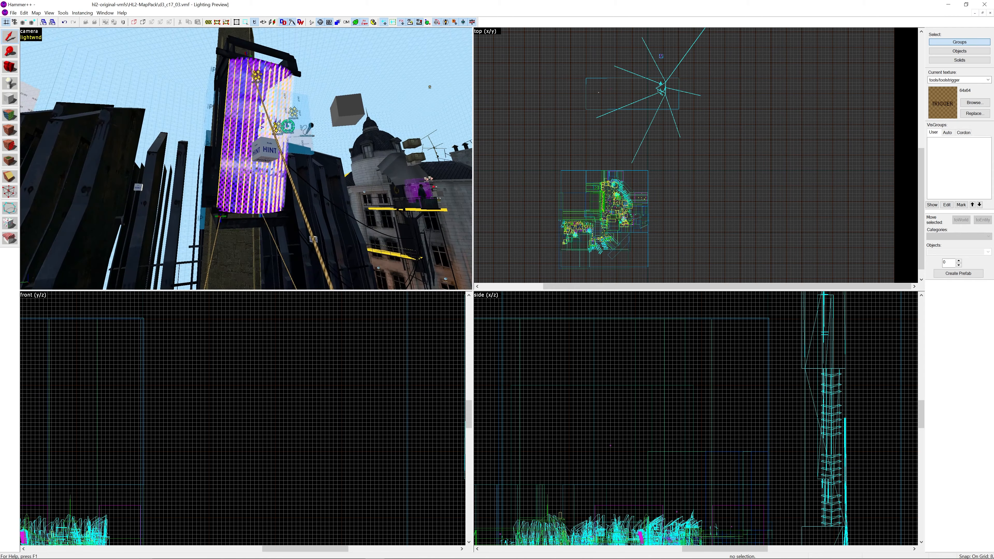
key("z")
left_click(247, 151)
key("z")
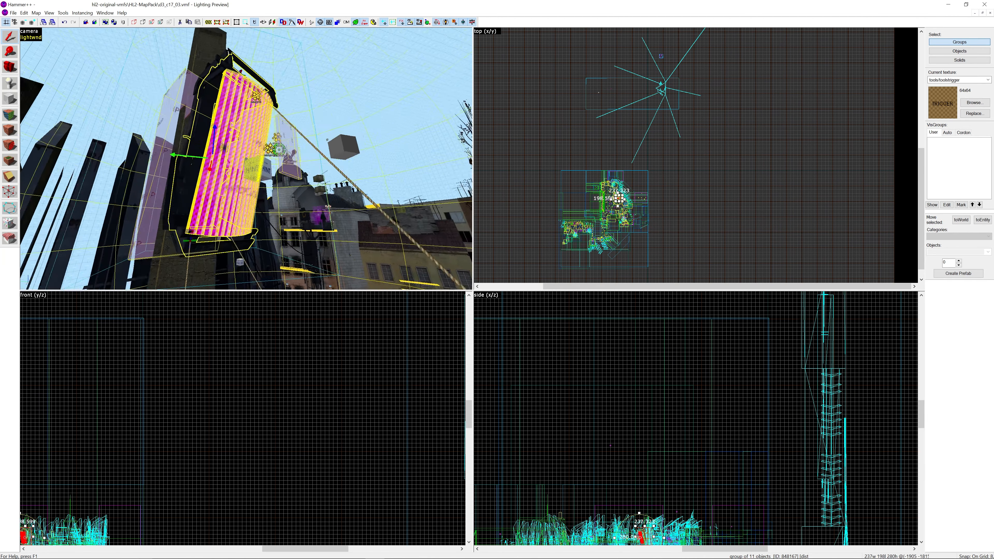
Step: Select the roof solid of the isolated box room outside the main map area
key("w")
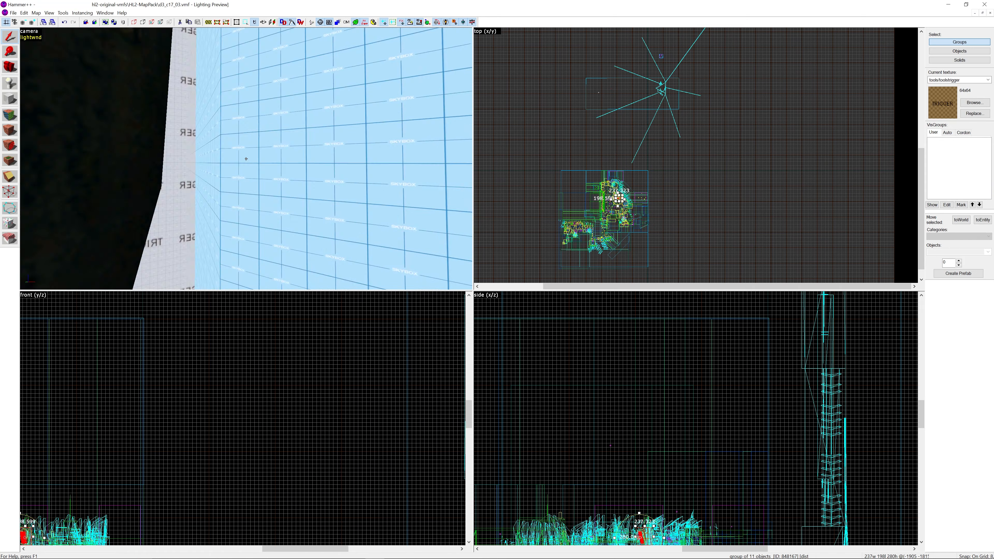
key("w")
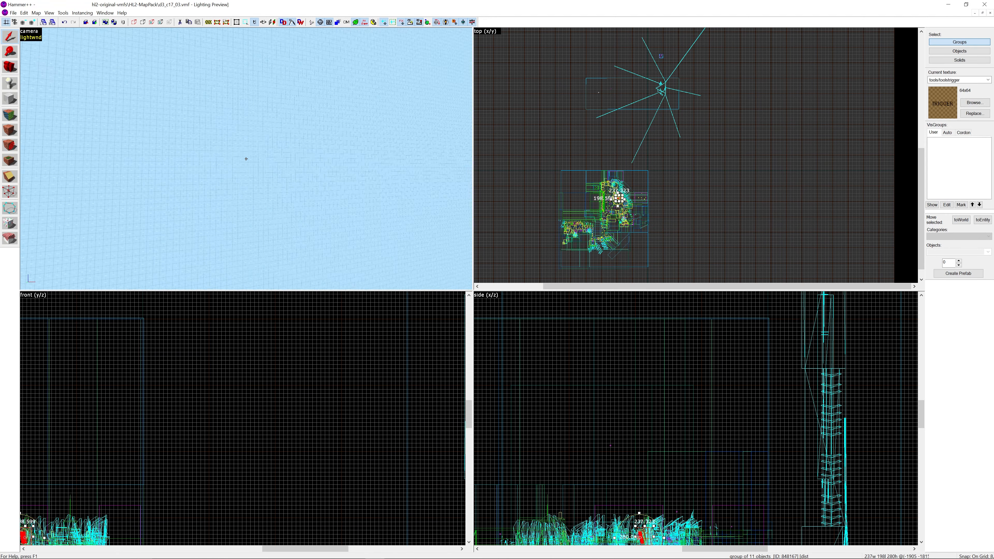
key("w")
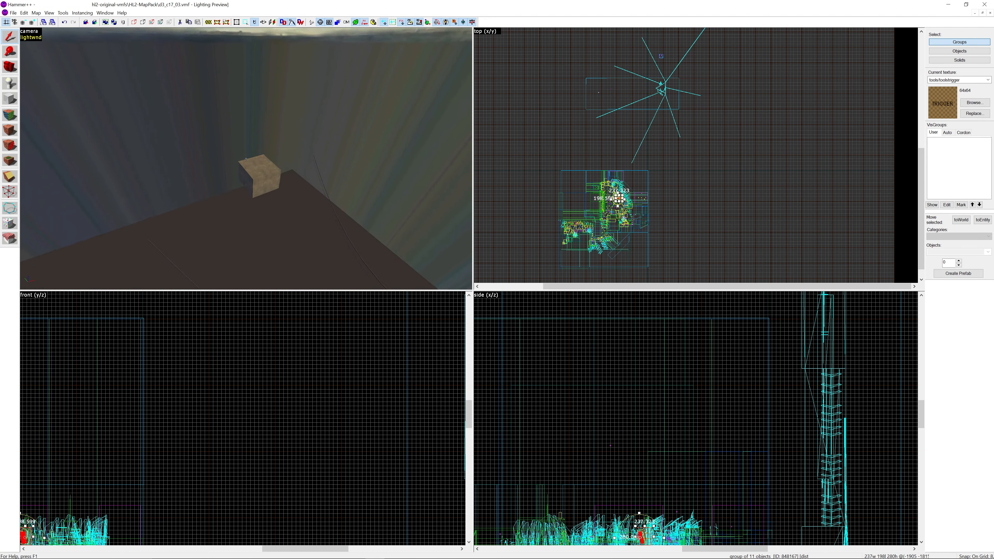
left_click(247, 159)
key("w")
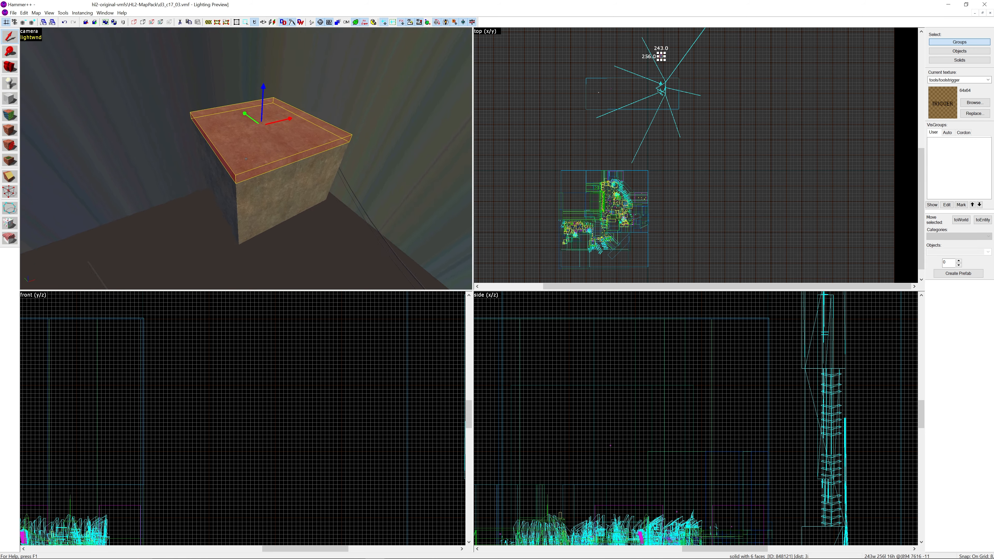
Step: Examine the suited figure, camera and logic entities inside the box room, and locate the room in the top view
key("w")
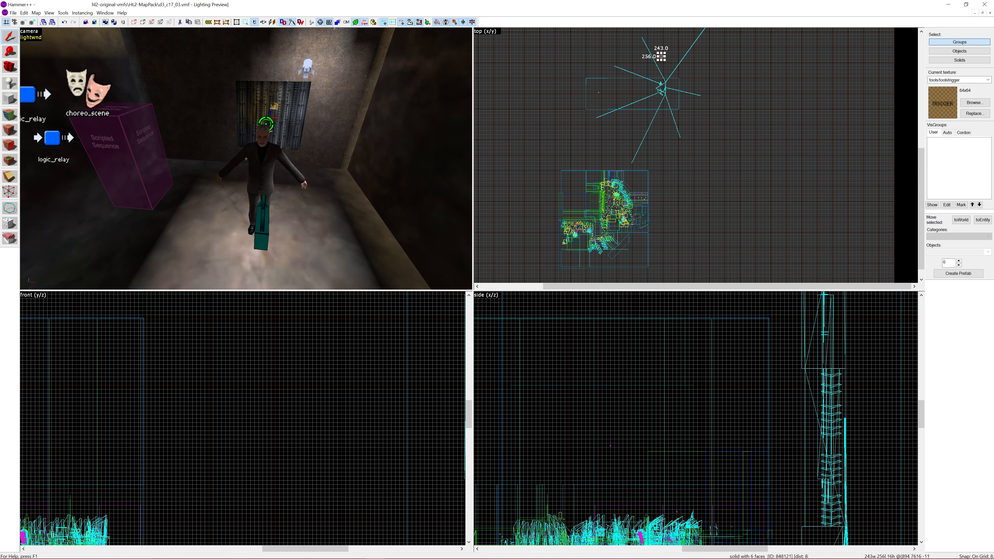
key("s")
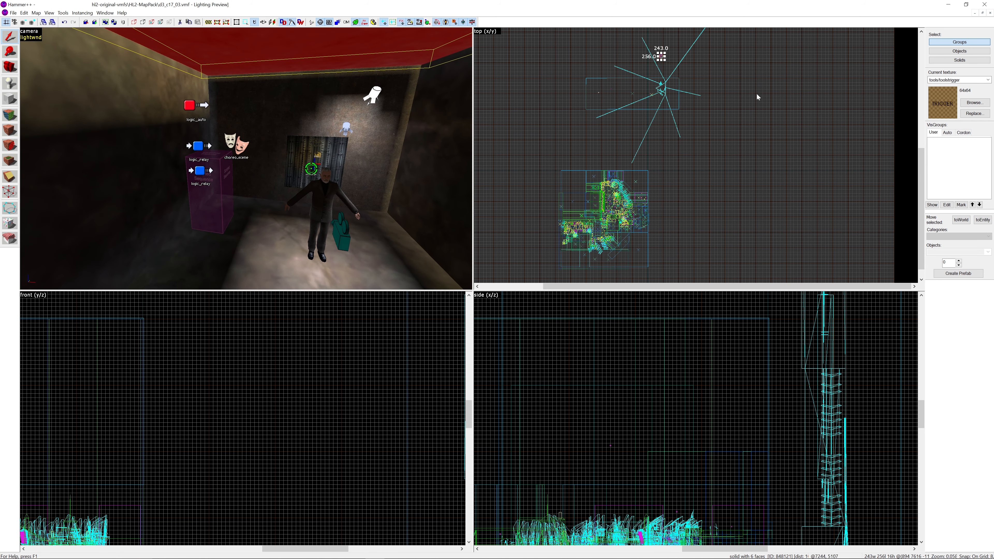
scroll(668, 67, "up", 7)
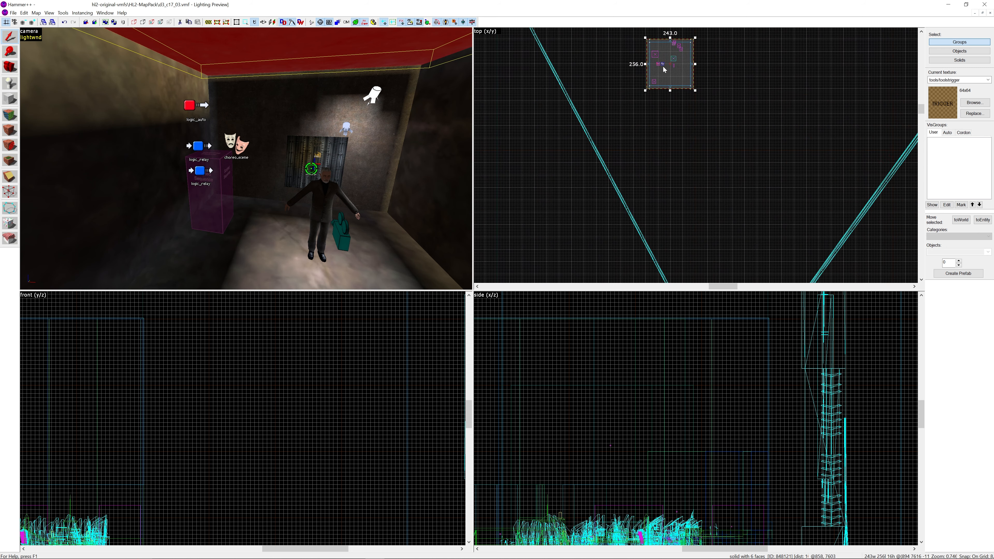
scroll(653, 87, "down", 6)
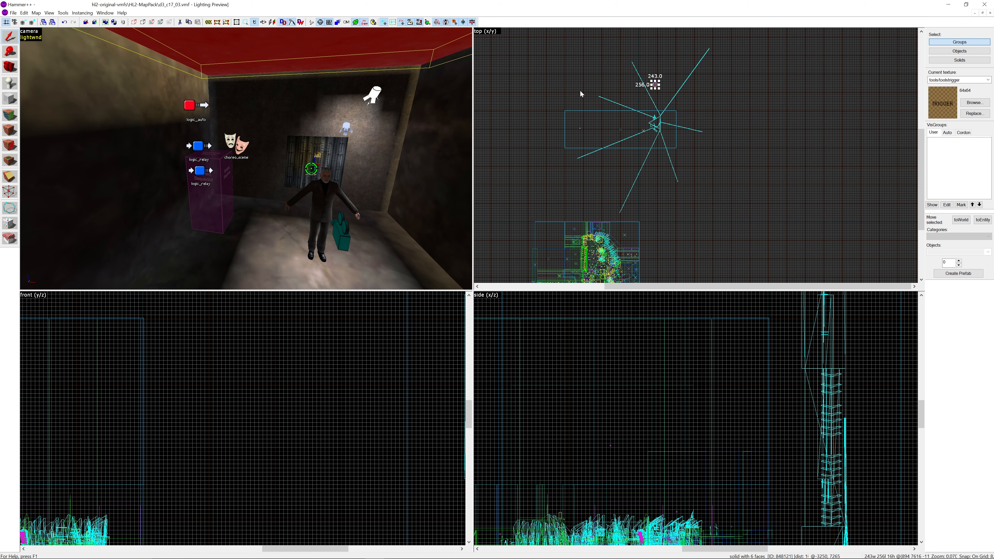
Step: Switch back to the breen_monitor_convert.vmf map and open the object properties of the monitor's frame model
left_click(974, 13)
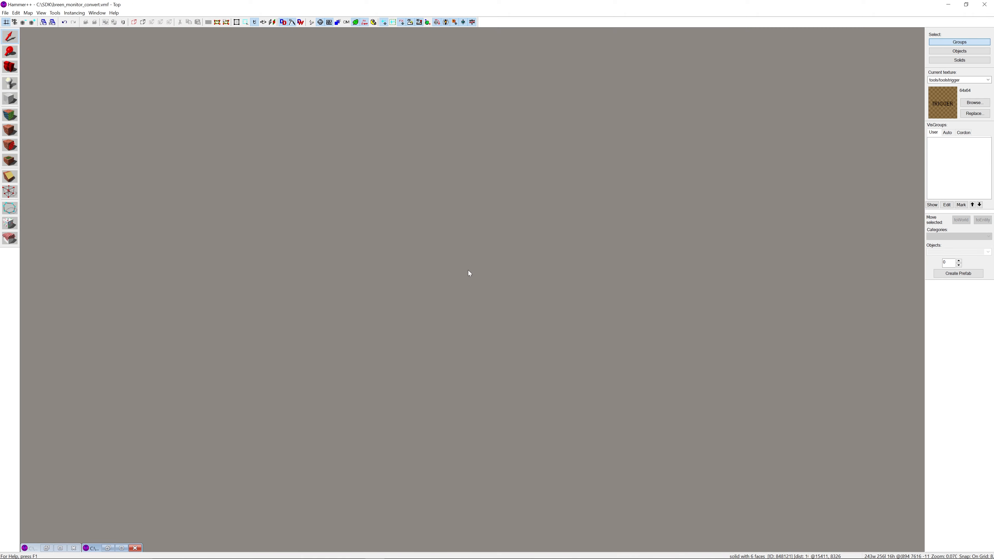
left_click(123, 547)
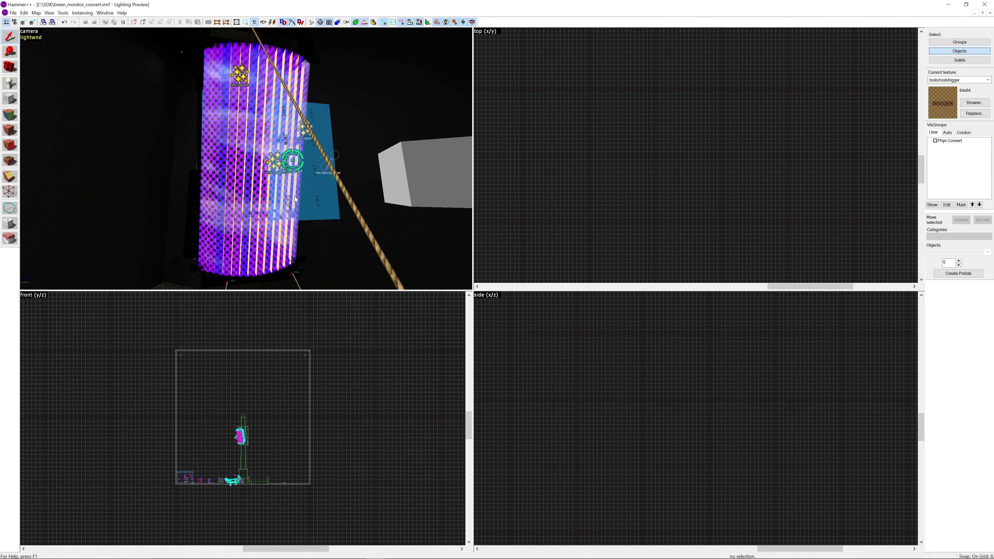
key("w")
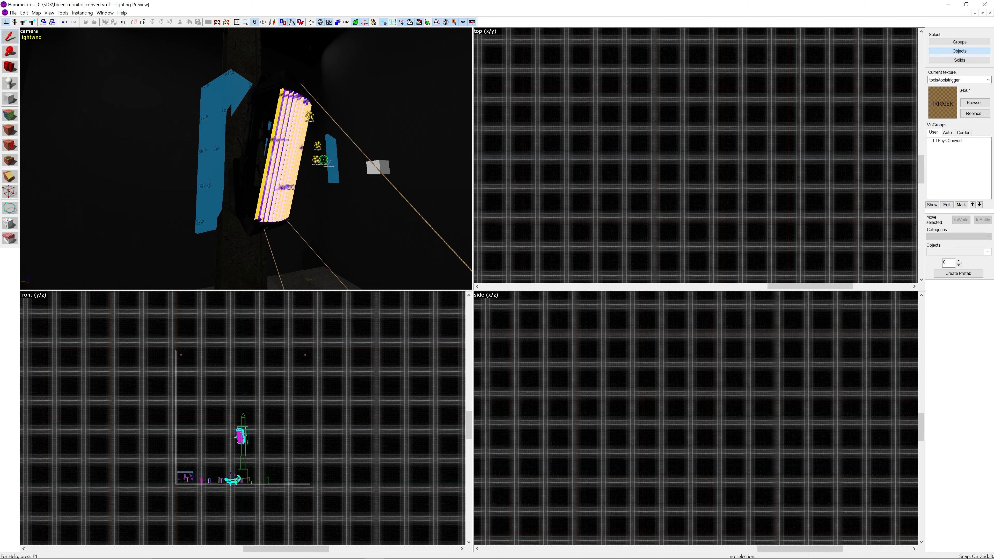
key("z")
left_click(241, 177)
key("alt+Return")
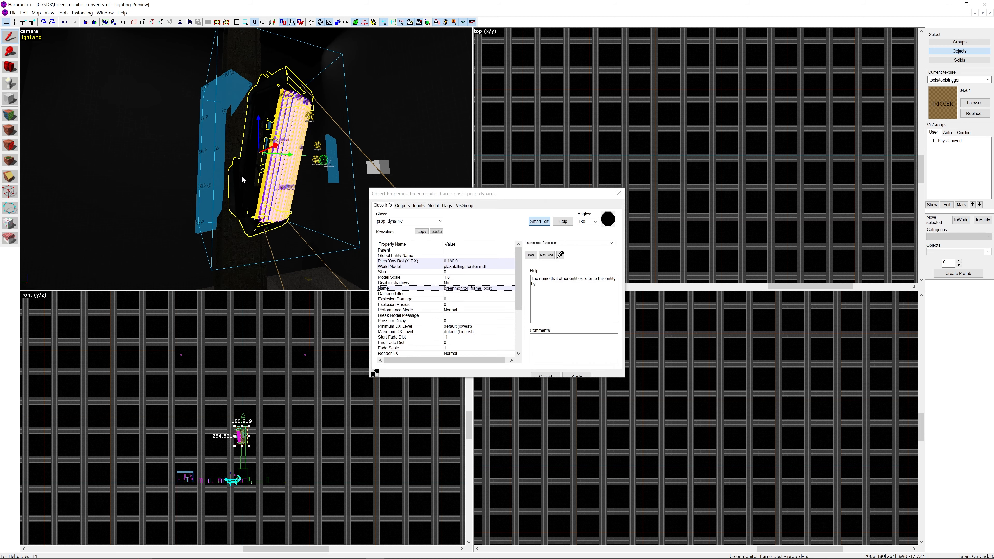
Step: Review the world model path, name and Start Disabled setting of the breenmonitor_frame_post prop
key("w")
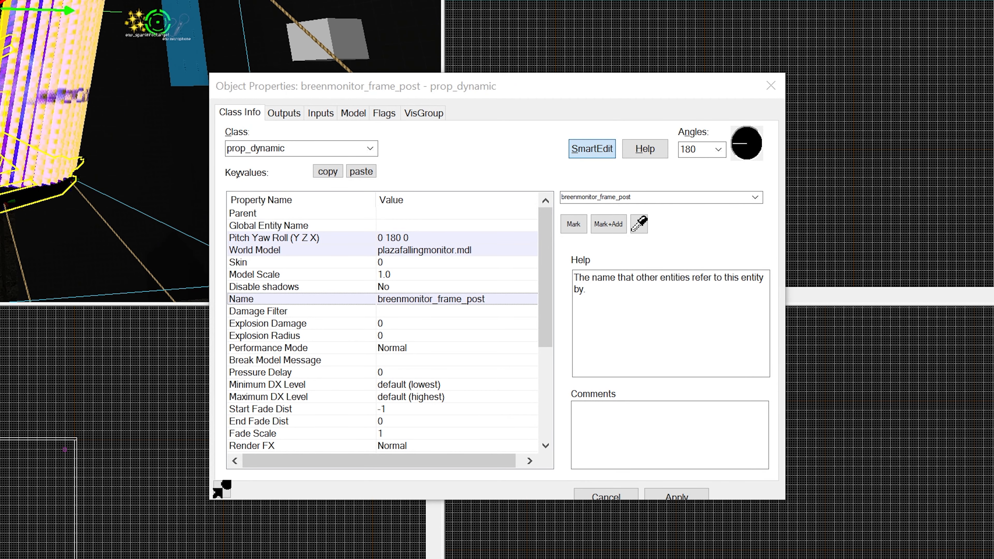
left_click(436, 250)
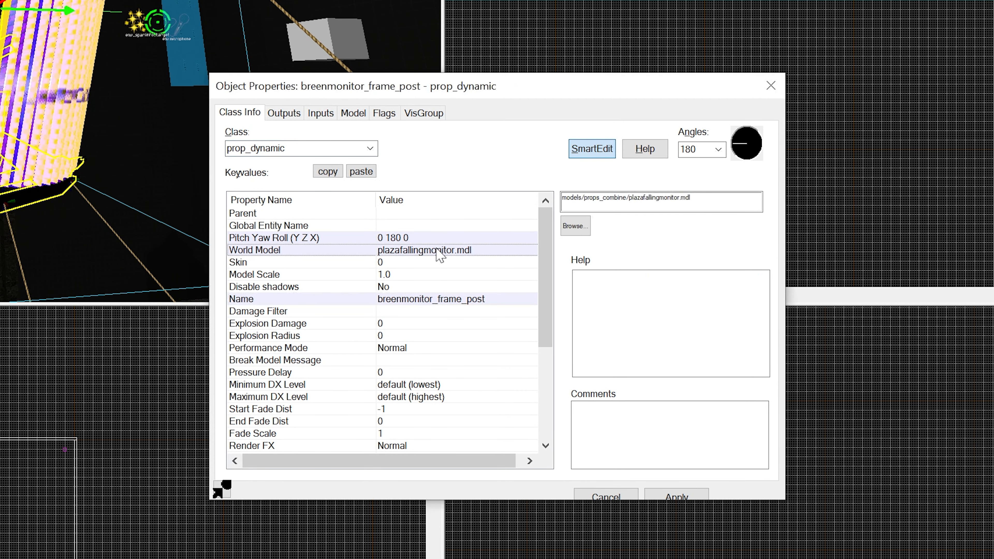
left_click_drag(706, 205, 567, 207)
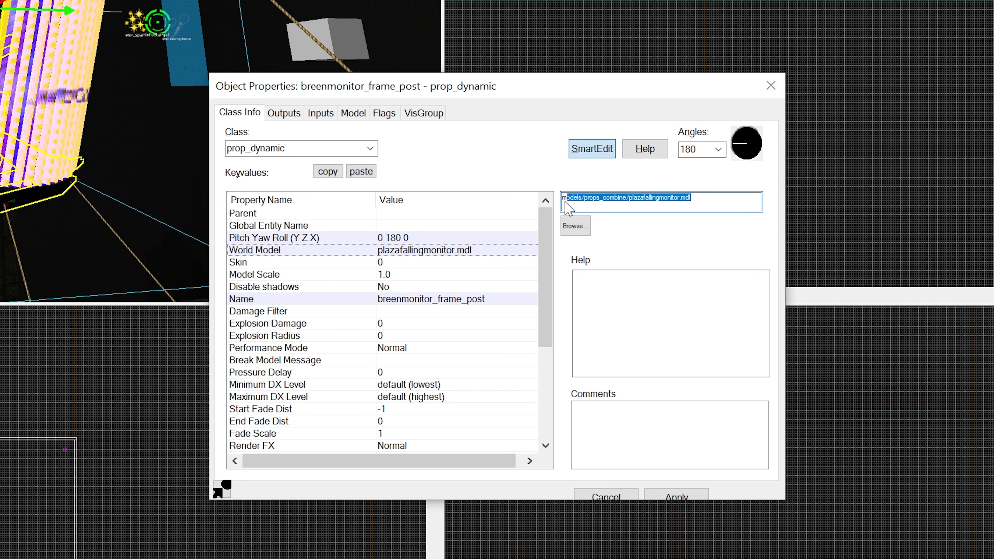
left_click(462, 299)
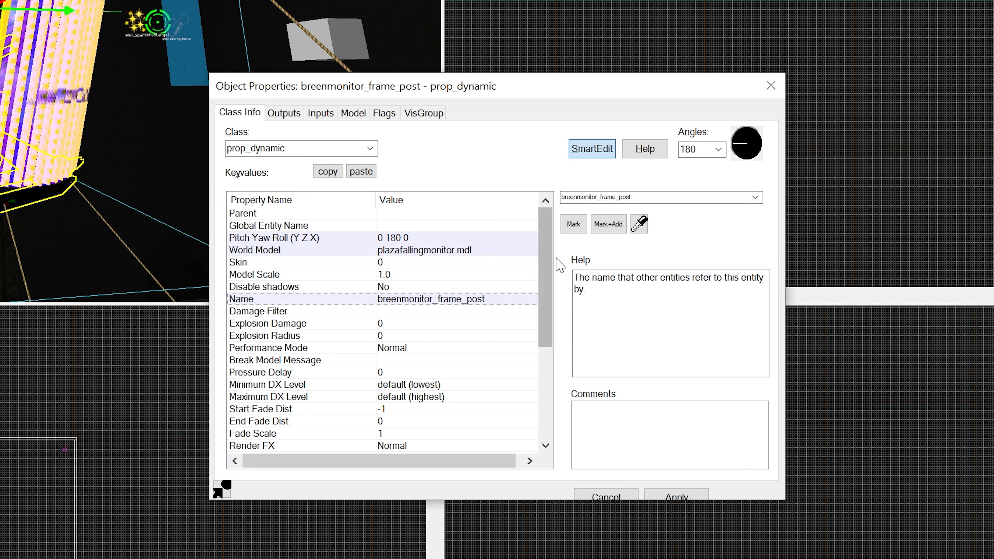
left_click_drag(546, 260, 545, 390)
left_click(436, 445)
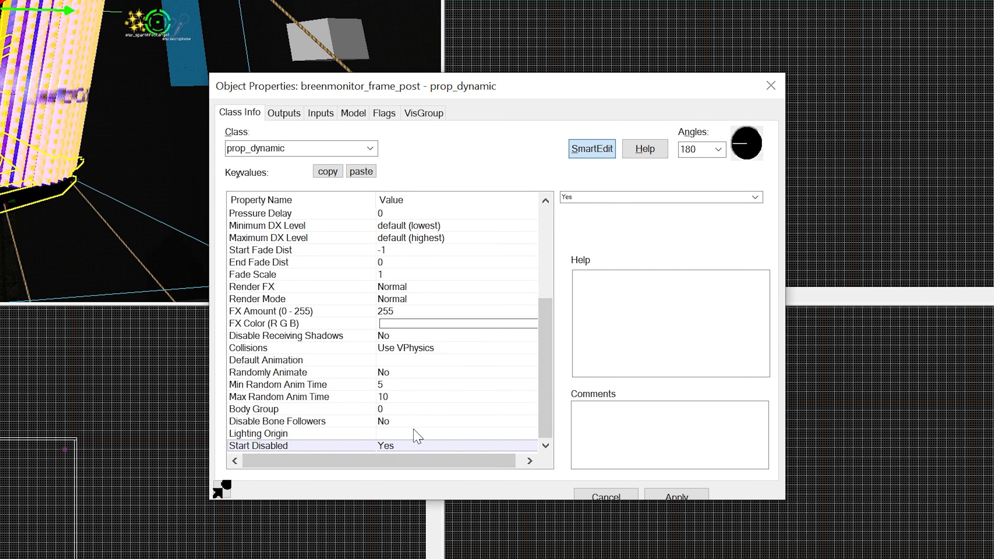
scroll(532, 373, "up", 5)
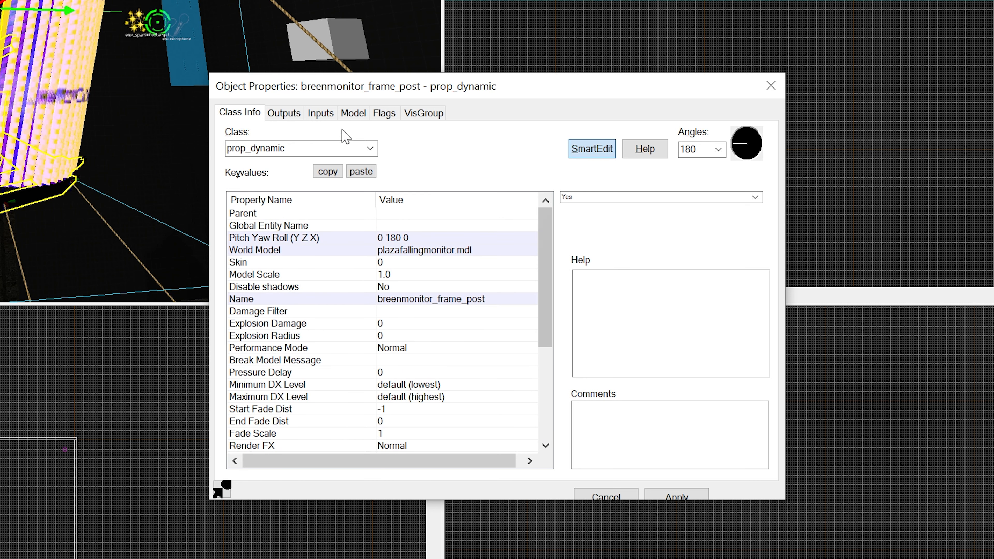
Step: Review the incoming inputs and the outputs of breenmonitor_frame_post
left_click(334, 117)
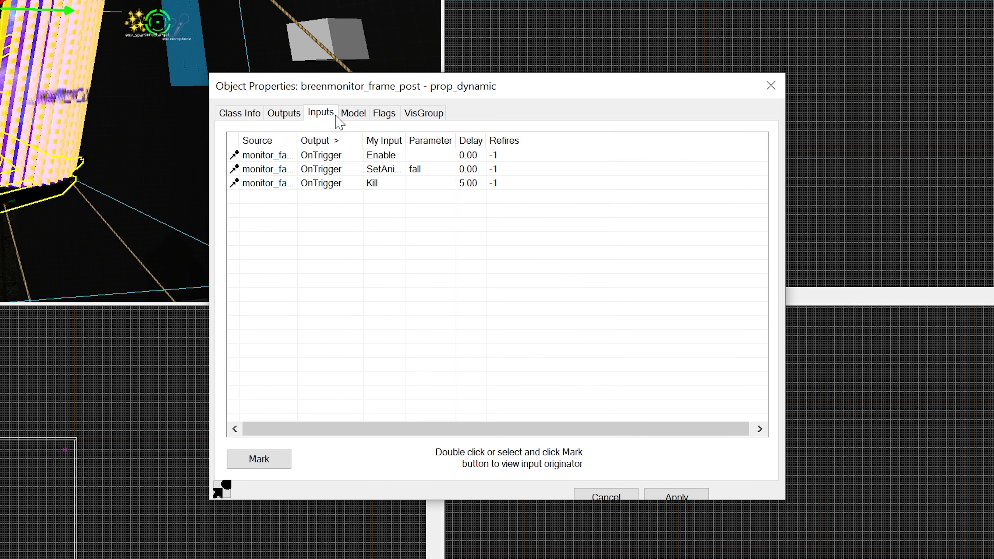
left_click(283, 114)
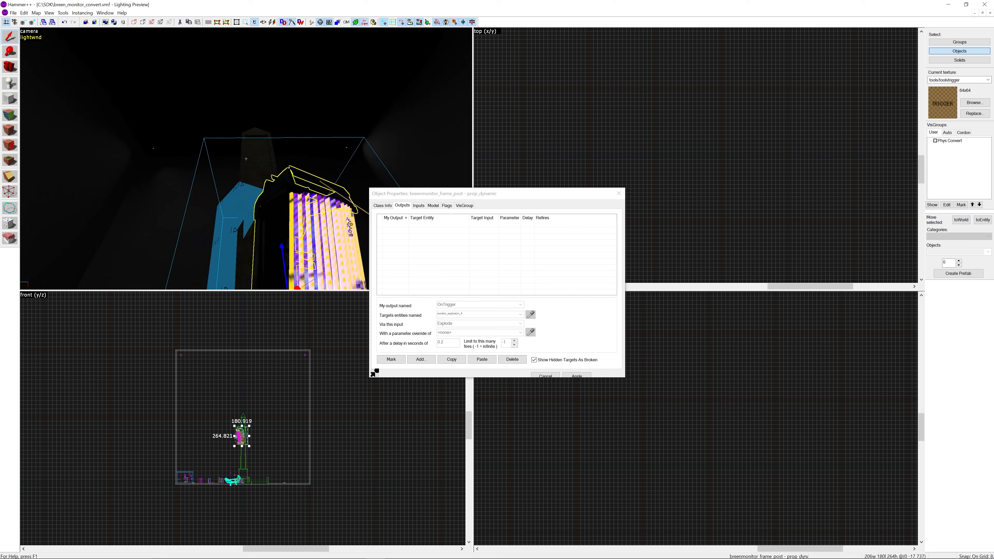
key("w")
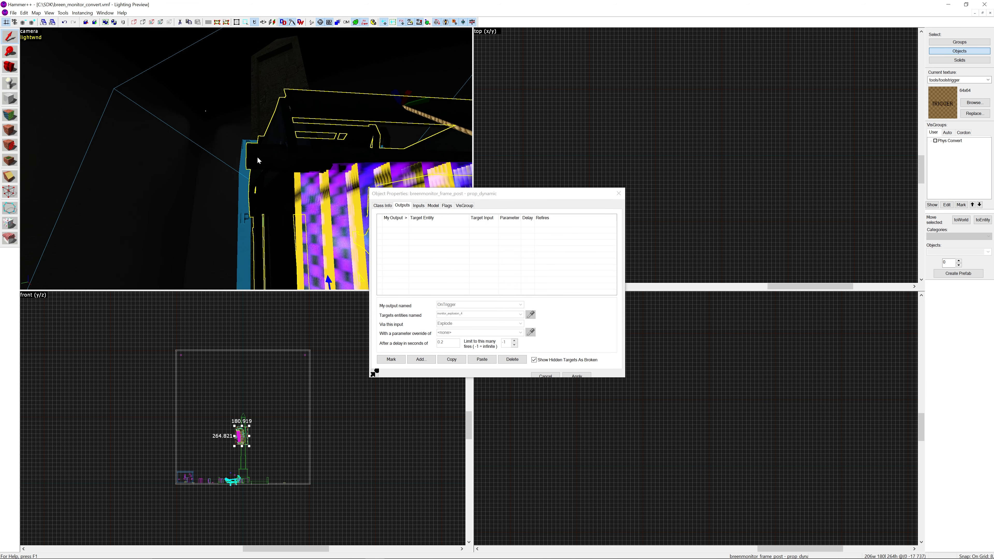
Step: Check the overlapping breenmonitor_frame_pre prop, reselect breenmonitor_frame_post and open its model sequence settings
left_click(301, 134)
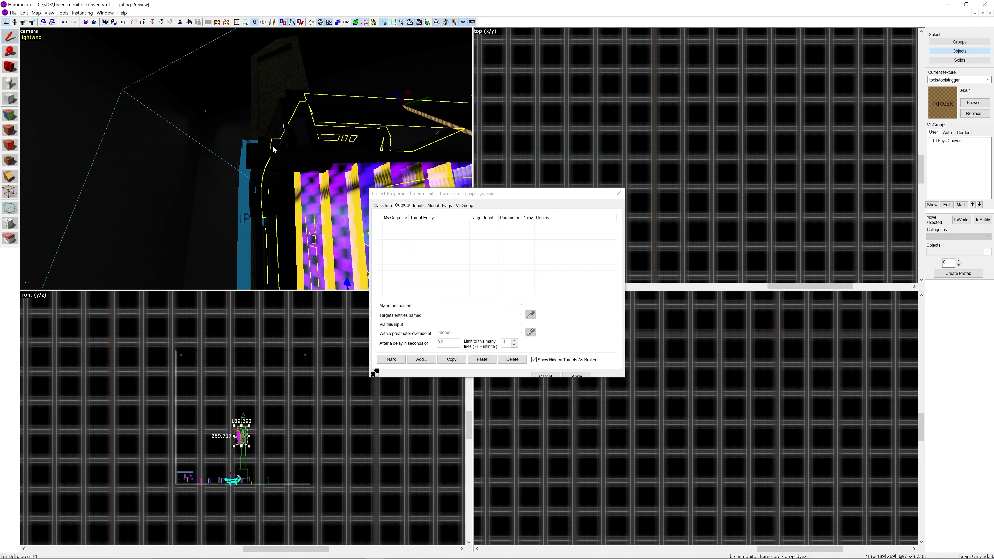
left_click(291, 148)
left_click(447, 205)
left_click(434, 206)
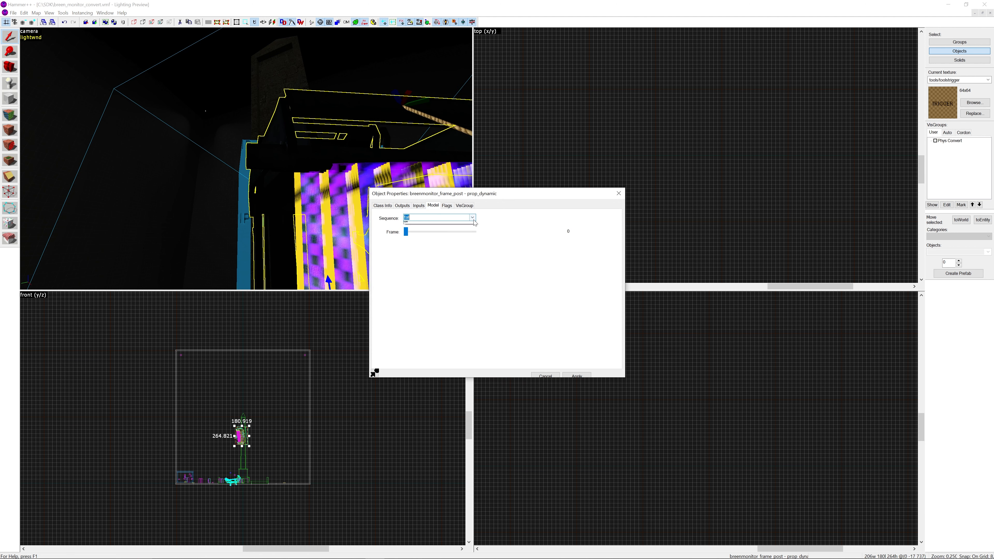
Step: Preview the fall sequence on breenmonitor_frame_post and follow the frame's drop toward the plaza floor
left_click(448, 226)
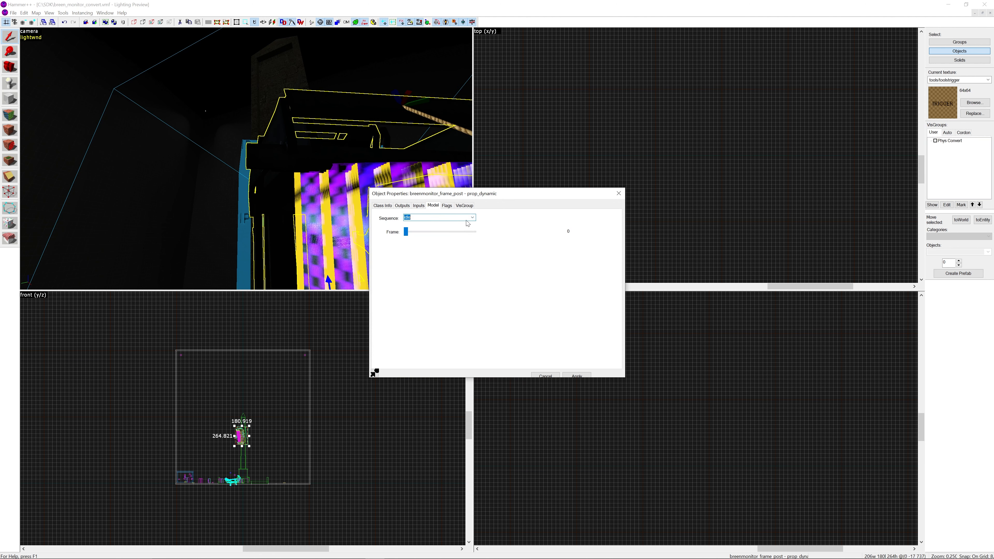
left_click(472, 218)
left_click(443, 224)
key("z")
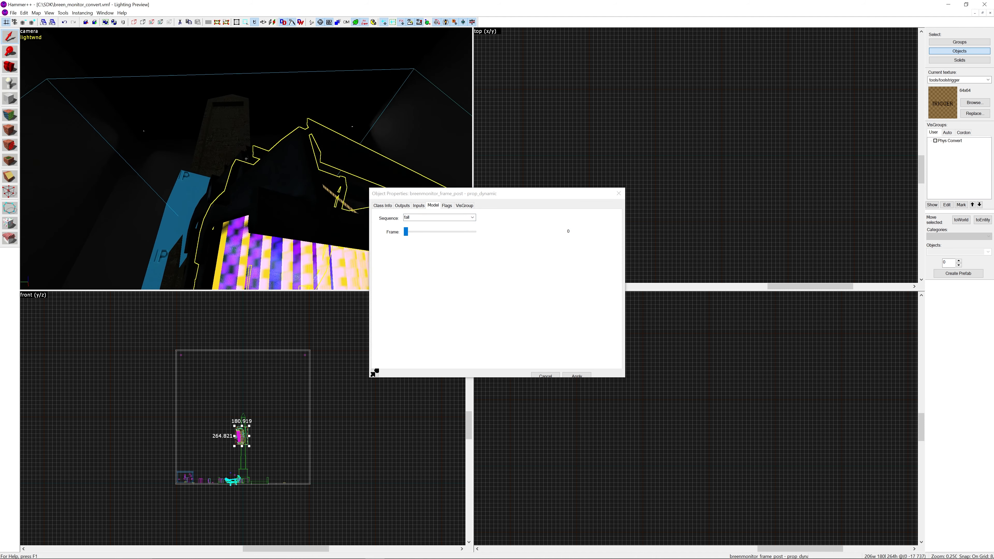
key("s")
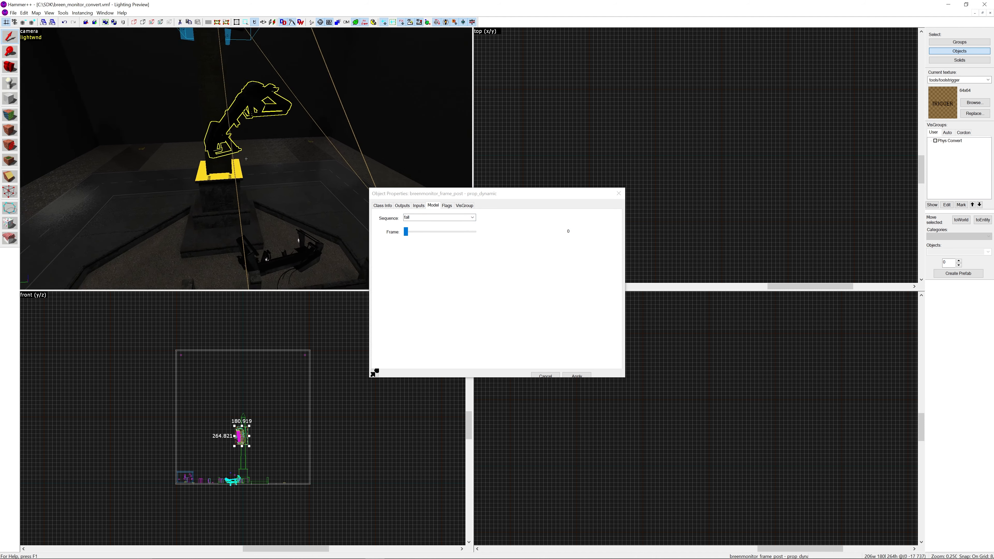
key("s")
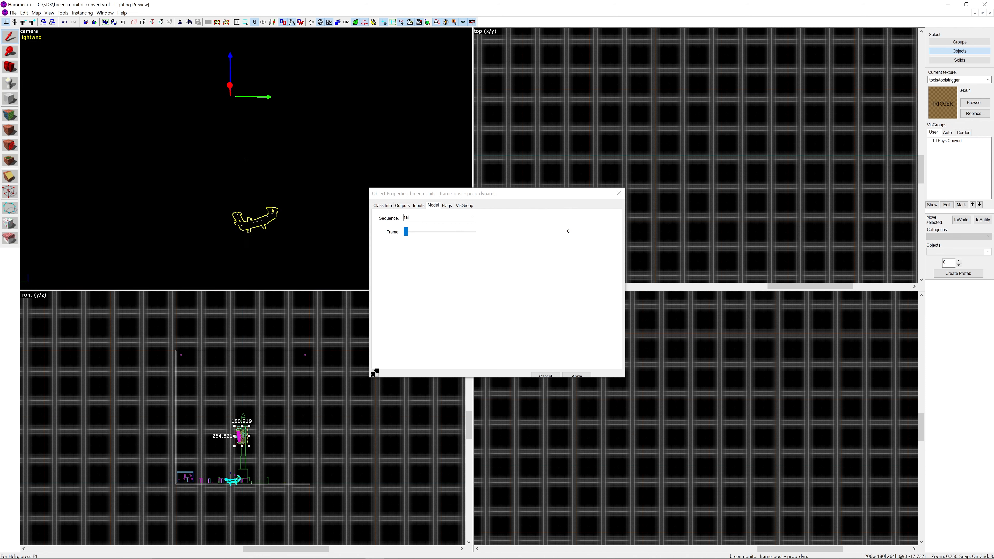
Step: Examine the falling frame animation from the plaza floor and up close around the monitor screen
key("w")
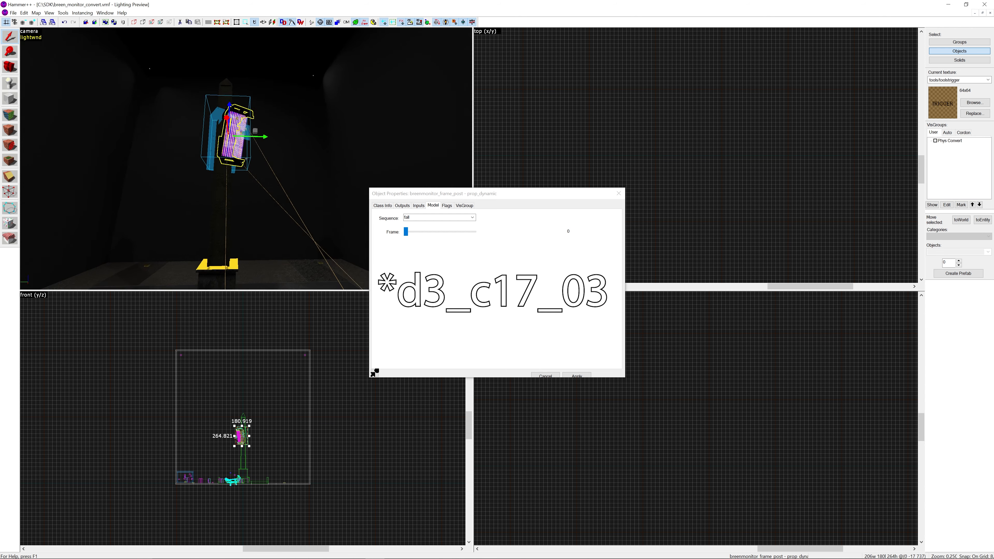
key("w")
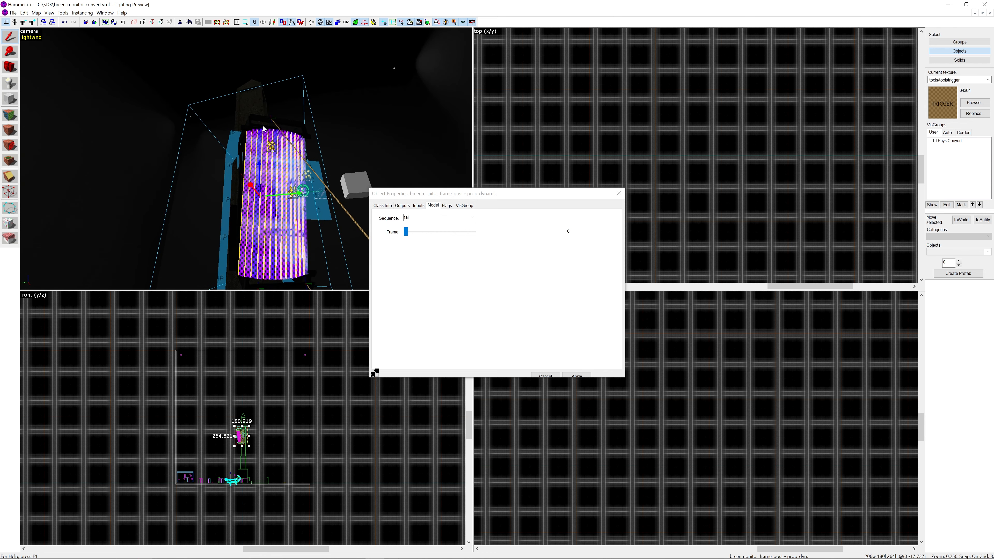
key("s")
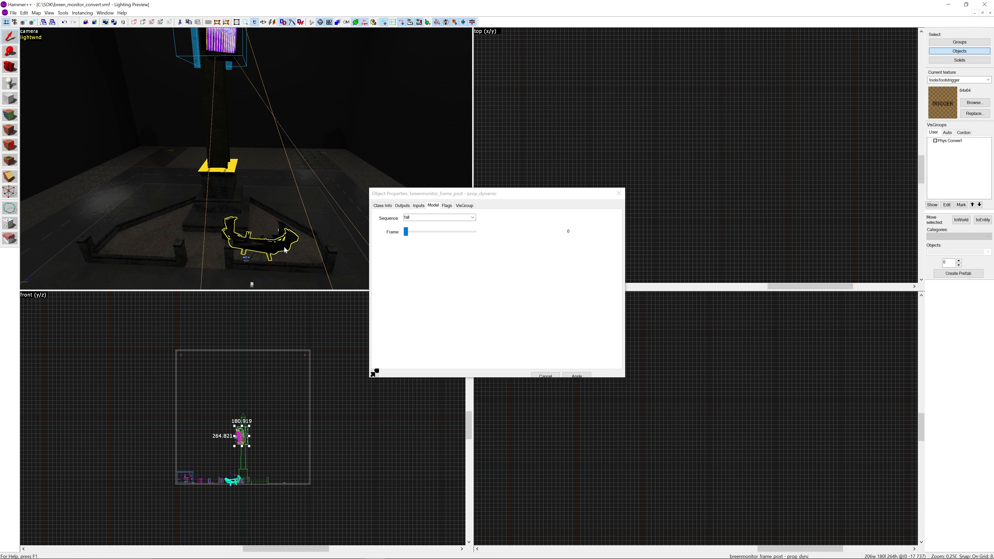
key("z")
key("w")
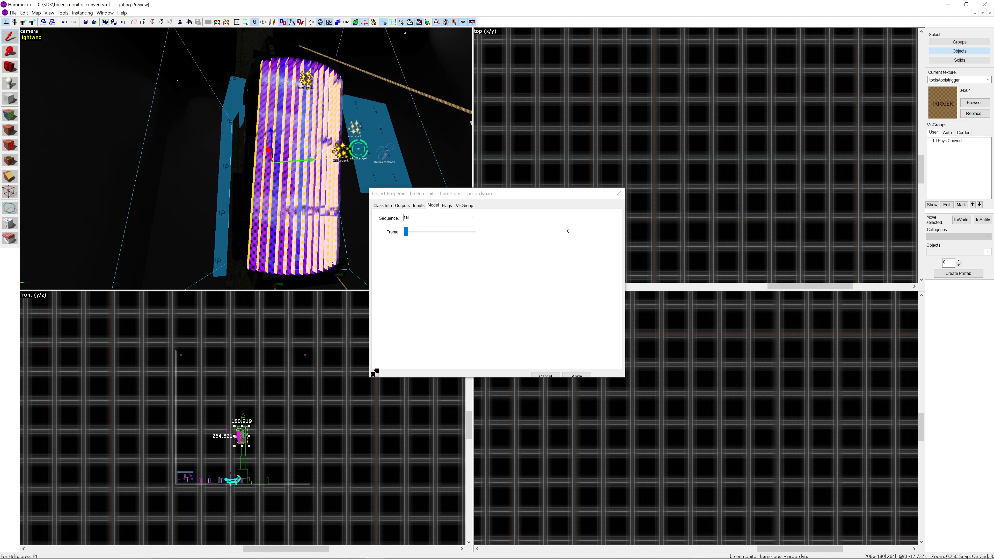
key("z")
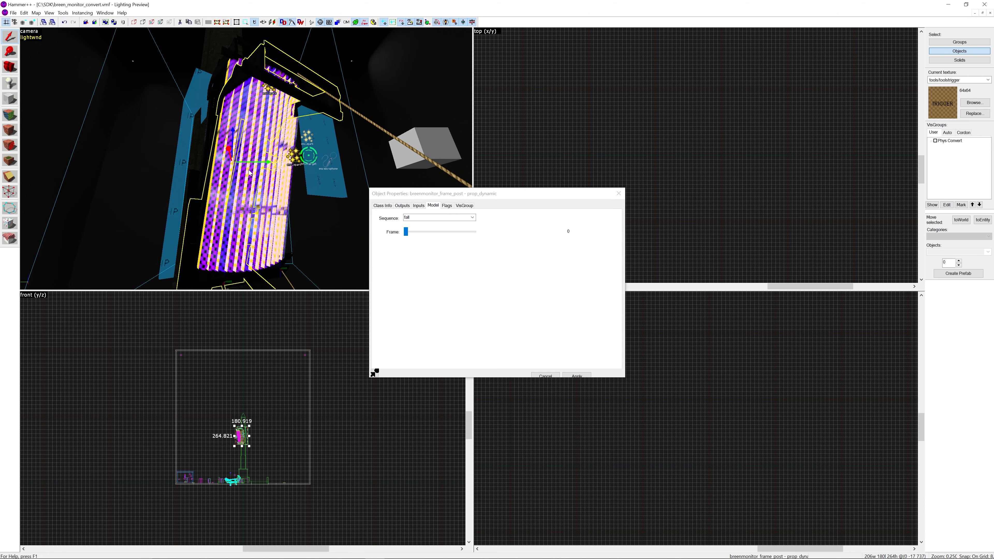
key("z")
key("w")
key("z")
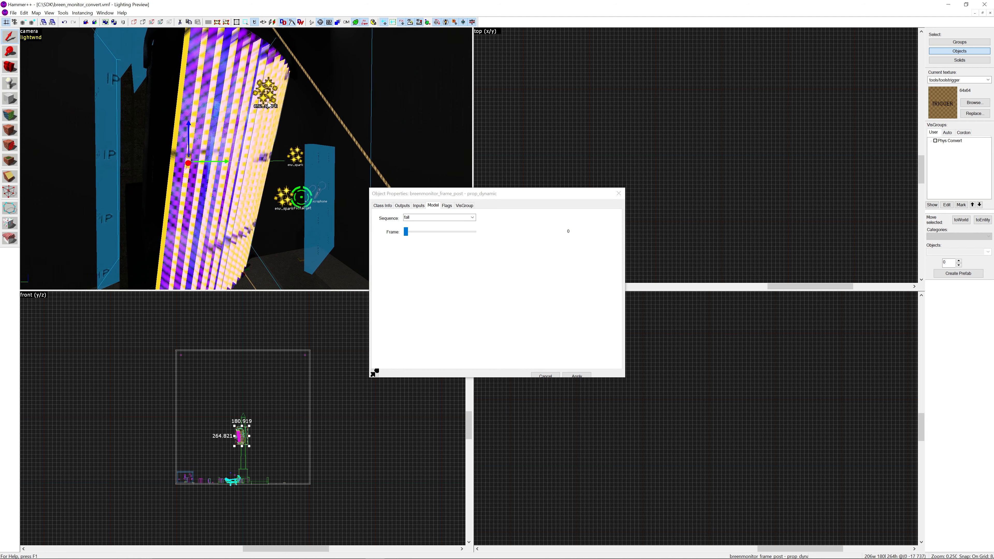
Step: Inspect the properties of the upper and middle env_spark entities beside the monitor screen
left_click(266, 92)
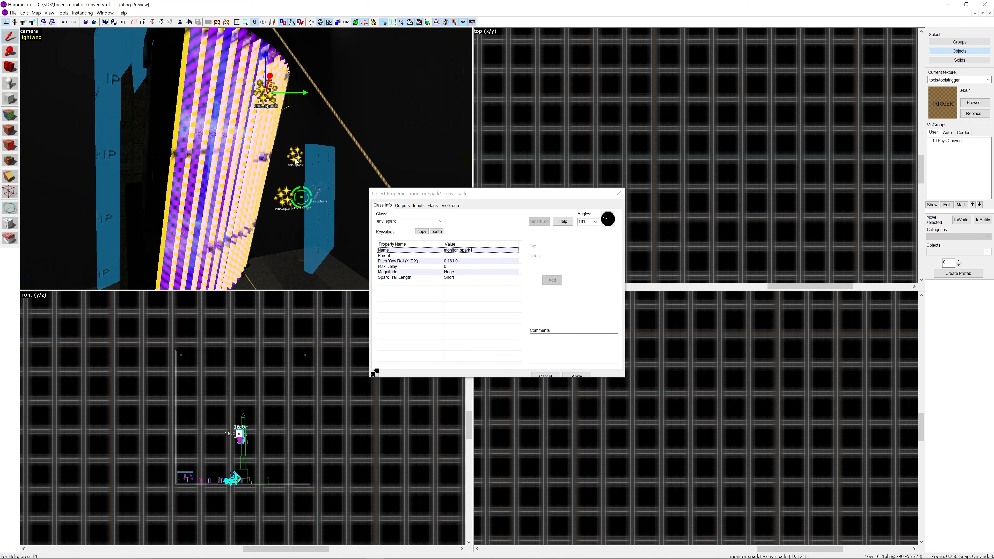
left_click(290, 193)
left_click(295, 156)
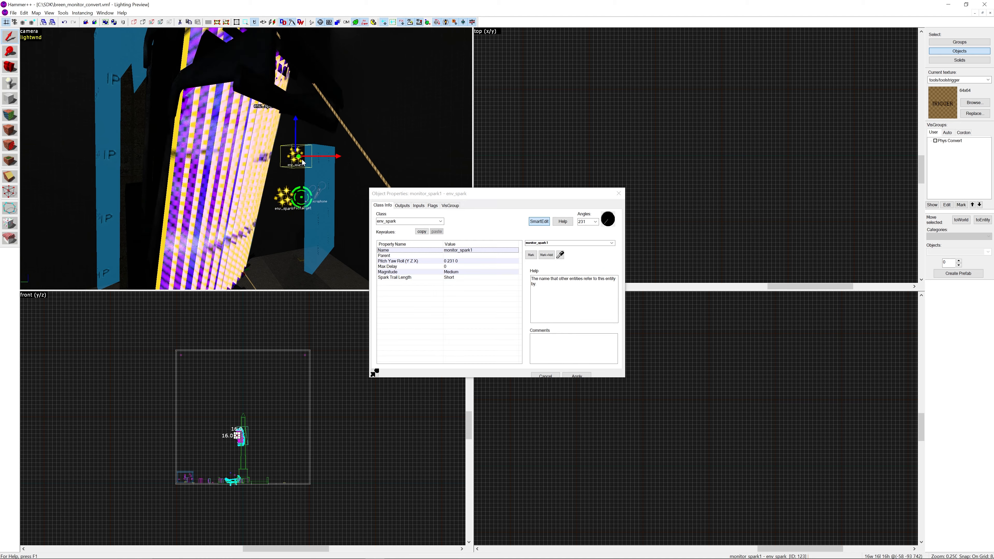
left_click(266, 92)
key("z")
key("w")
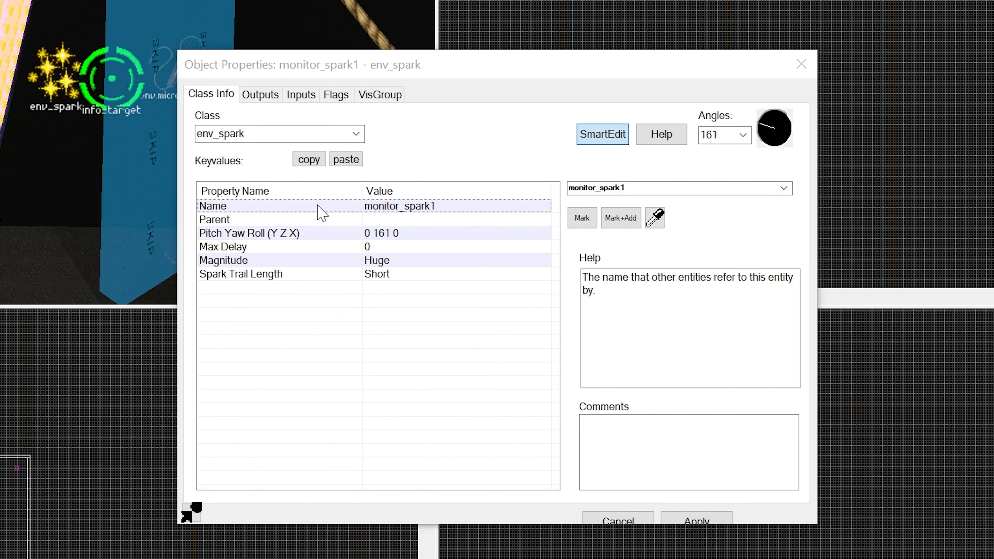
Step: Compare the lower env_spark entity's rotation, magnitude and trail length with those of the other sparks
left_click(52, 87)
left_click(94, 2)
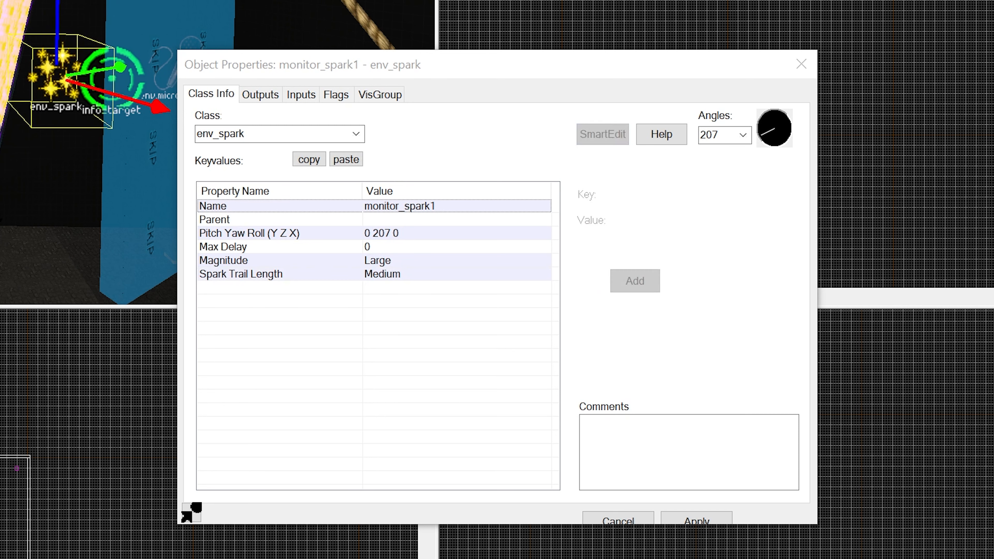
left_click(46, 68)
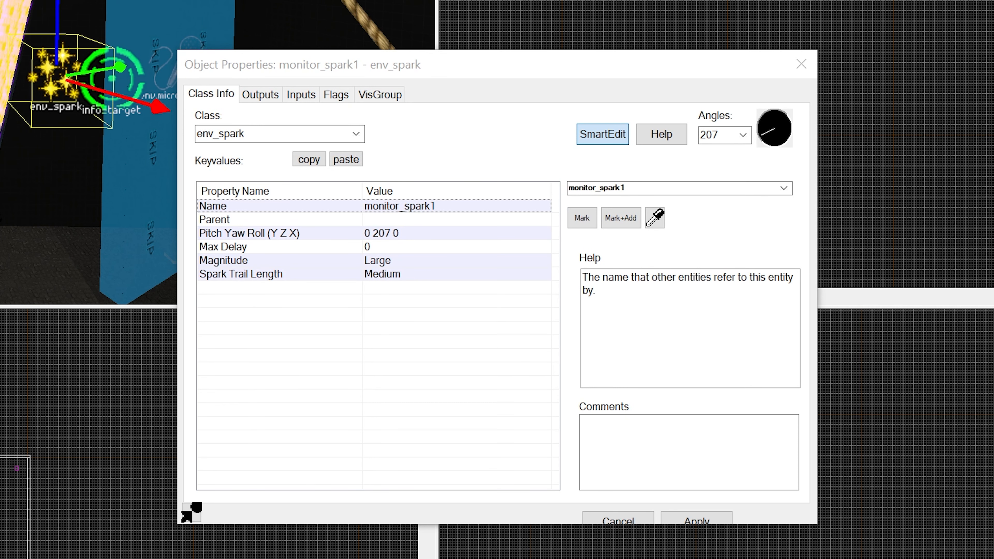
left_click(94, 1)
left_click(92, 1)
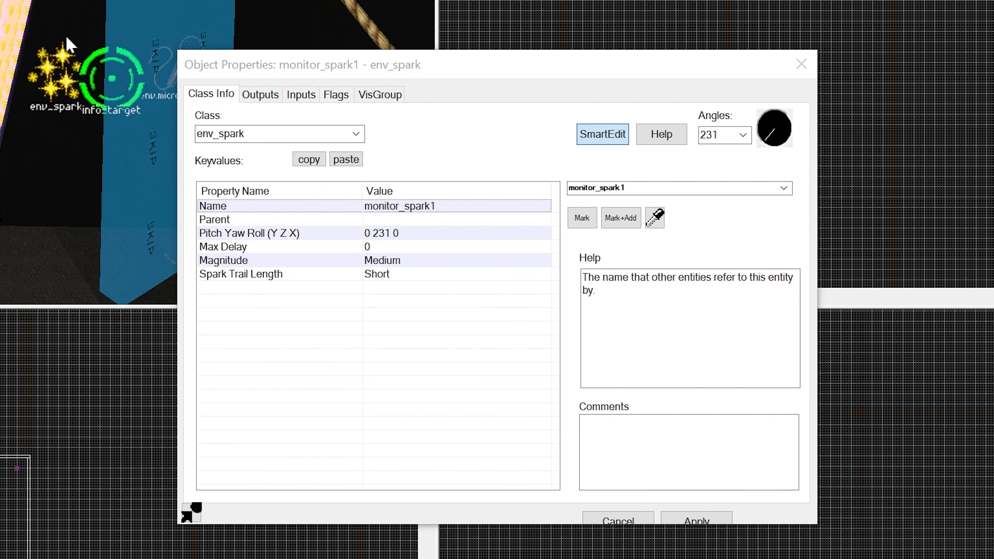
left_click(62, 55)
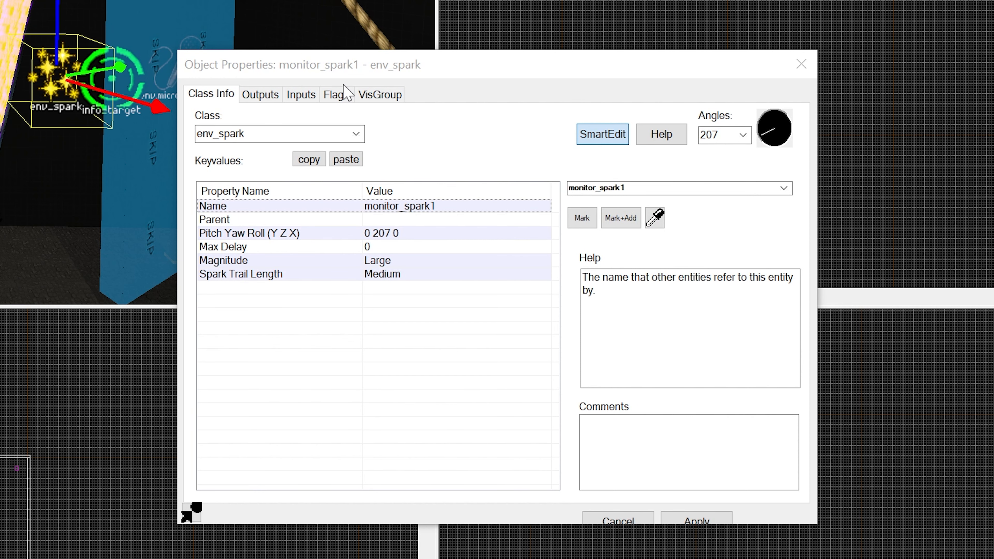
Step: Check the flags of the monitor_spark1 entities, then return to the class properties of the lower spark
left_click(336, 94)
left_click(94, 1)
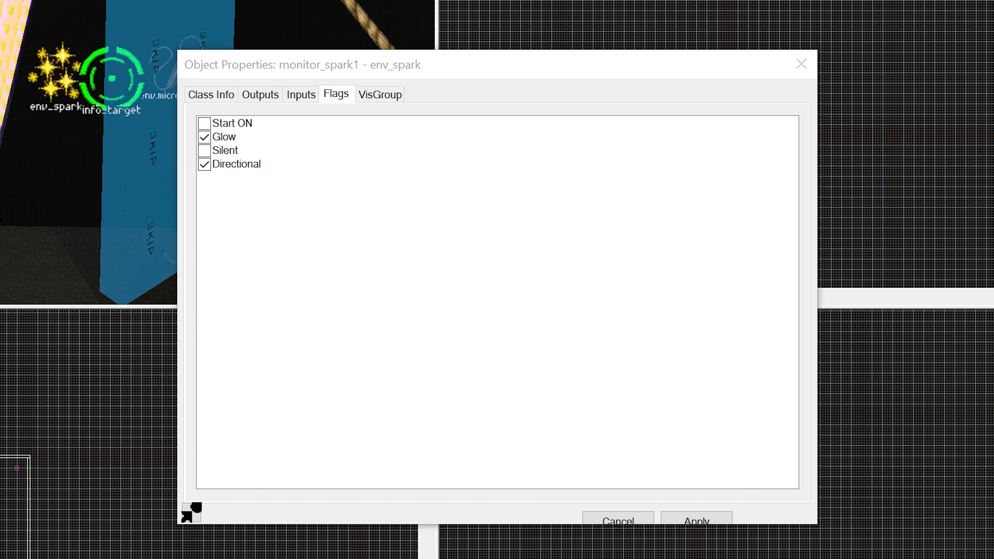
left_click(231, 95)
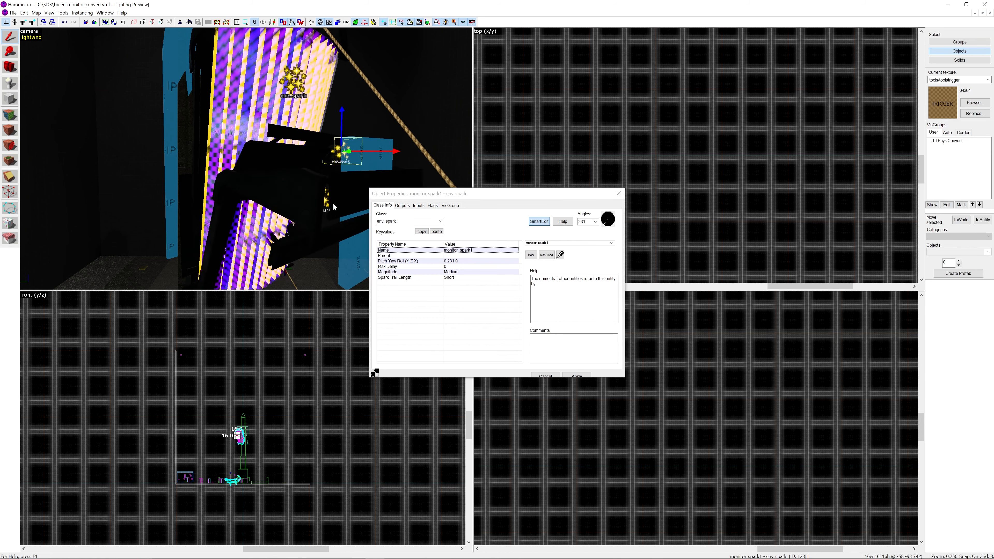
left_click(56, 81)
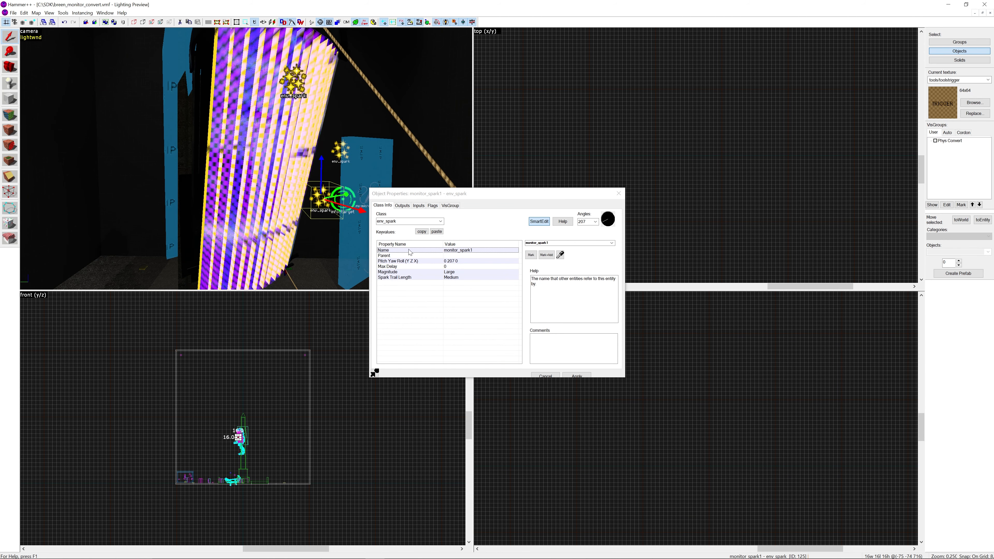
Step: Select the env_explosion entity behind the monitor near the skip brush and view its properties
key("z")
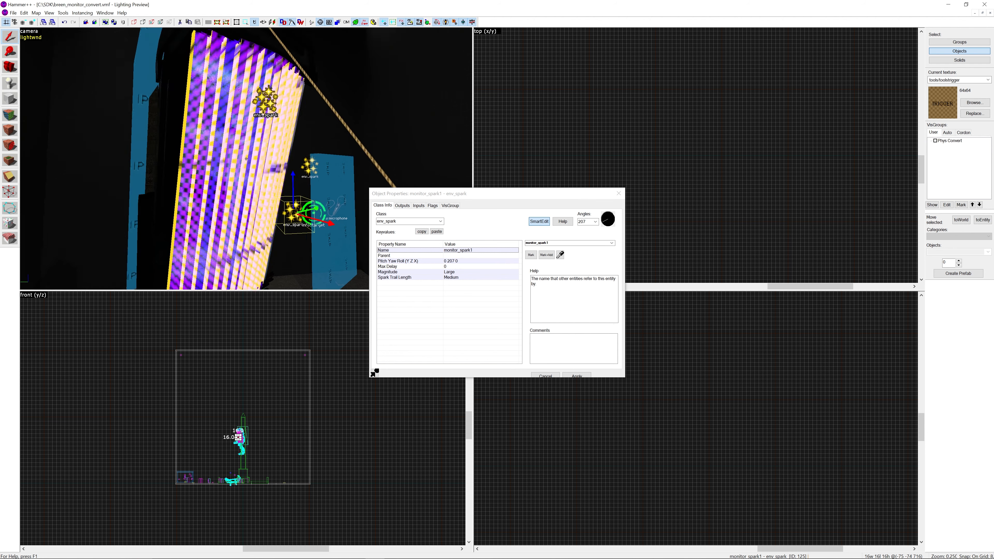
key("a")
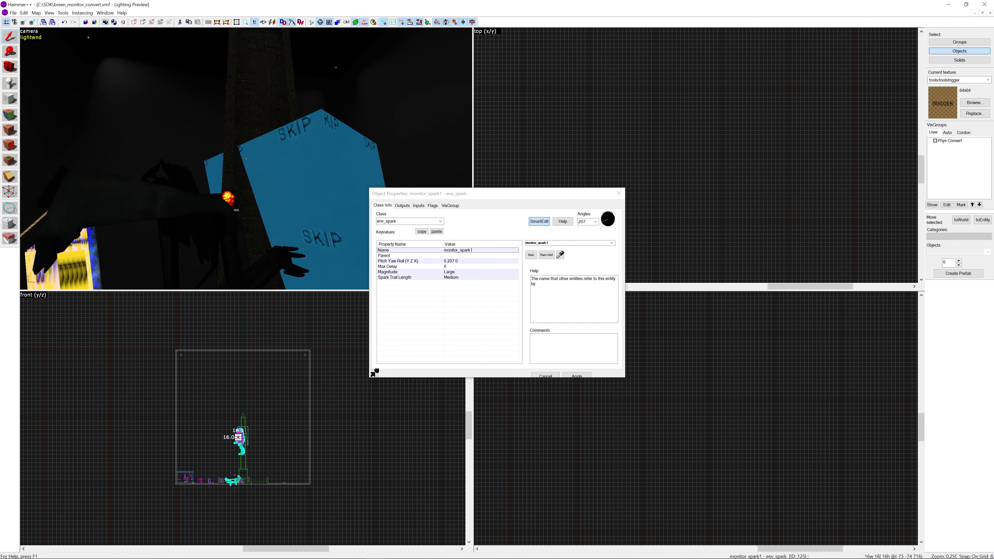
key("z")
left_click(254, 173)
key("z")
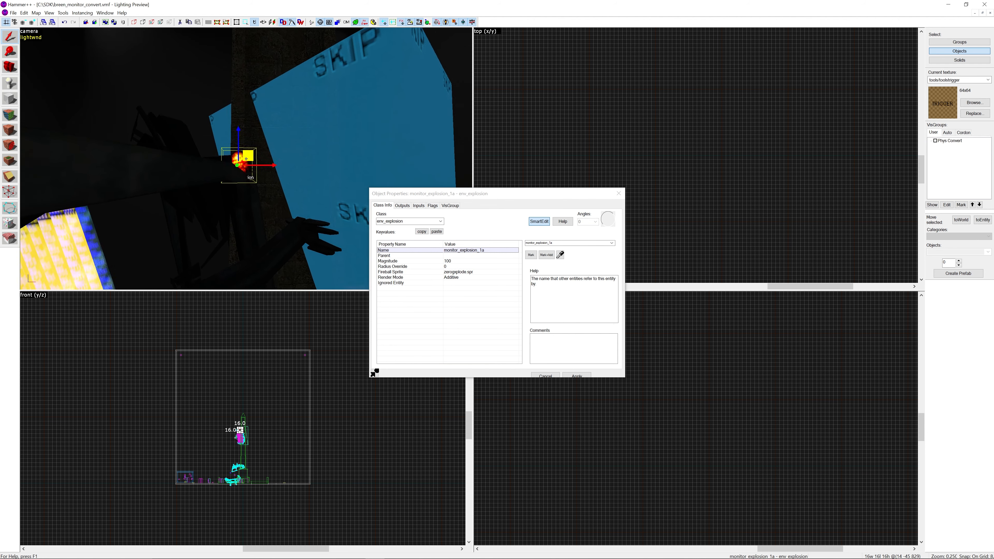
key("w")
key("s")
key("w")
key("z")
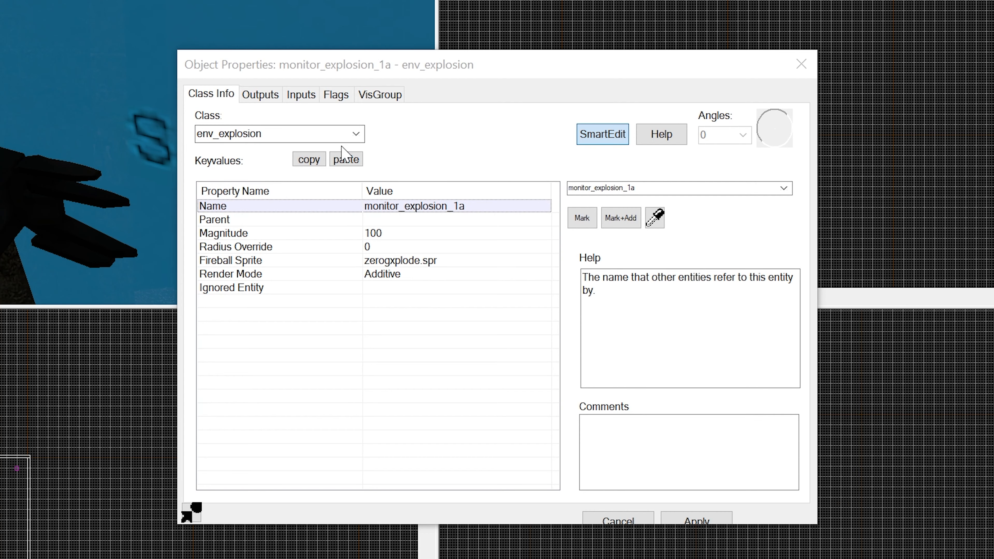
Step: Check the flags of both env_explosion entities behind the monitor, monitor_explosion_1a and monitor_explosion_1, returning to the class properties after each
left_click(336, 94)
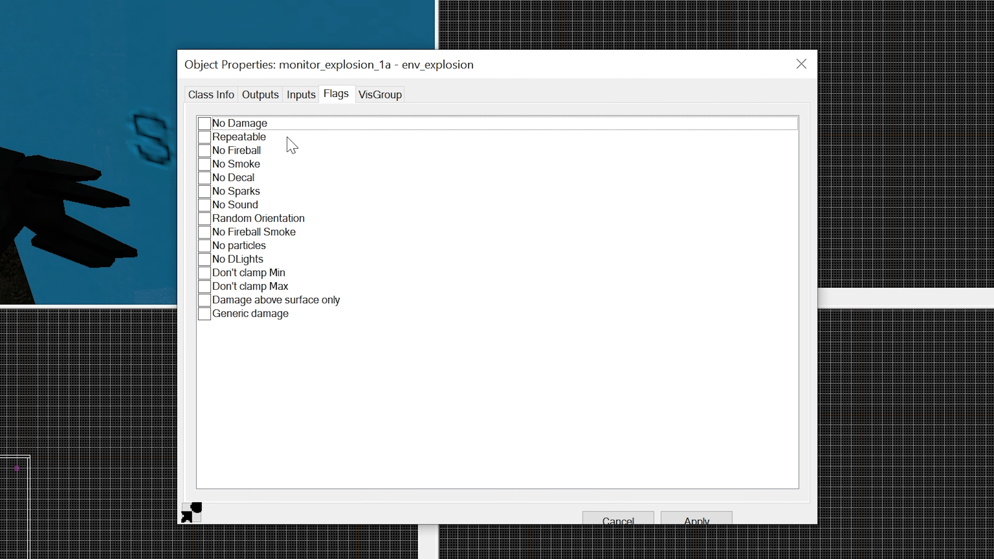
left_click(213, 100)
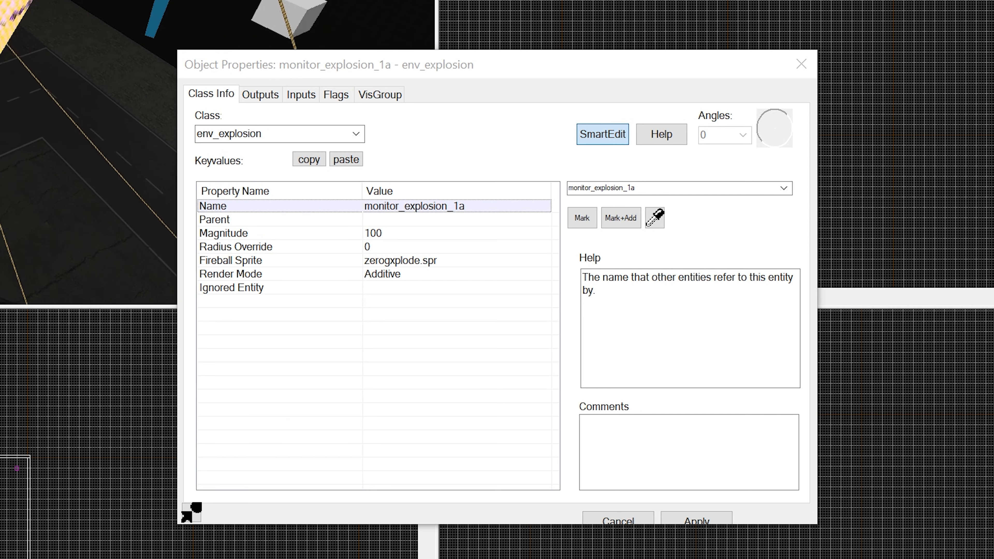
key("w")
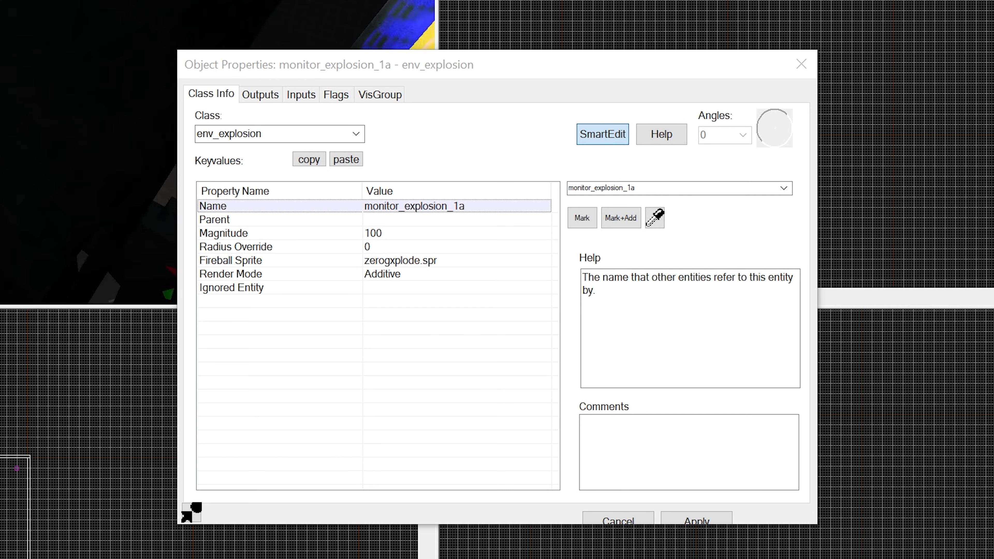
left_click(78, 97)
key("z")
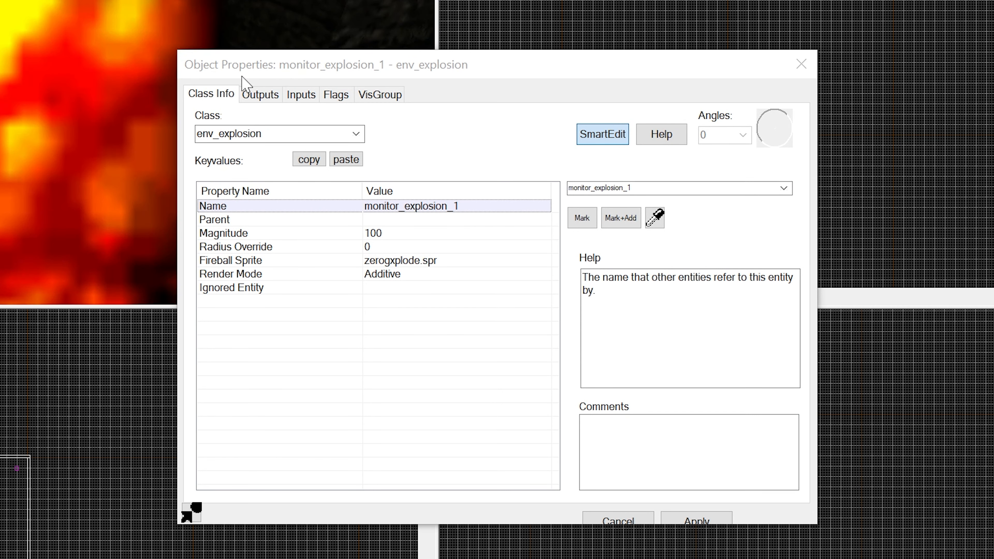
left_click(339, 97)
left_click(228, 98)
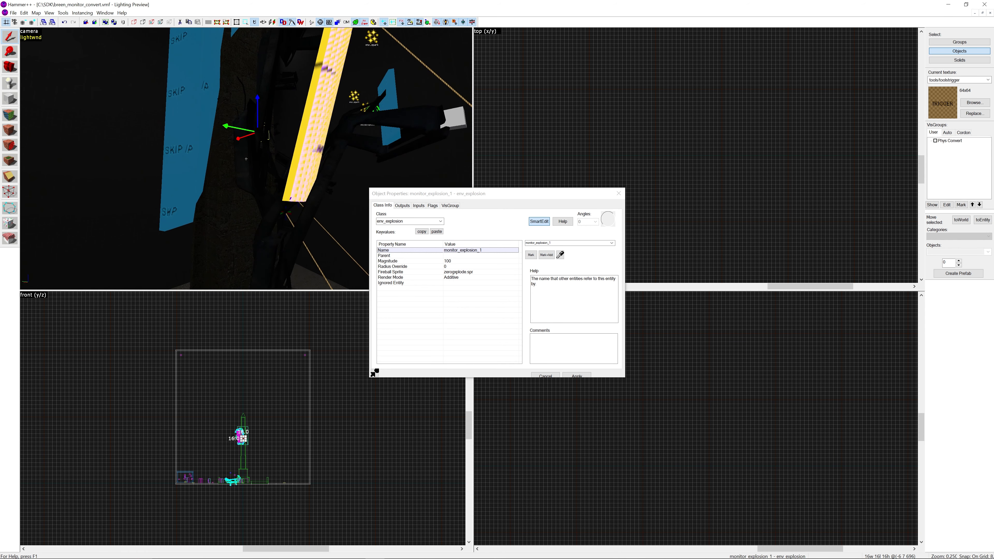
Step: Select the keyframe_rope entity at the lower edge of the monitor screen and view its properties
key("d")
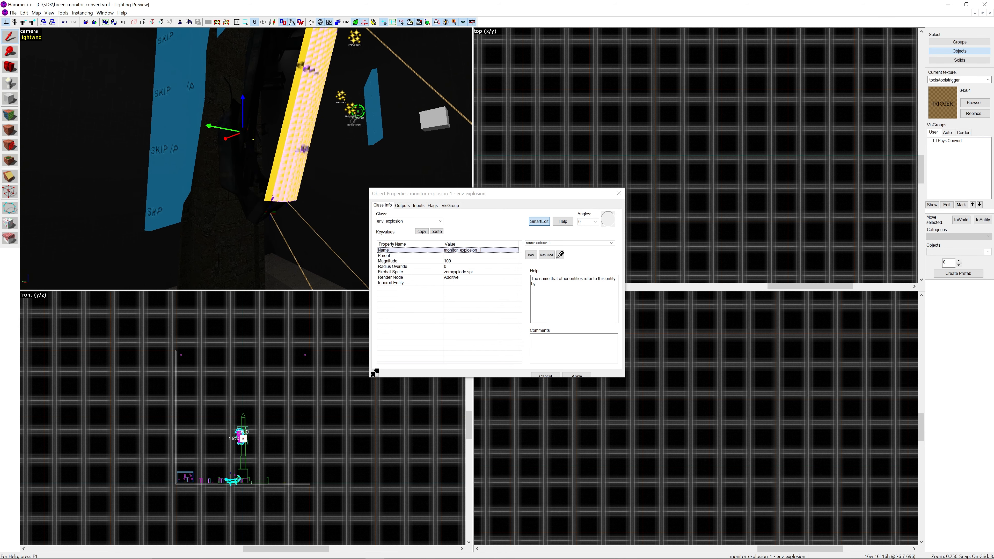
key("d")
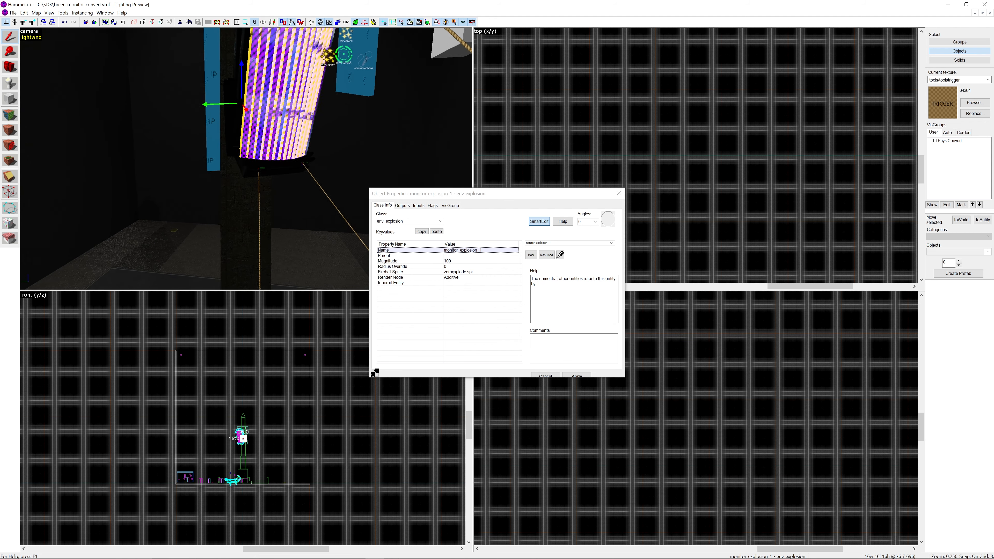
key("w")
key("z")
left_click(249, 158)
key("w")
key("z")
key("d")
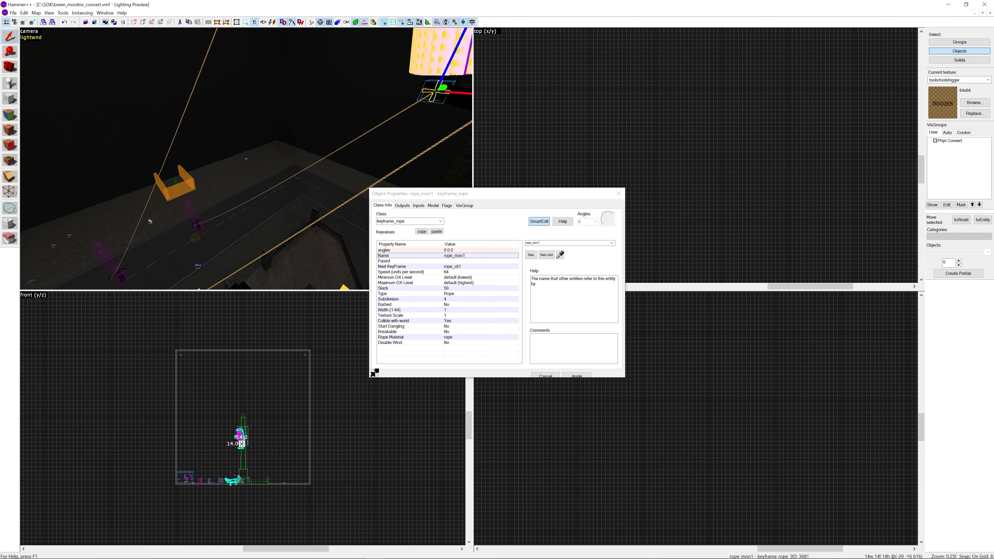
Step: Inspect the Next KeyFrame and Rope Material properties of the rope_mon1 keyframe_rope
key("s")
key("a")
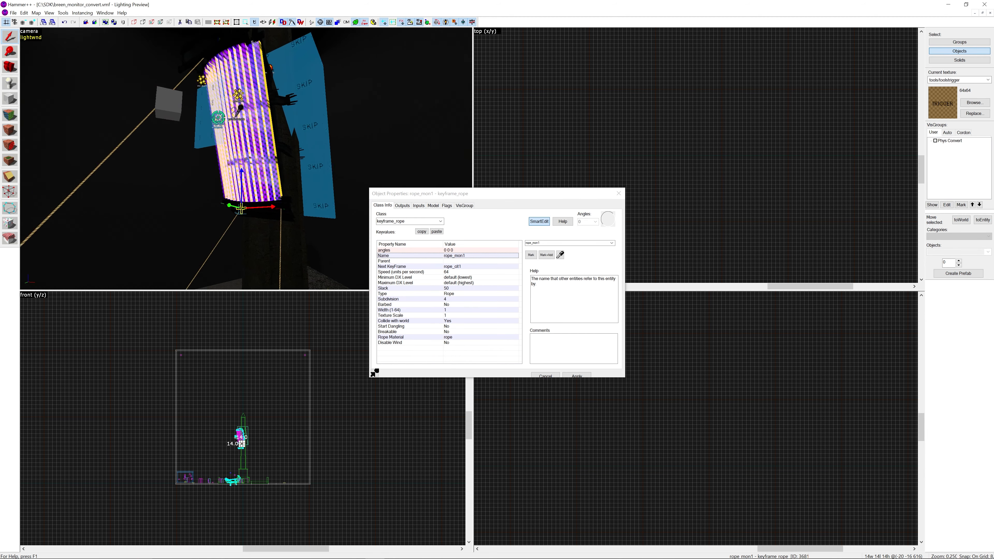
key("w")
key("z")
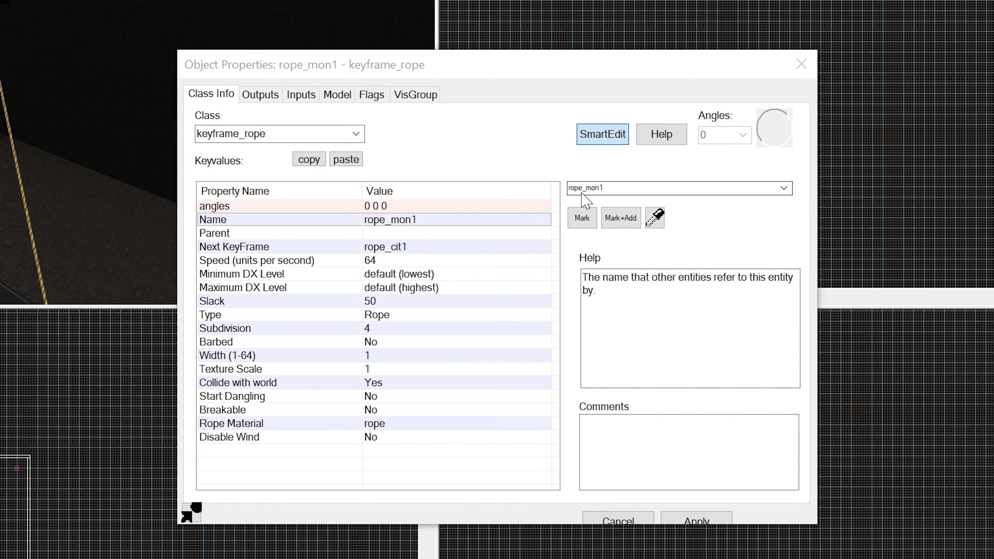
left_click(397, 250)
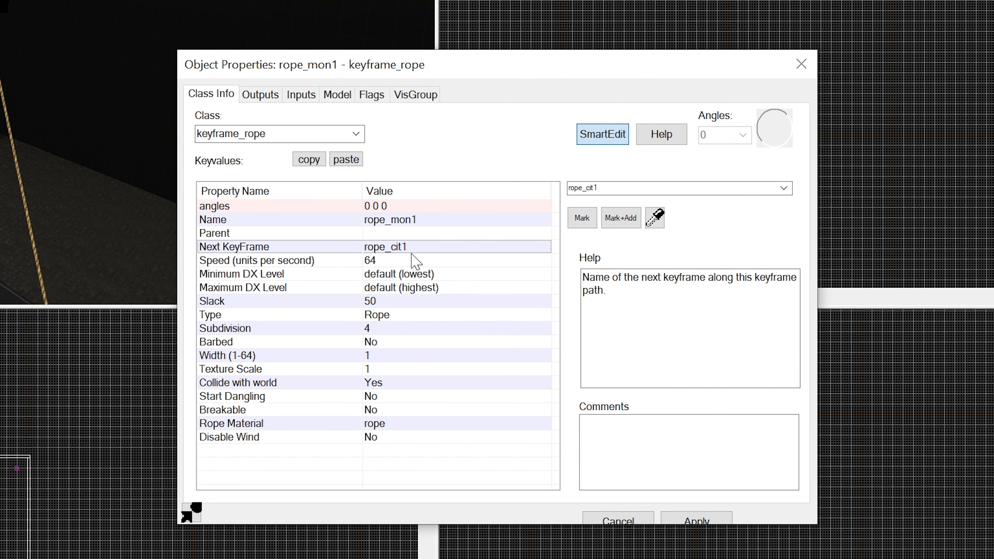
left_click(378, 423)
Step: Select the env_ar2explosion monitor_explosion_2 beside the middle of the fallen monitor frame on the ground and view its properties
key("z")
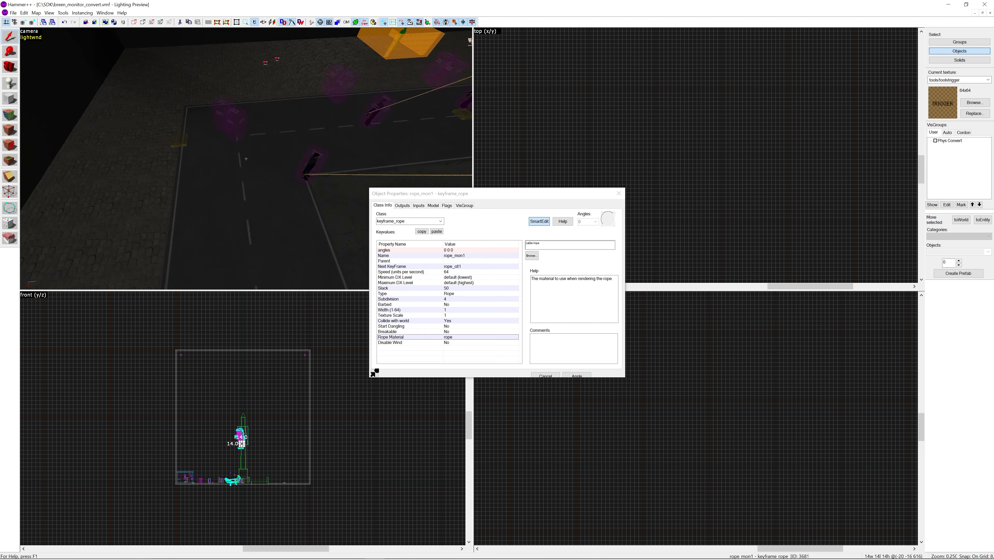
key("w")
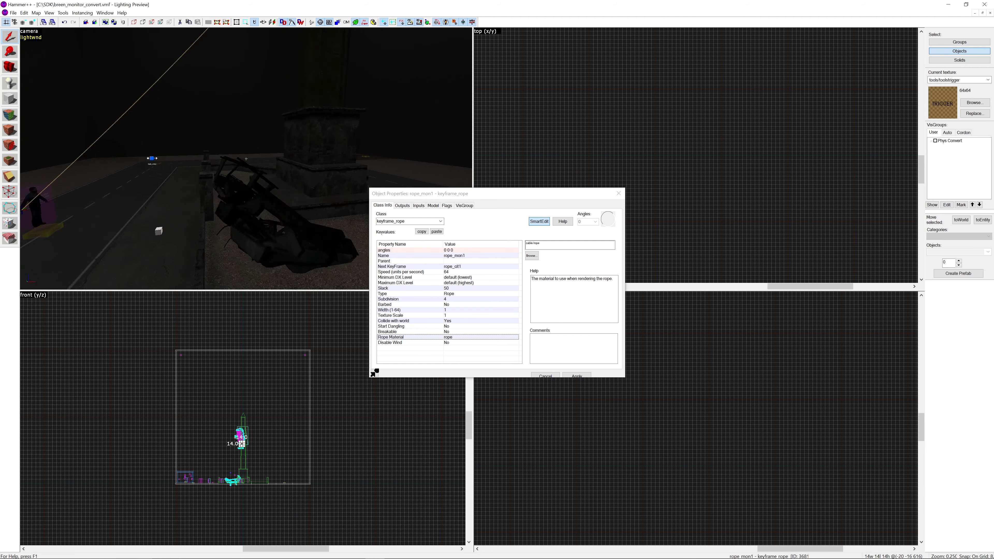
key("s")
key("z")
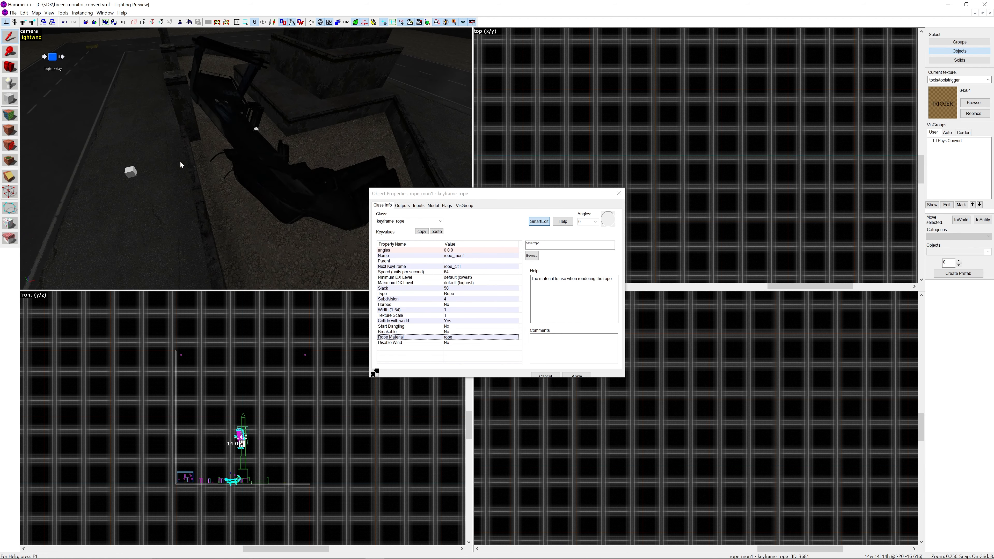
left_click(125, 172)
left_click(256, 131)
key("z")
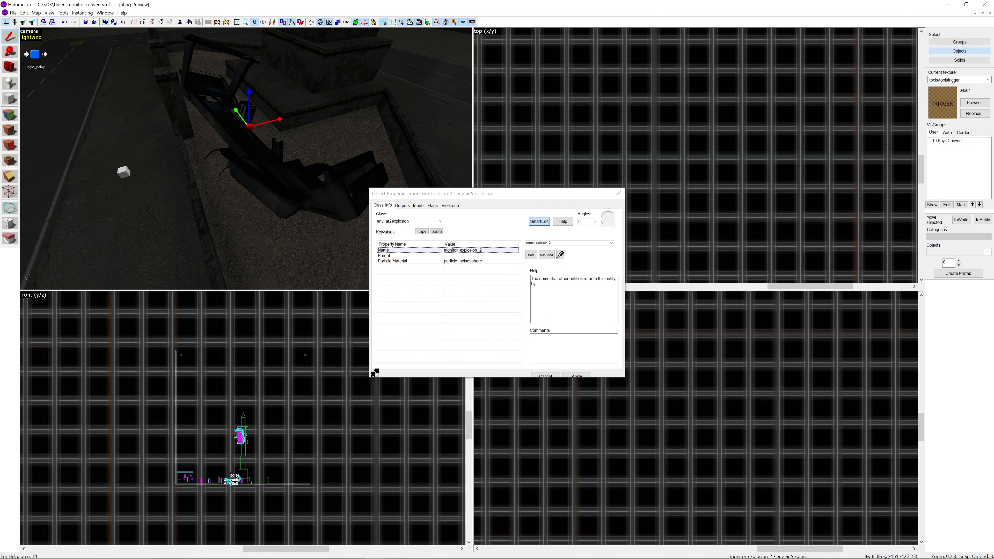
Step: Inspect the env_ar2explosion monitor_explosion_3 at the far end of the fallen frame
key("a")
key("z")
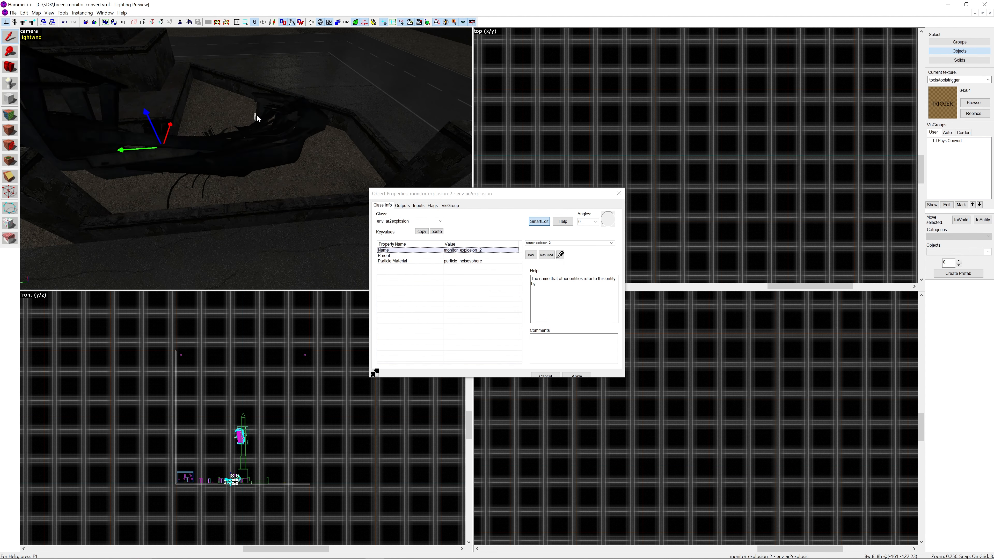
left_click(256, 116)
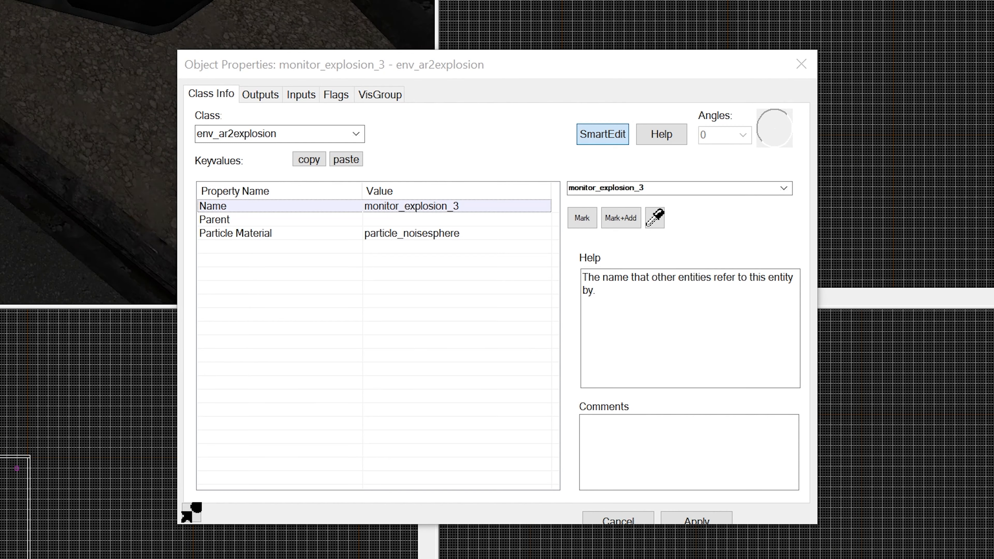
Step: Reselect monitor_explosion_2 inside the fallen frame, then select the env_ar2explosion out on the road to compare their properties
key("z")
key("z")
left_click(293, 117)
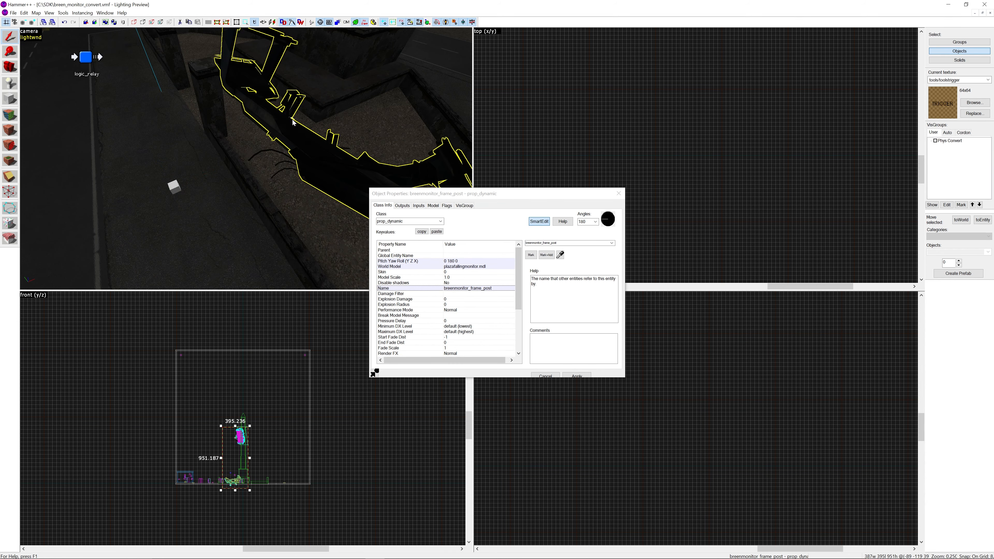
left_click(294, 119)
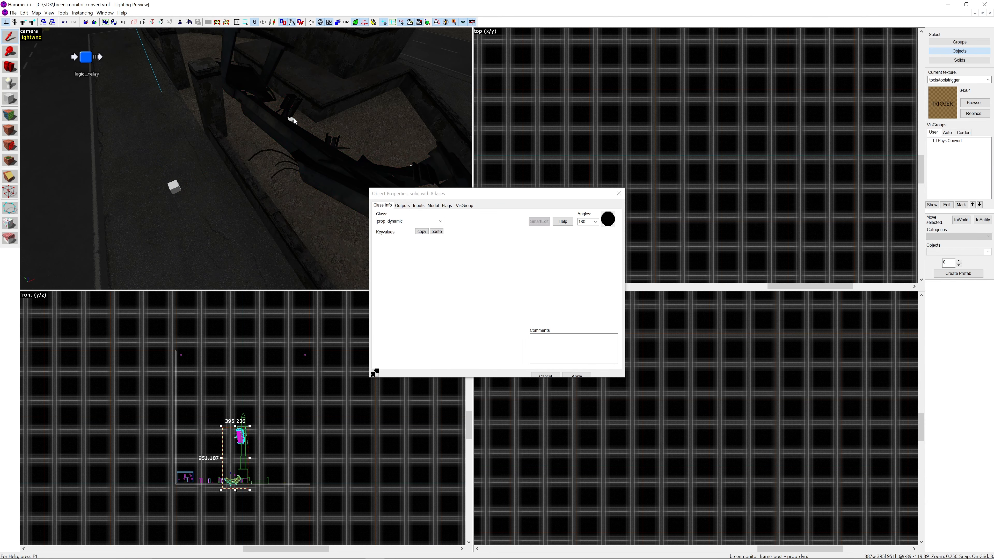
left_click(292, 118)
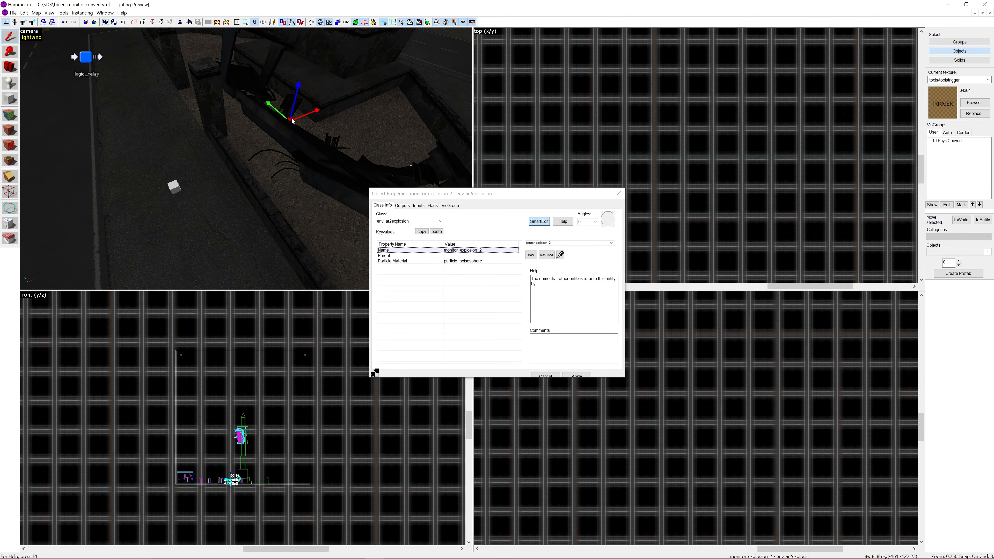
left_click(175, 187)
key("z")
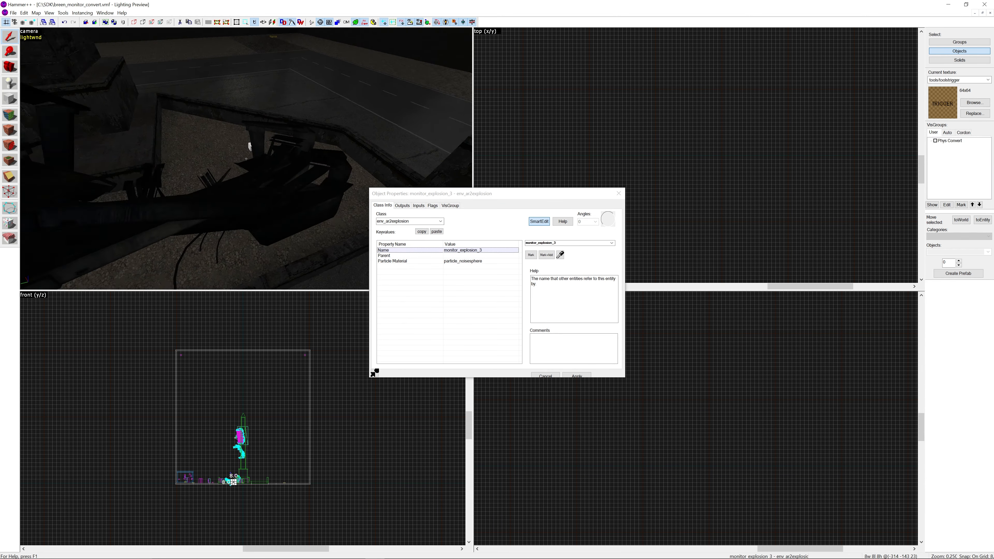
Step: Reselect monitor_explosion_3 at the far end of the fallen frame and examine how the env_ar2explosion entities are placed around the wreck
key("z")
left_click(246, 155)
key("z")
key("z")
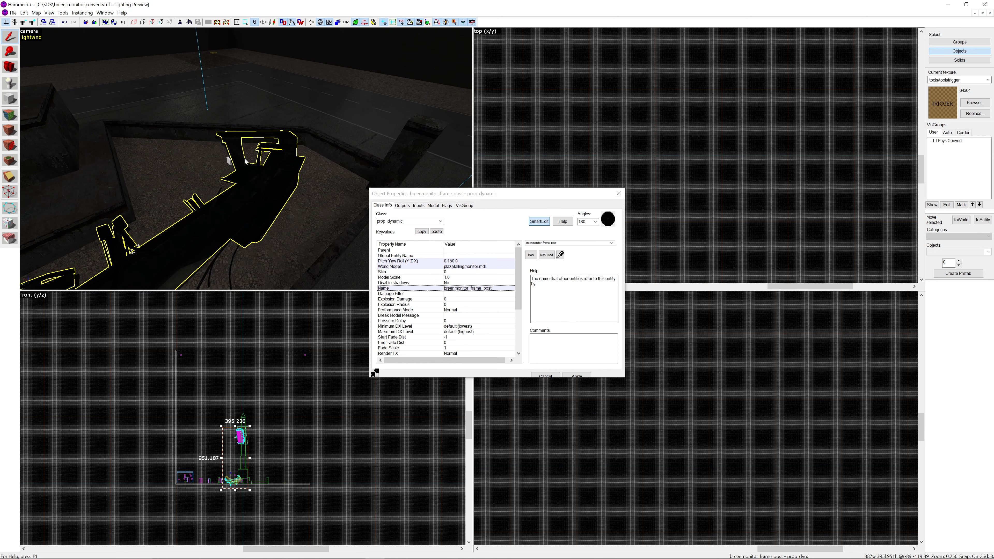
left_click(231, 160)
key("z")
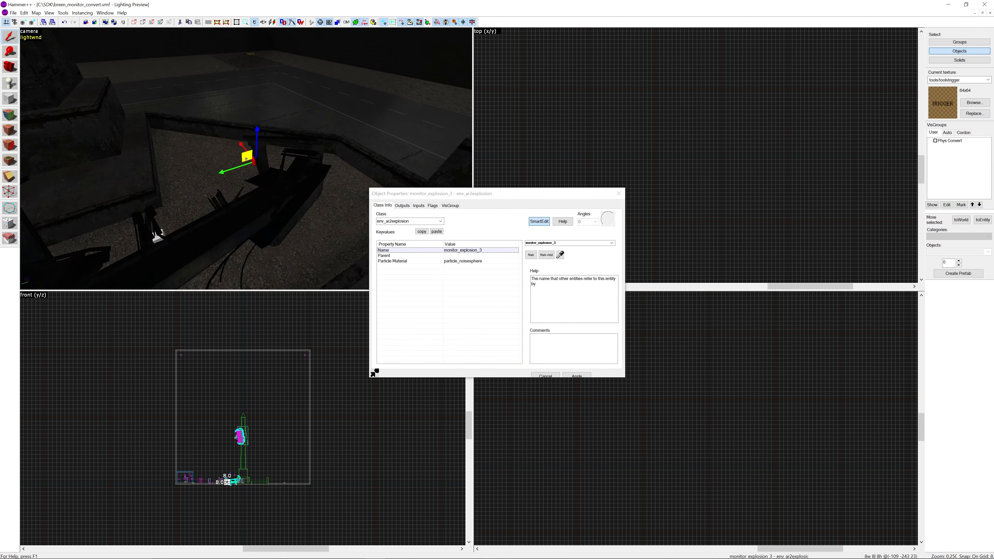
key("d")
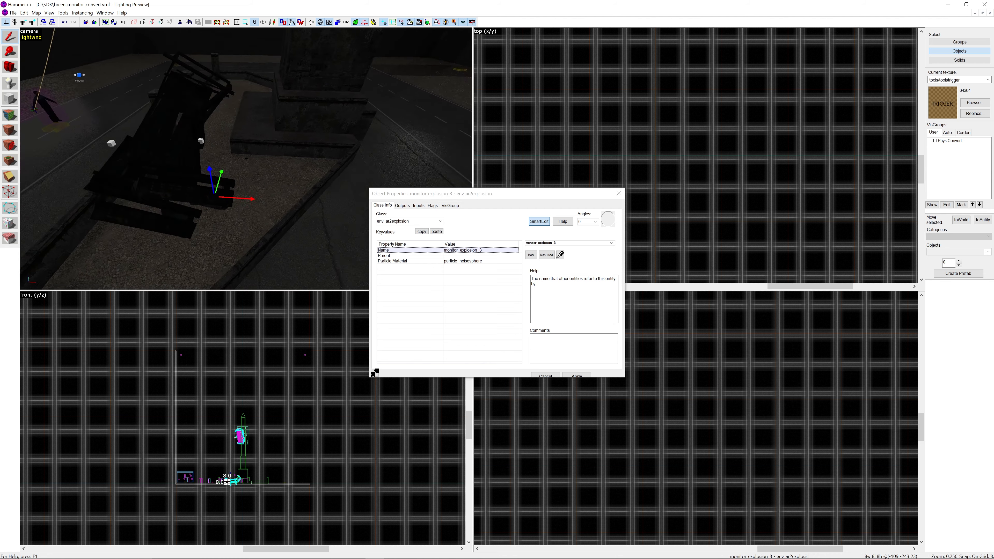
key("a")
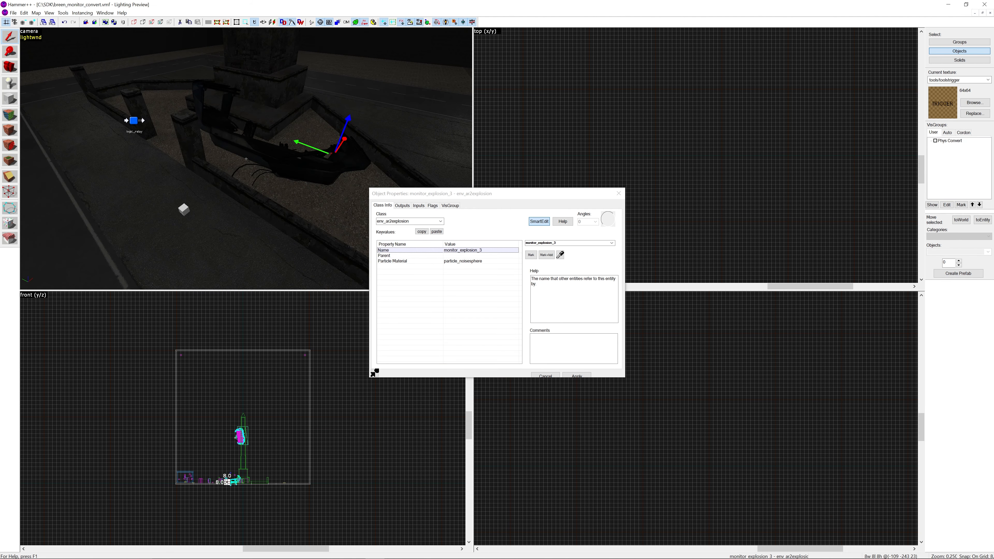
key("a")
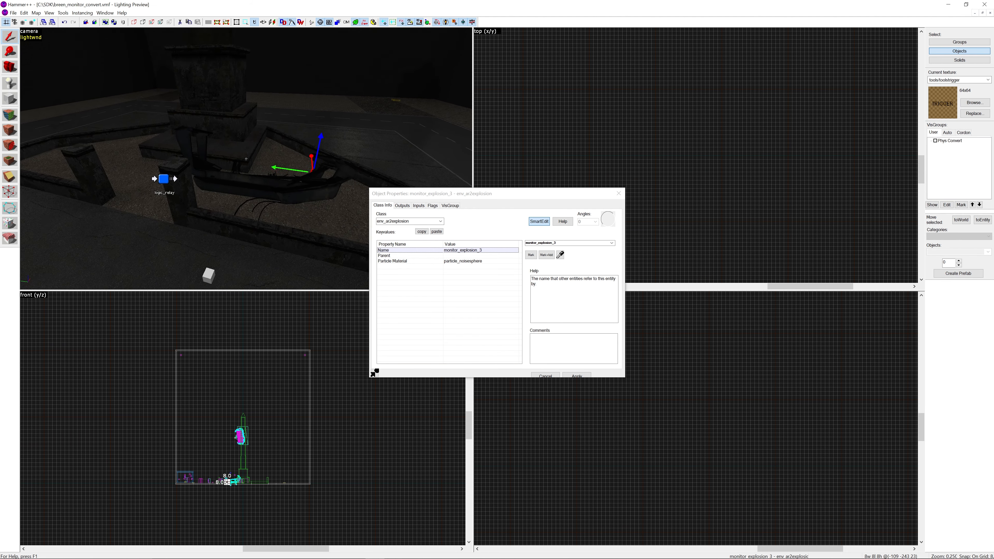
key("d")
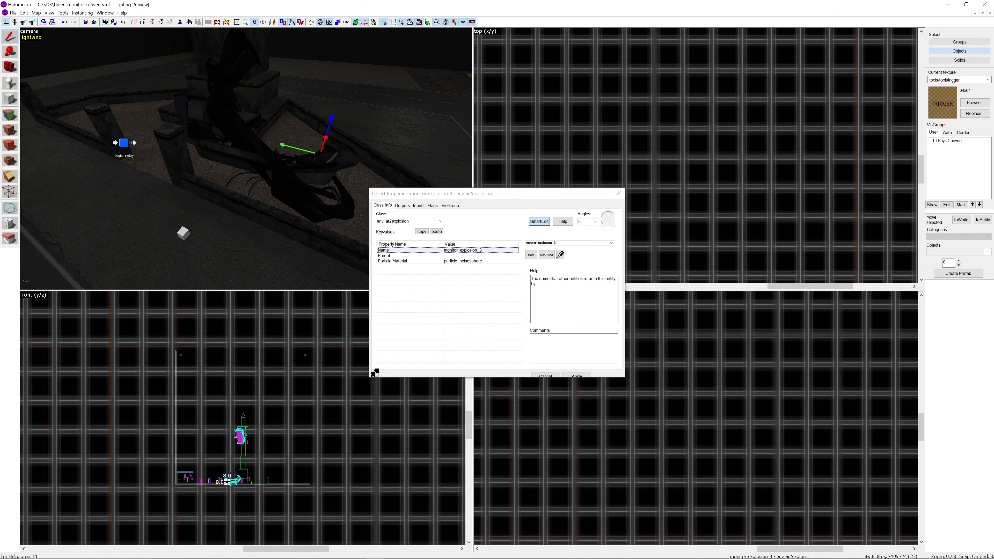
key("z")
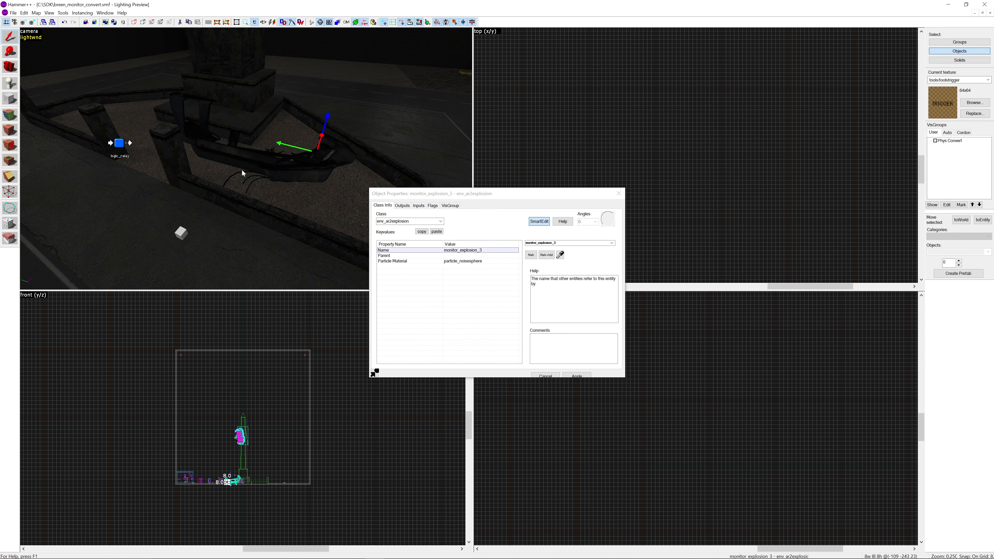
Step: Select the LCS_cheers logic_choreographed_scene near the citizens and inspect its Scene file property
key("z")
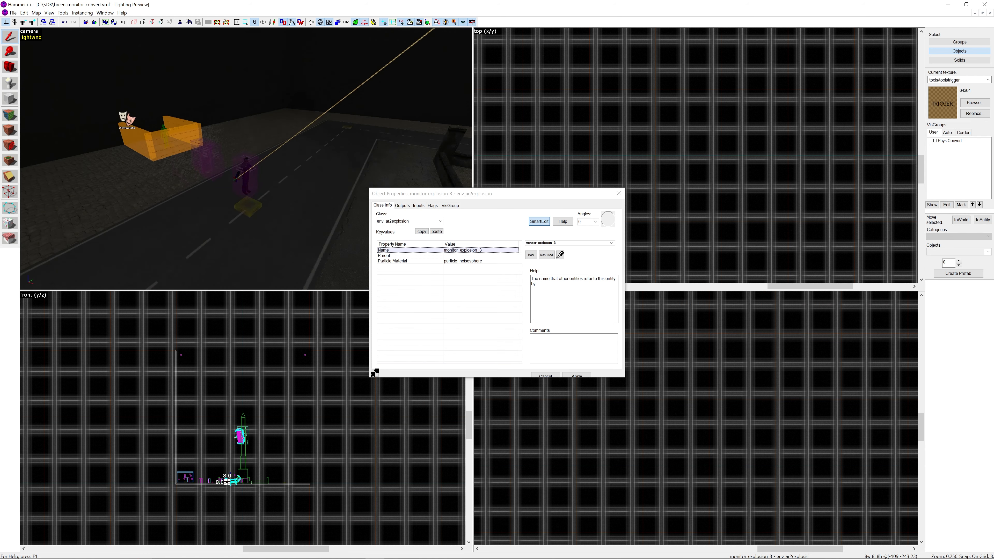
key("a")
key("s")
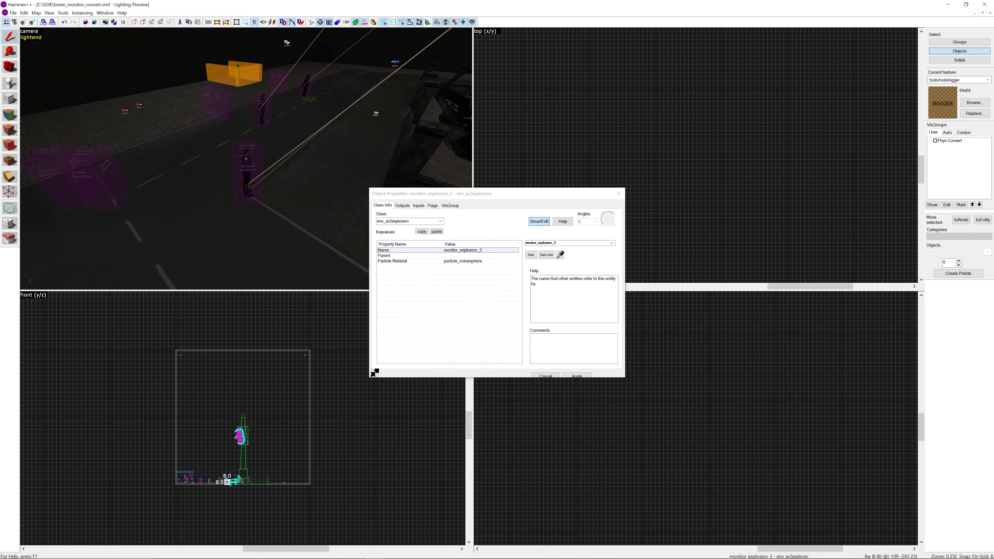
key("w")
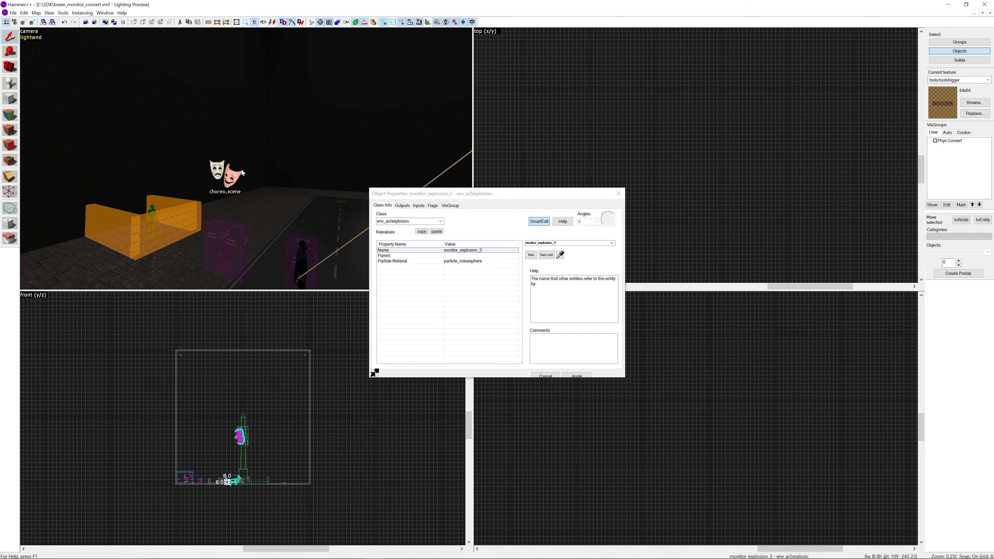
left_click(226, 181)
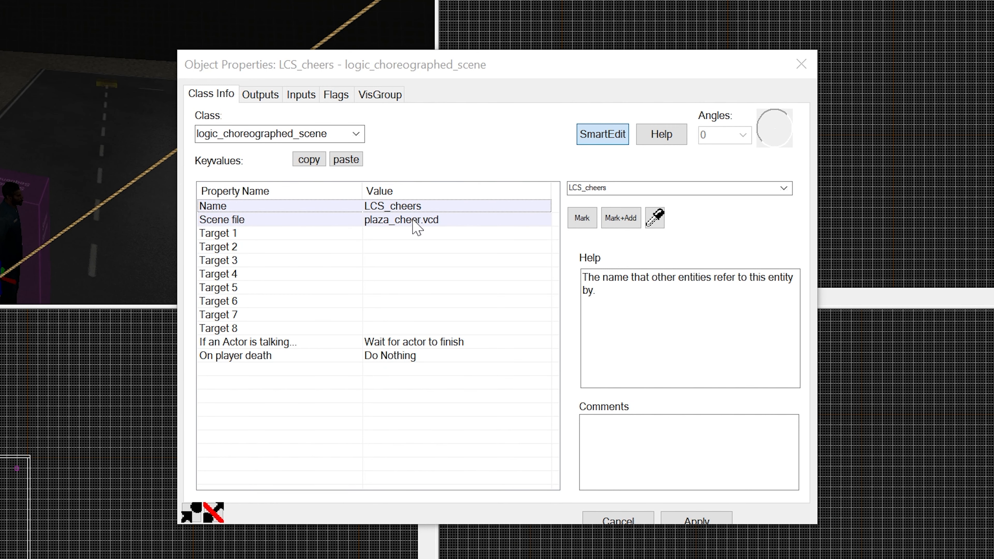
left_click(414, 222)
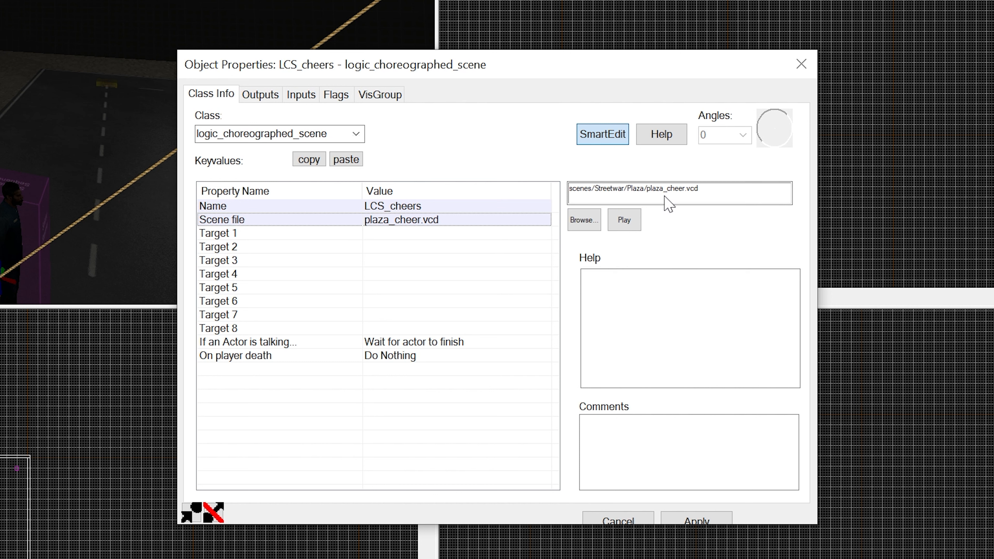
Step: Select the npc_citizen Plaza_takeover_cit_3 and view its class properties
key("z")
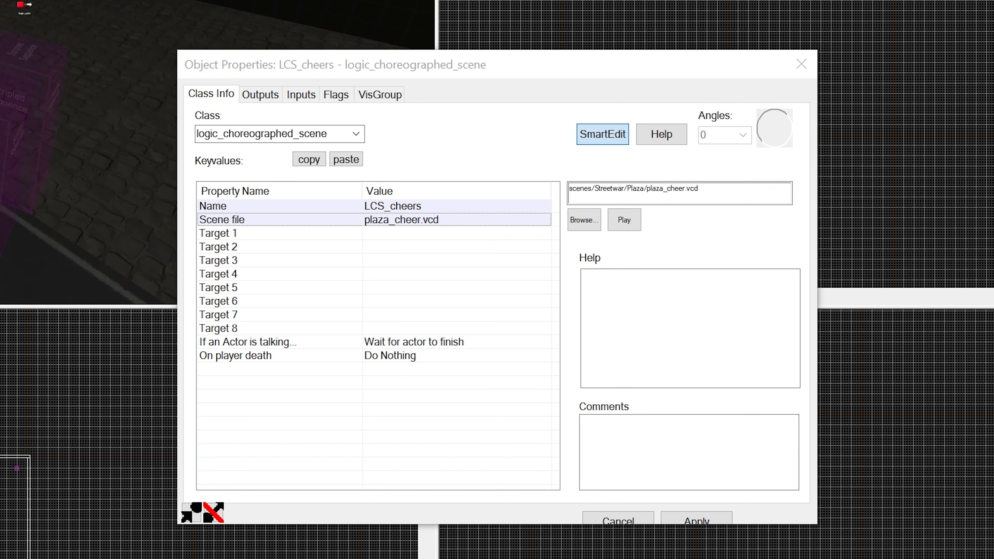
left_click(8, 94)
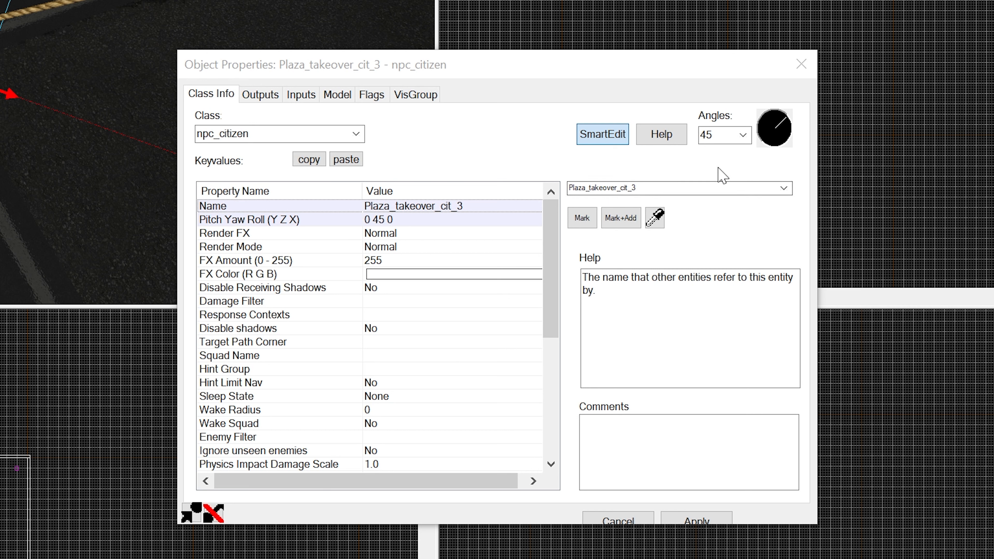
Step: Check the spawn flags of npc_citizen Plaza_takeover_cit_3, then find its Model property in the class keyvalues
left_click(373, 95)
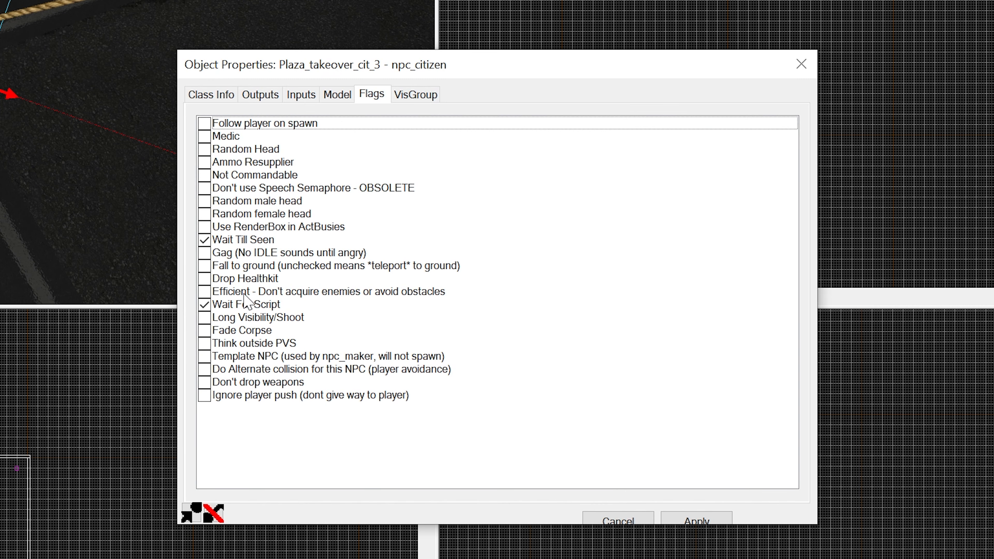
left_click(212, 94)
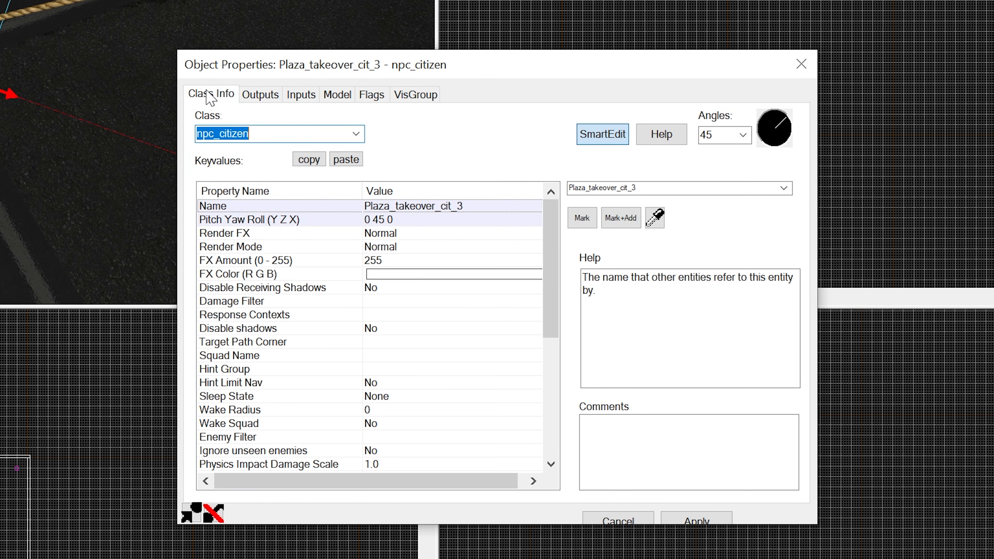
left_click_drag(550, 276, 552, 411)
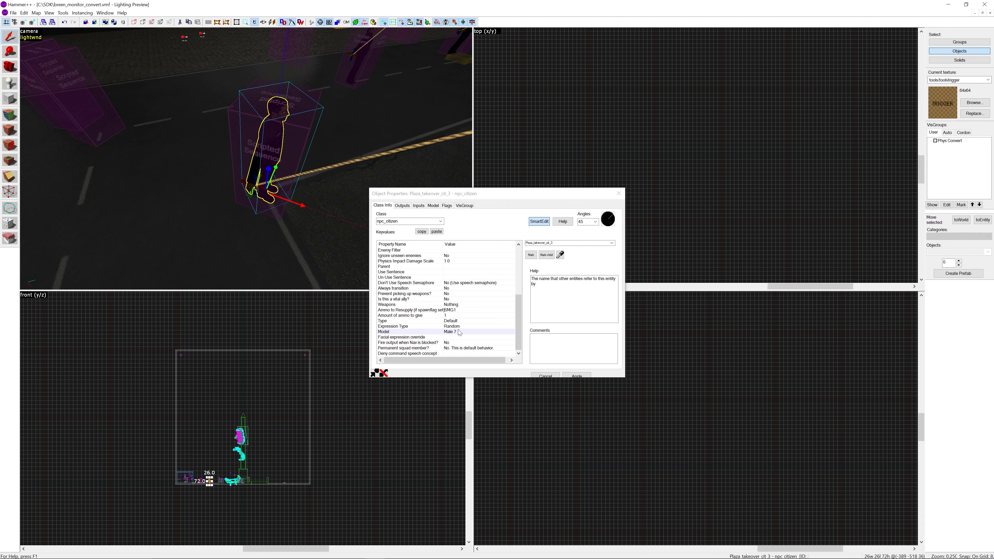
Step: Select the female npc_citizen Plaza_takeover_cit_2 beside the rope end and check its Model property
key("z")
key("w")
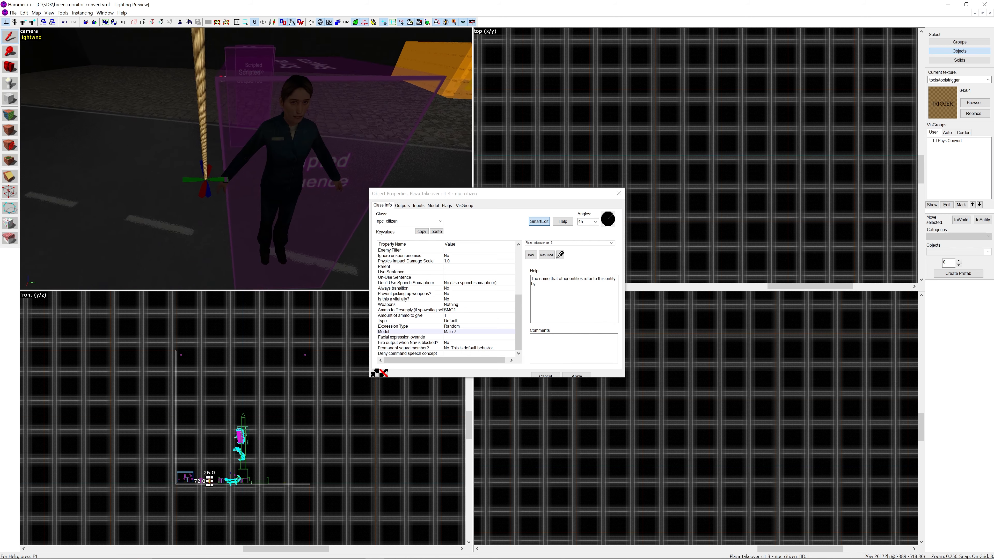
key("z")
left_click(221, 182)
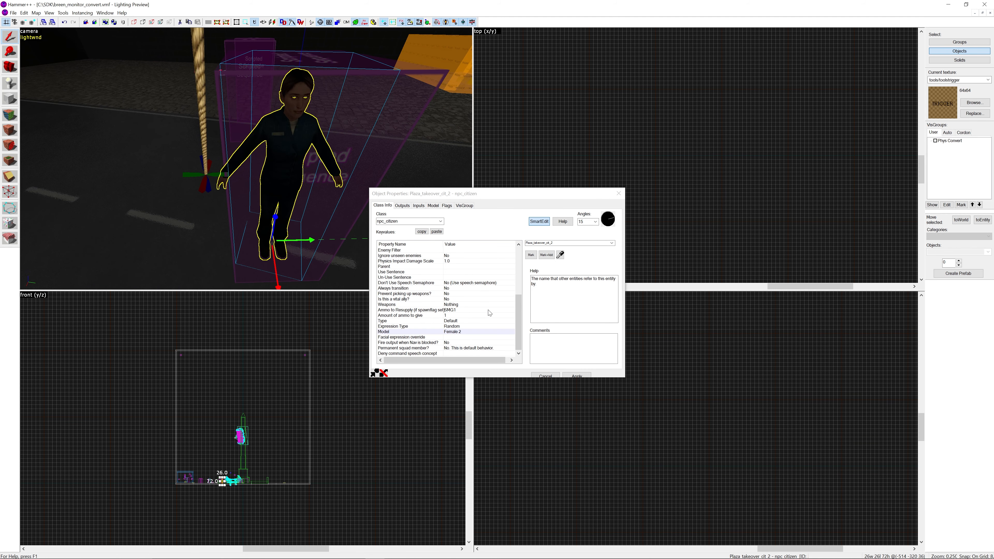
Step: Select the npc_citizen Plaza_takeover_cit_1 inside its scripted sequence and check its Model property
key("z")
key("w")
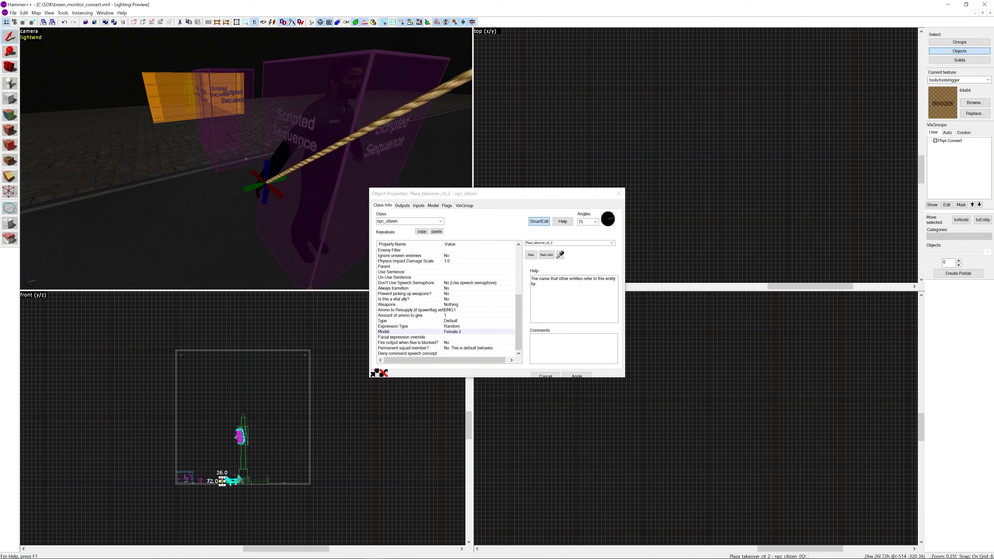
key("z")
left_click(263, 179)
left_click(263, 179)
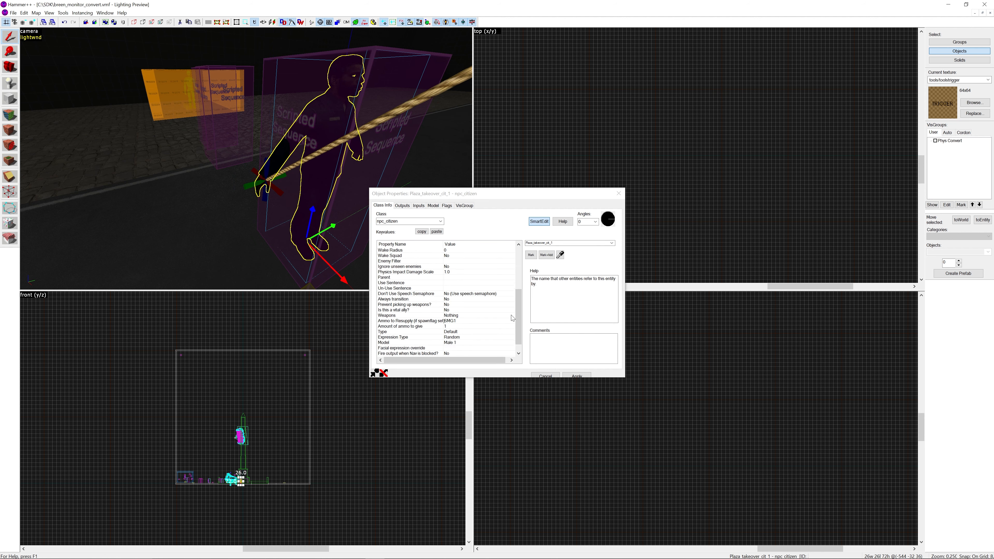
Step: Return to the npc_citizen Plaza_takeover_cit_3 and reselect it to view its class properties
key("z")
key("w")
key("s")
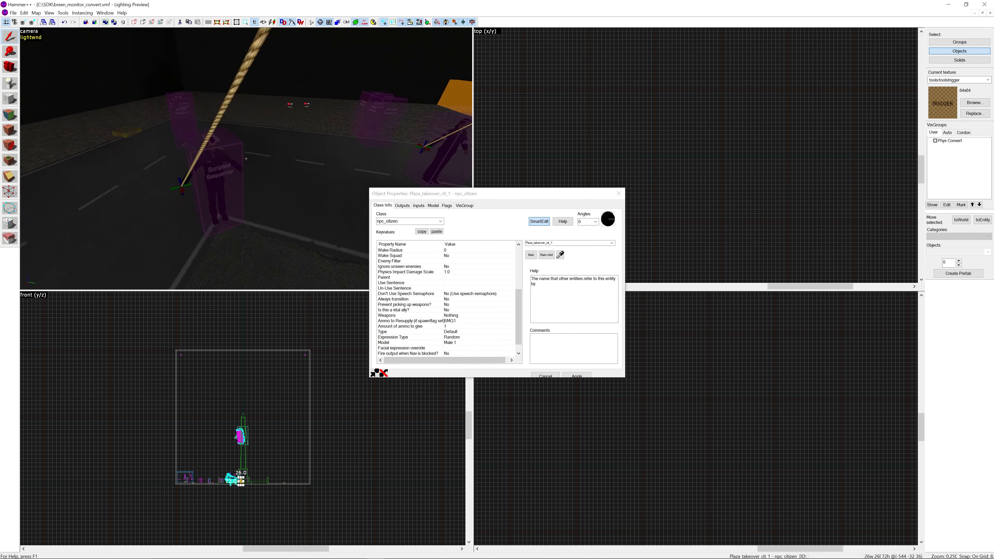
key("z")
left_click(230, 173)
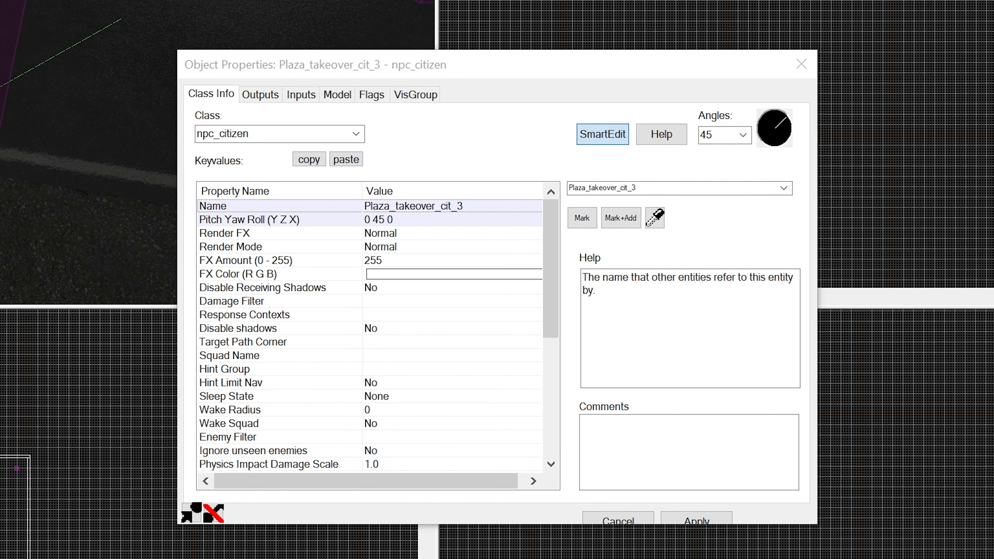
Step: Select the scripted_sequence ss_Plaza_takeover_cit_3 around the citizen and inspect its Target NPC and Pre Action Idle Animation
left_click(5, 47)
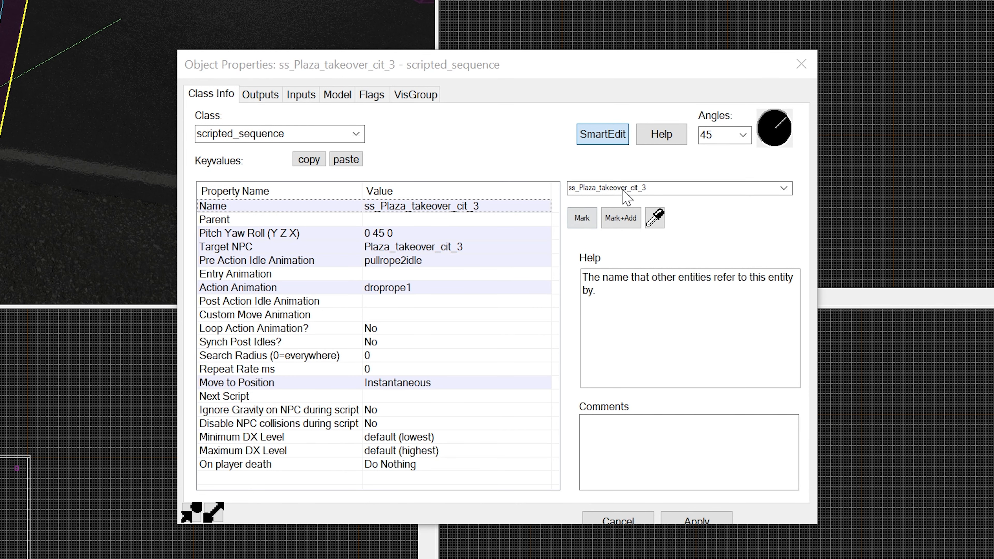
left_click(421, 251)
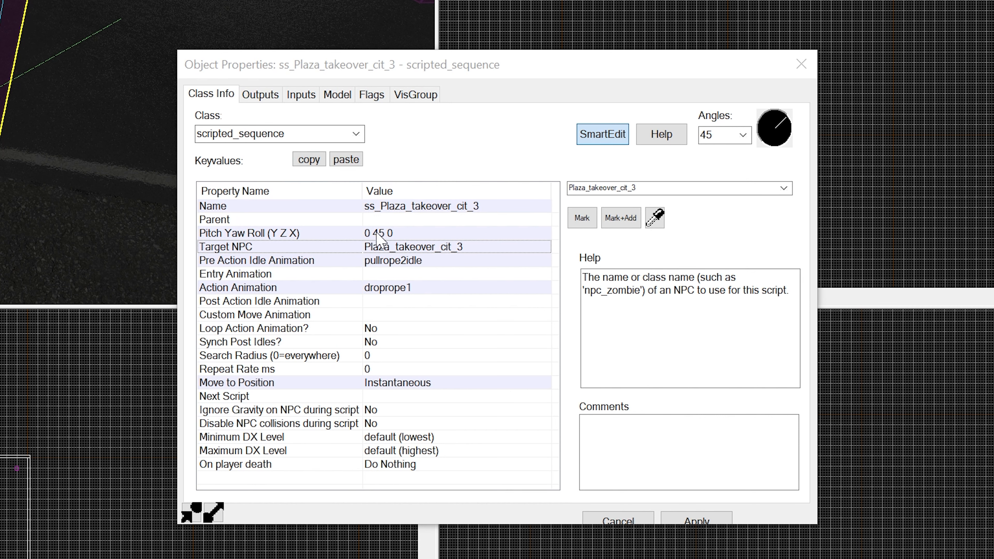
left_click(404, 262)
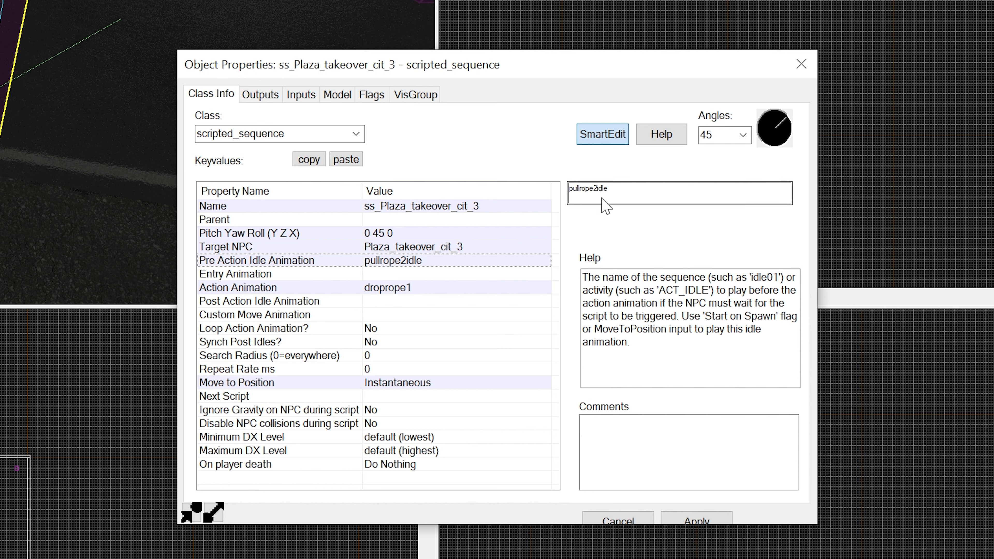
Step: Select the scripted_sequence ss_Plaza_takeover_cit_2 at the neighbouring citizen to compare its Pre Action Idle Animation
key("z")
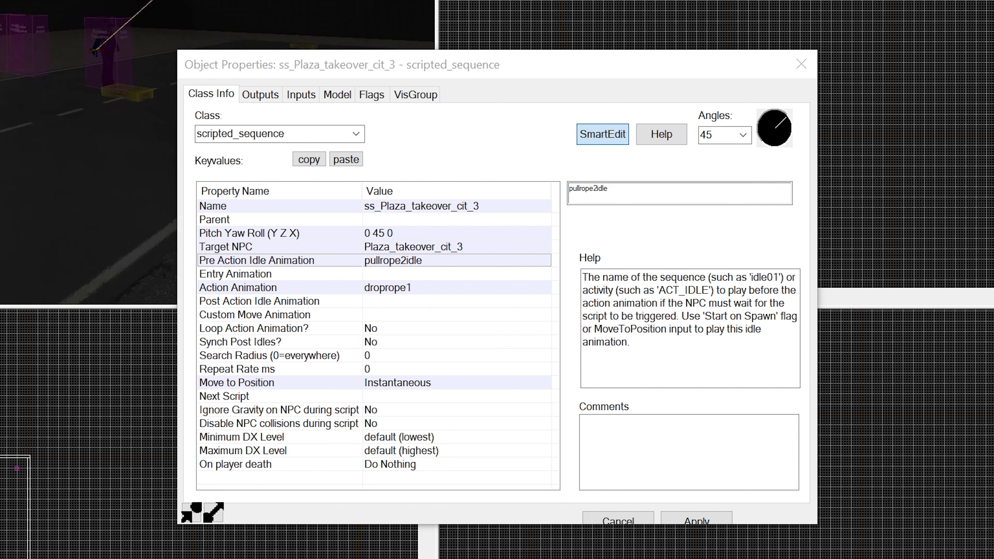
left_click(16, 75)
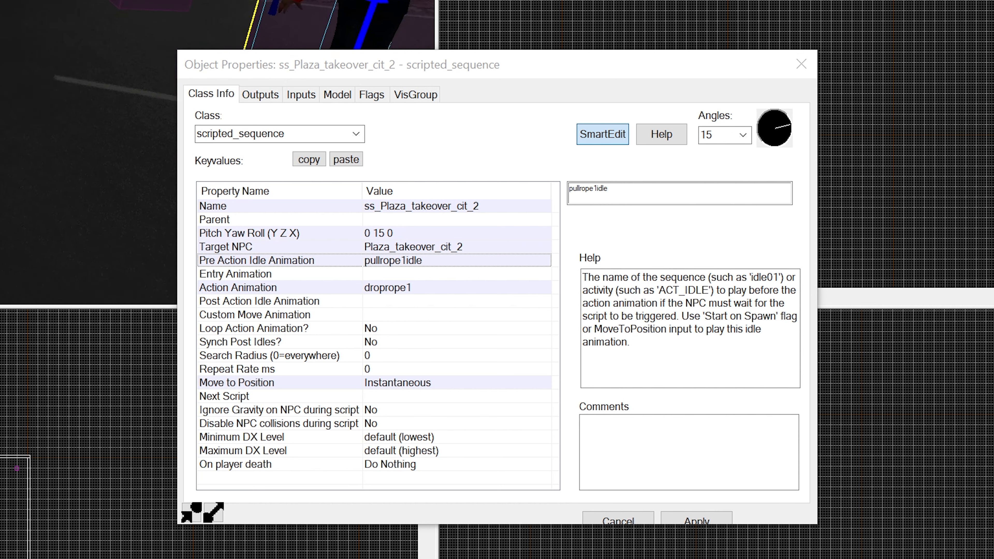
key("w")
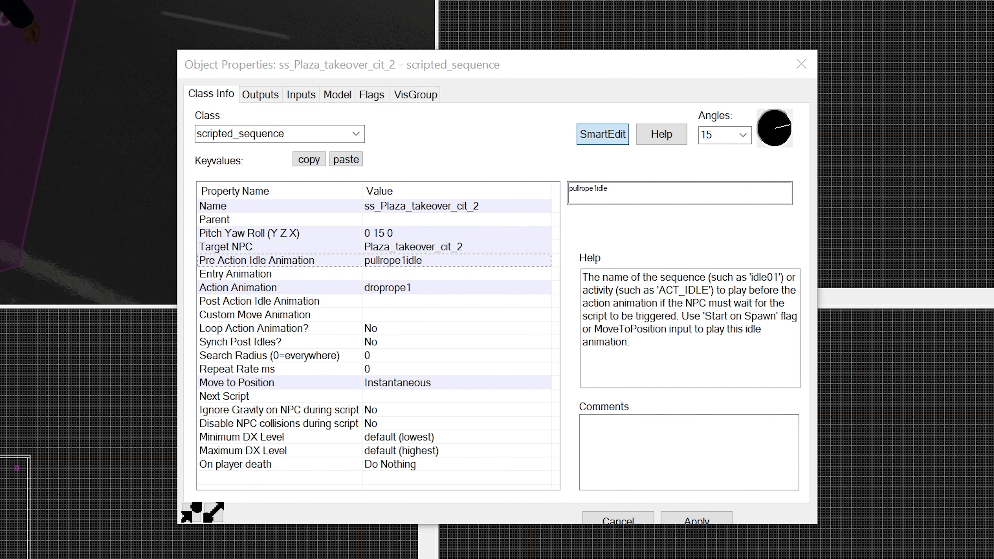
Step: Reselect ss_Plaza_takeover_cit_3 and inspect its Action Animation and Move to Position properties
left_click(24, 129)
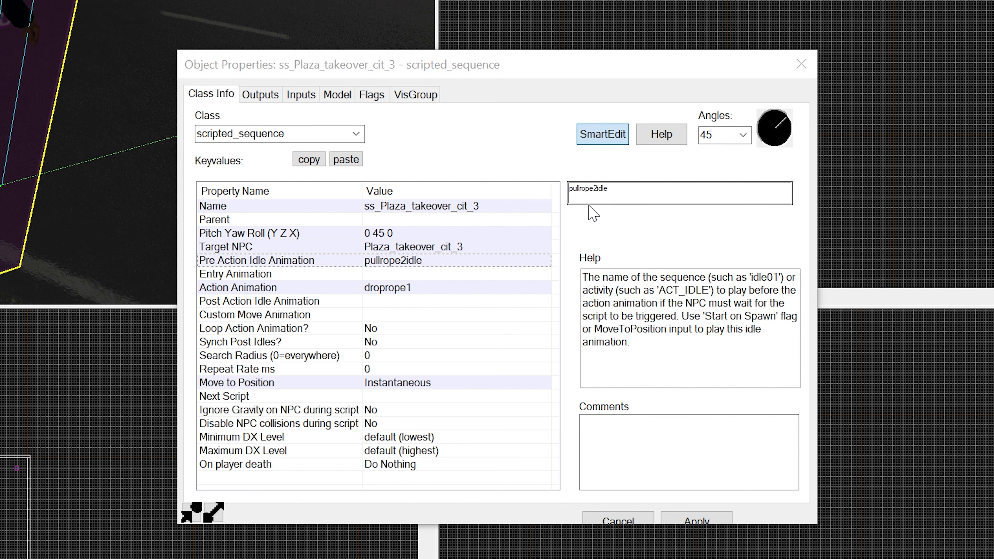
left_click(418, 291)
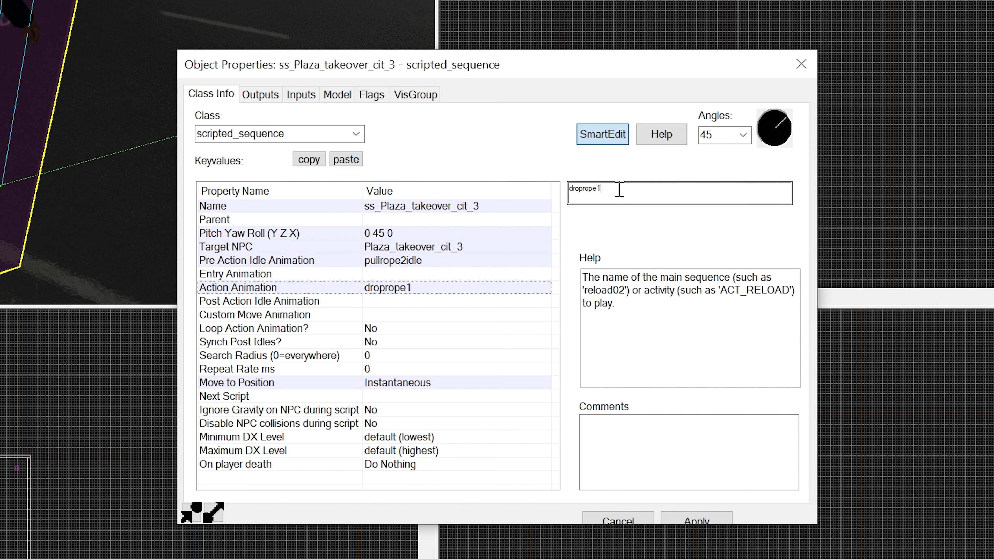
left_click(411, 373)
left_click(412, 382)
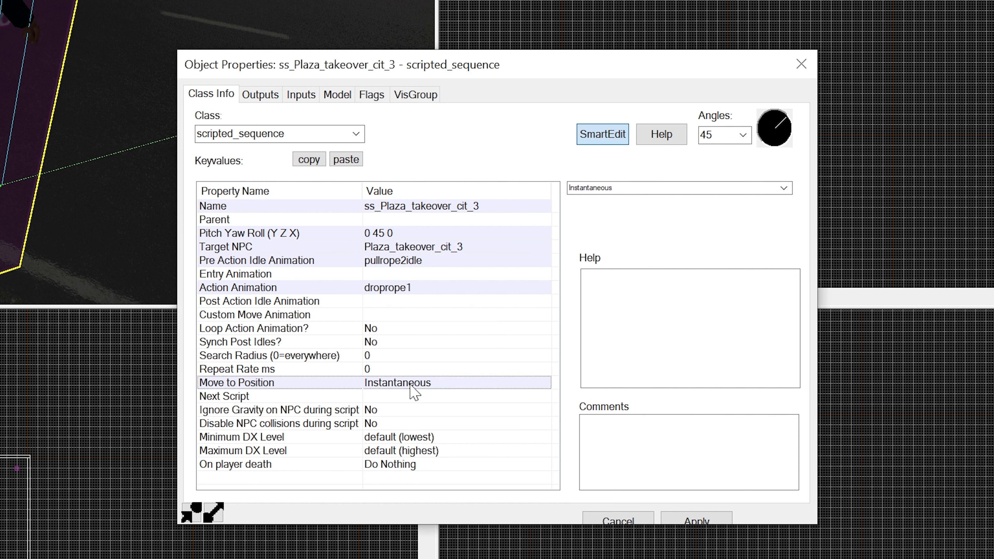
Step: Review the flags of ss_Plaza_takeover_cit_3, then examine its OnEndSequence outputs
left_click(373, 95)
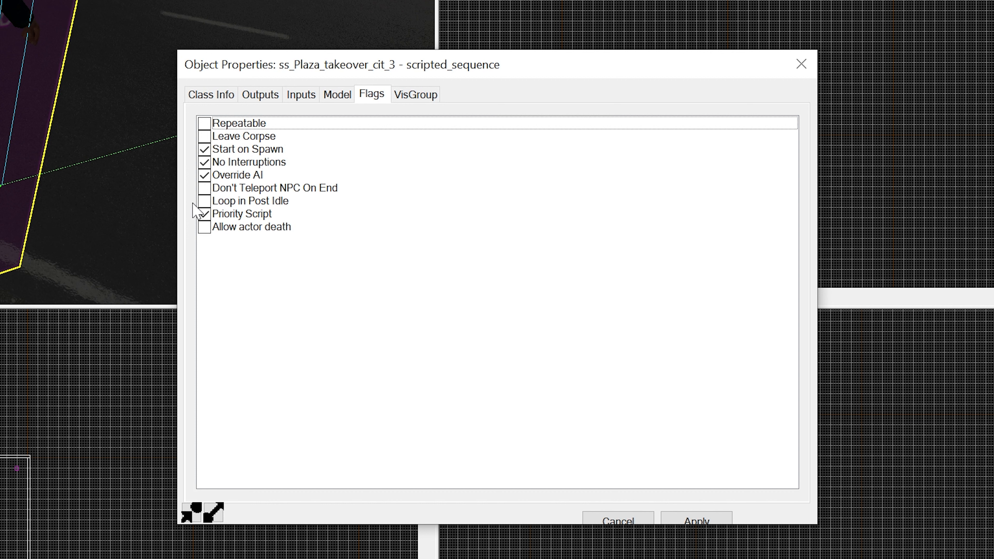
key("z")
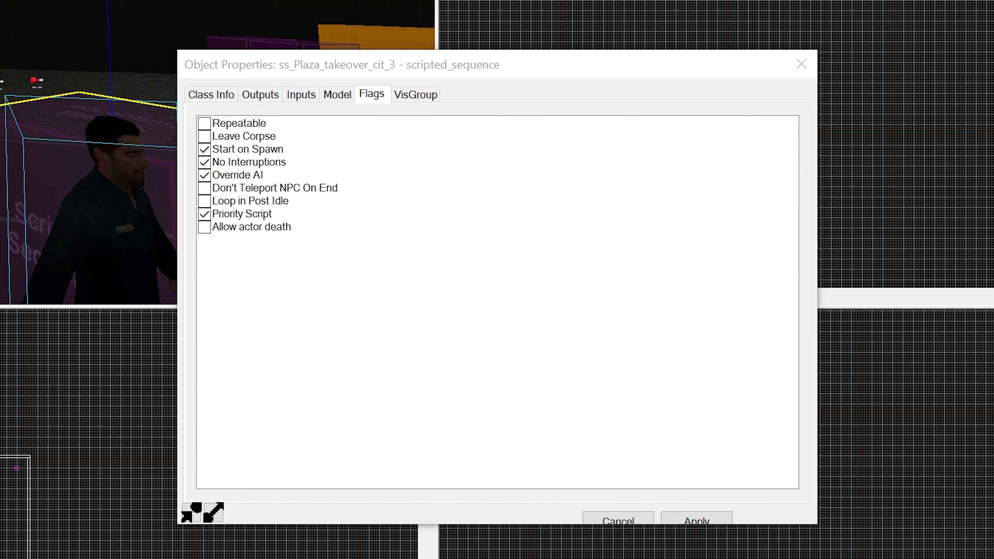
left_click(267, 96)
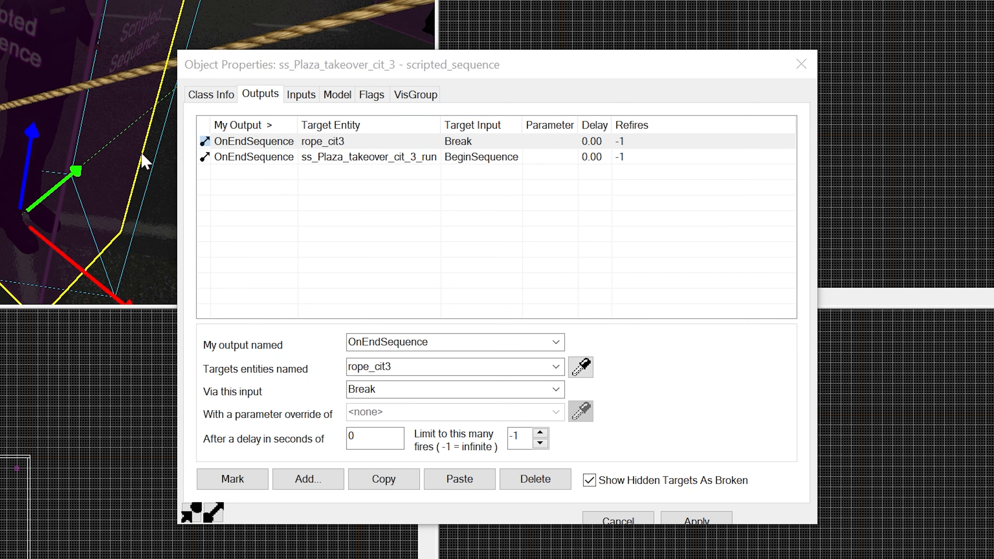
Step: Select the keyframe_rope rope_cit3 at the citizen's hand and inspect its flags, Name and Parent properties
left_click(3, 110)
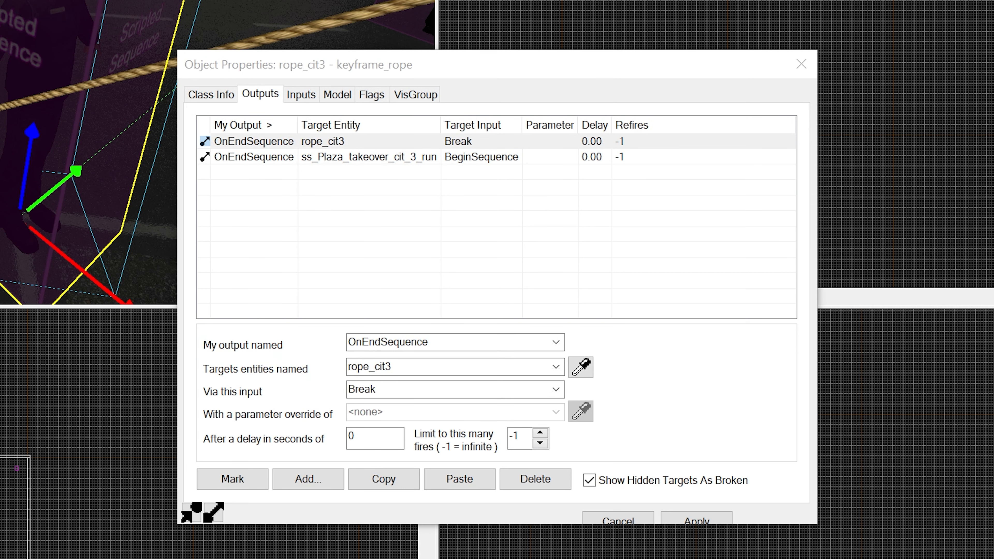
left_click(206, 97)
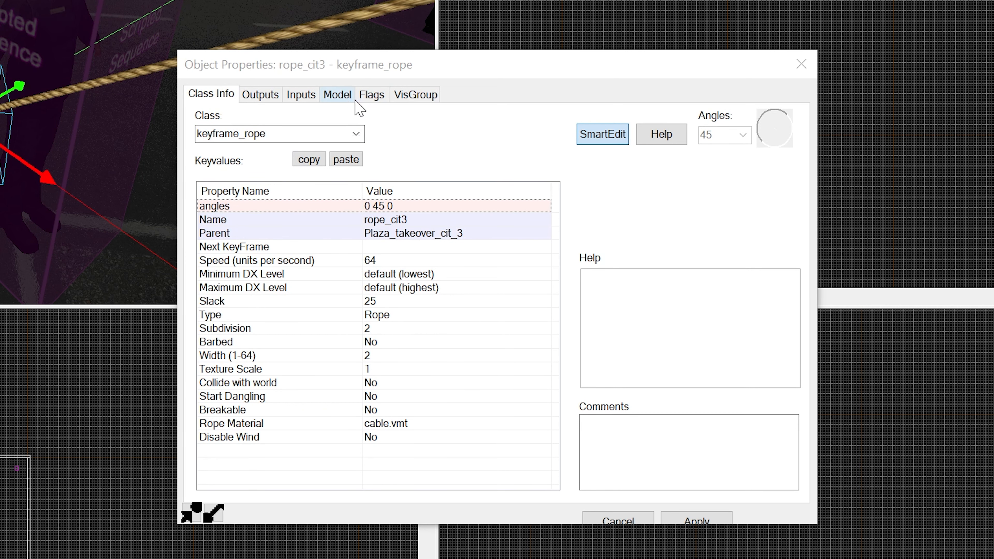
left_click(371, 95)
left_click(207, 93)
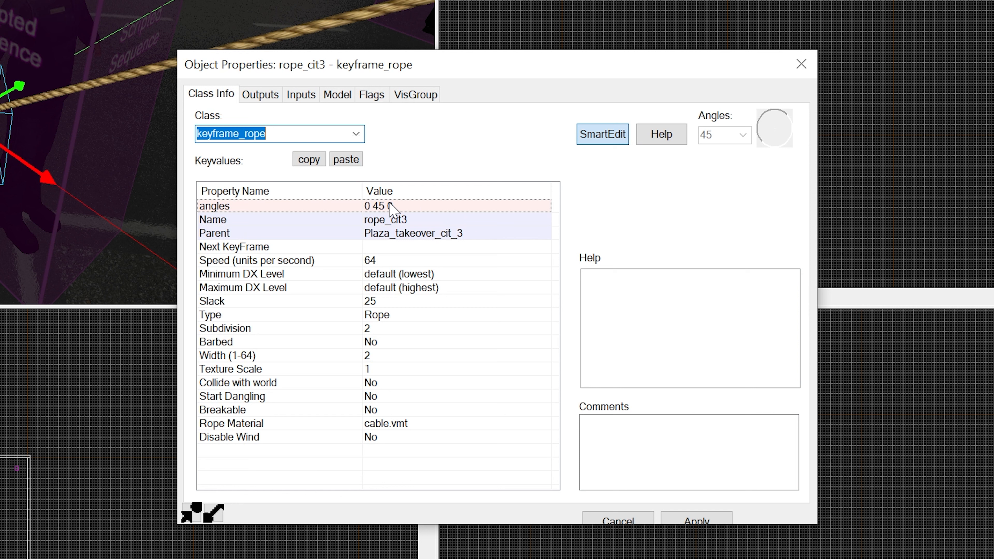
left_click(385, 234)
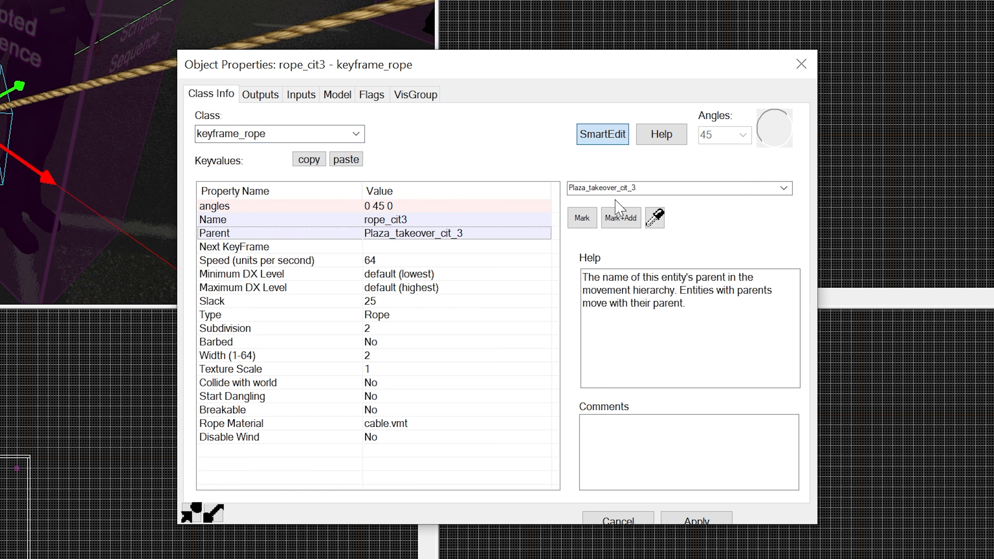
left_click(408, 219)
left_click(425, 237)
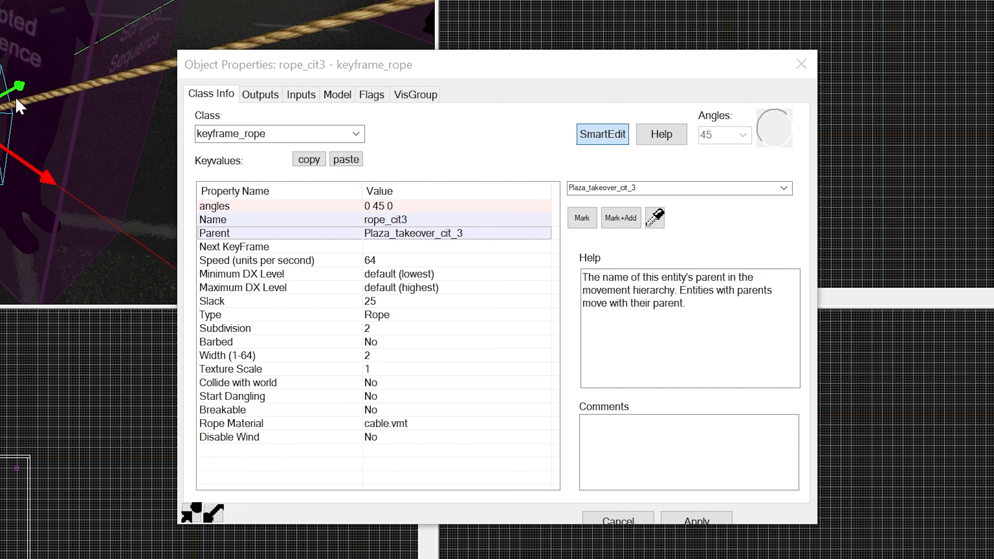
Step: Reselect ss_Plaza_takeover_cit_3 and examine its OnEndSequence output that triggers BeginSequence on ss_Plaza_takeover_cit_3_run
left_click(88, 19)
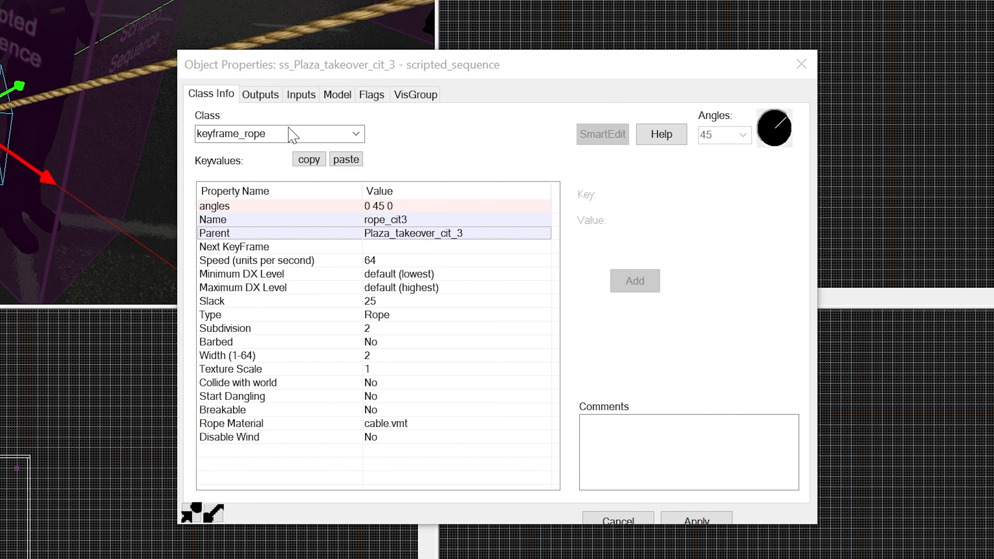
left_click(259, 95)
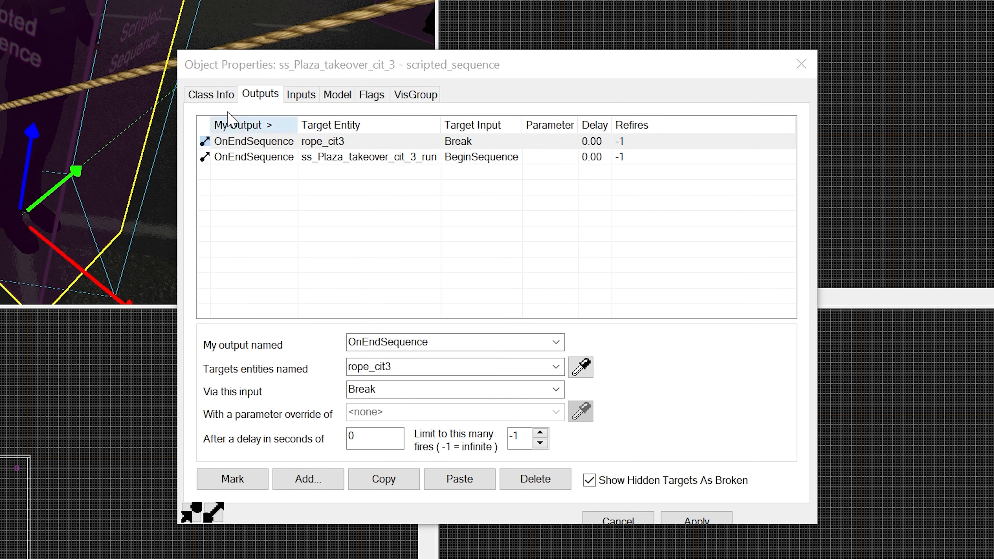
left_click(365, 157)
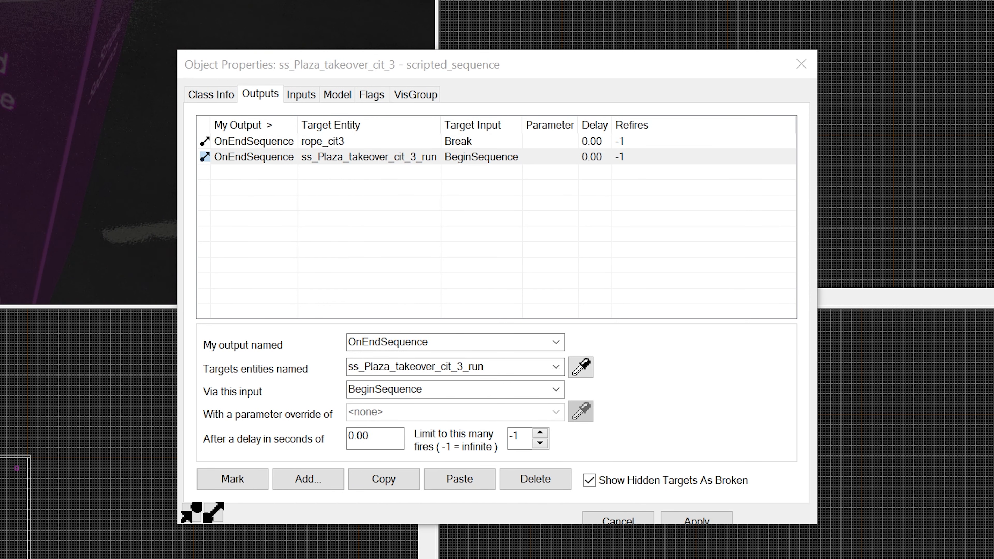
Step: Select the scripted_sequence ss_Plaza_takeover_cit_3_run and inspect its Target NPC, Action Animation, Move to Position, Next Script and flags
left_click(28, 94)
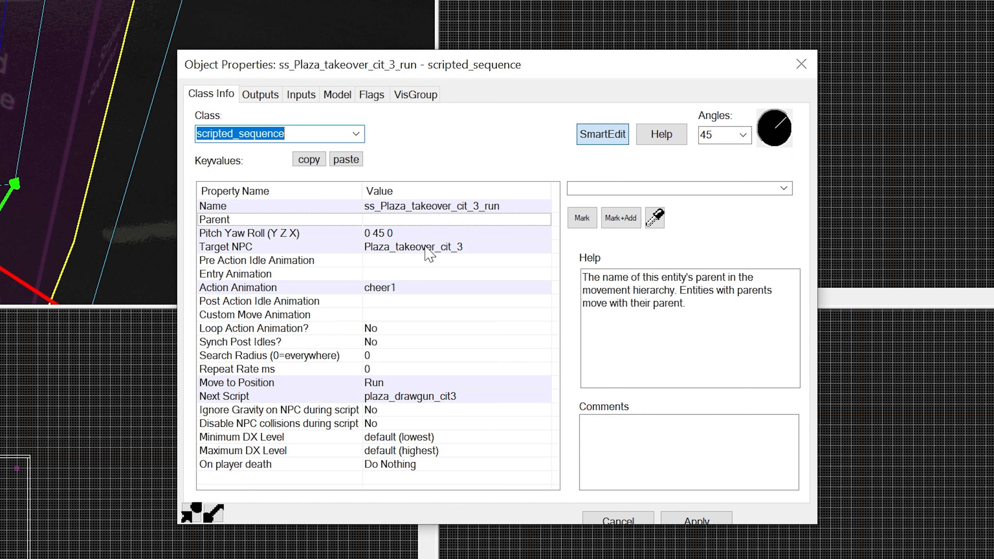
left_click(413, 246)
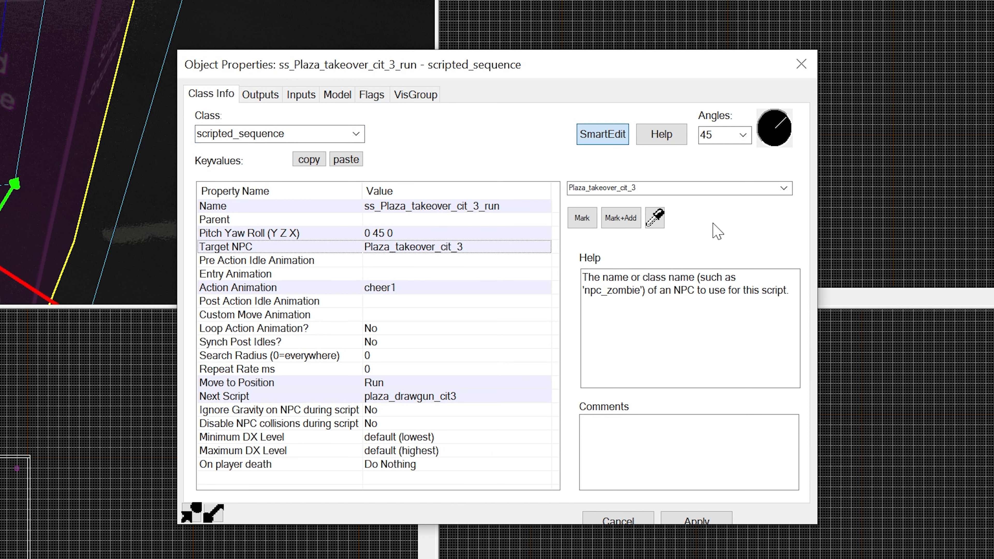
left_click(407, 289)
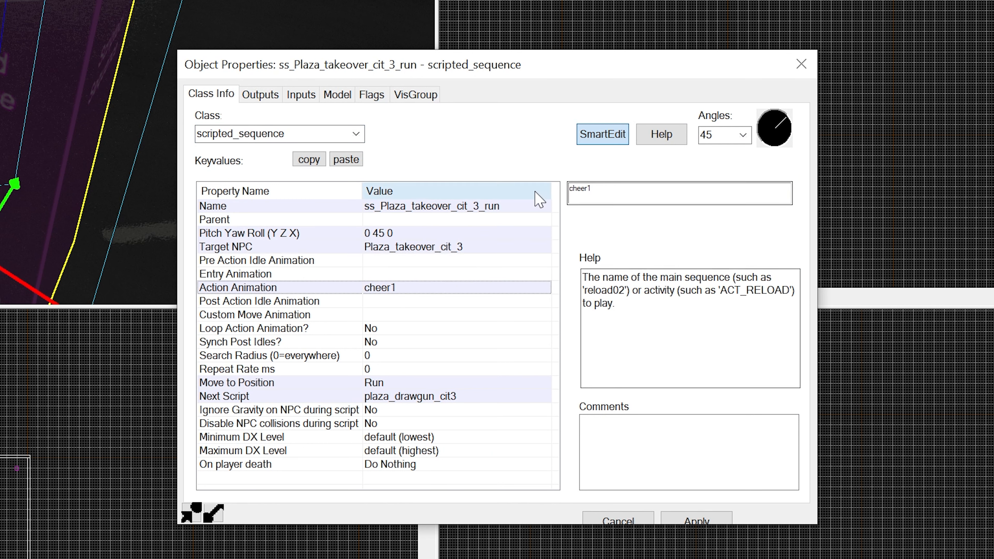
left_click(391, 384)
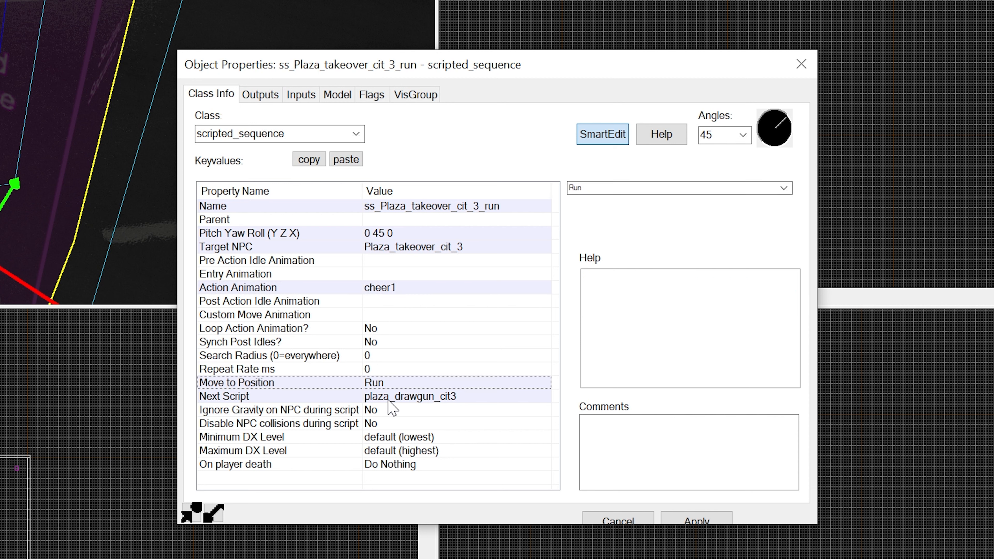
left_click(399, 397)
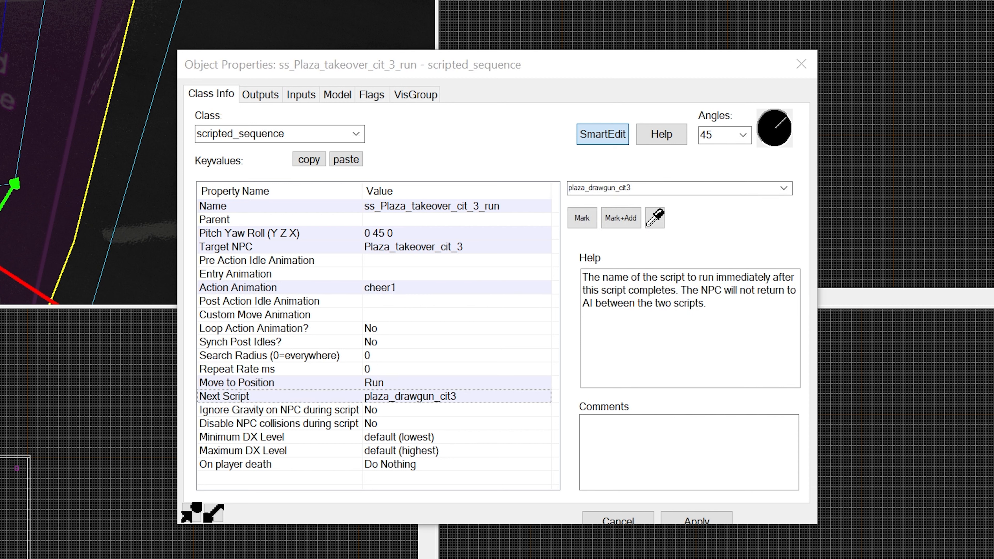
left_click(370, 96)
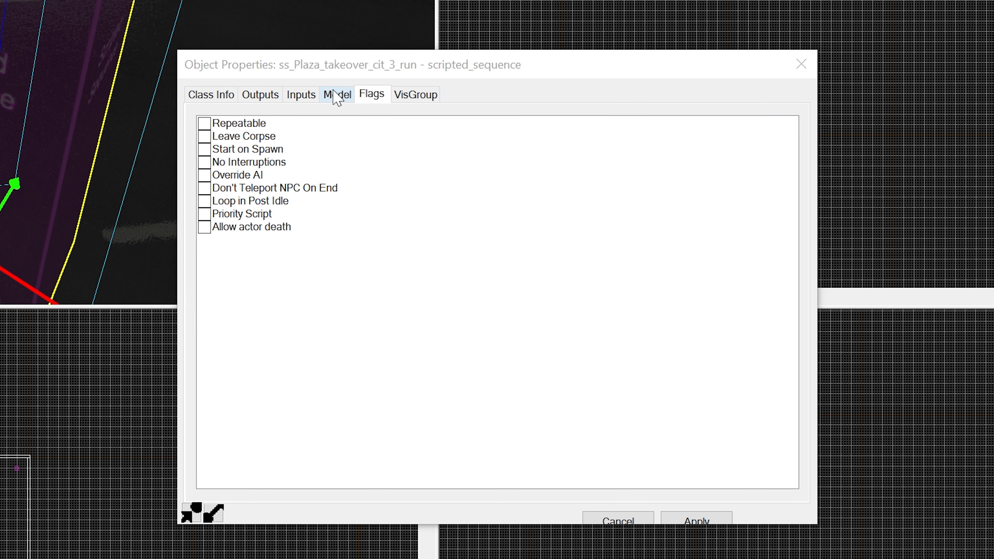
Step: Compare the flags of ss_Plaza_takeover_cit_3_run with those of ss_Plaza_takeover_cit_2_run
left_click(335, 95)
left_click(371, 95)
left_click(261, 95)
left_click(219, 95)
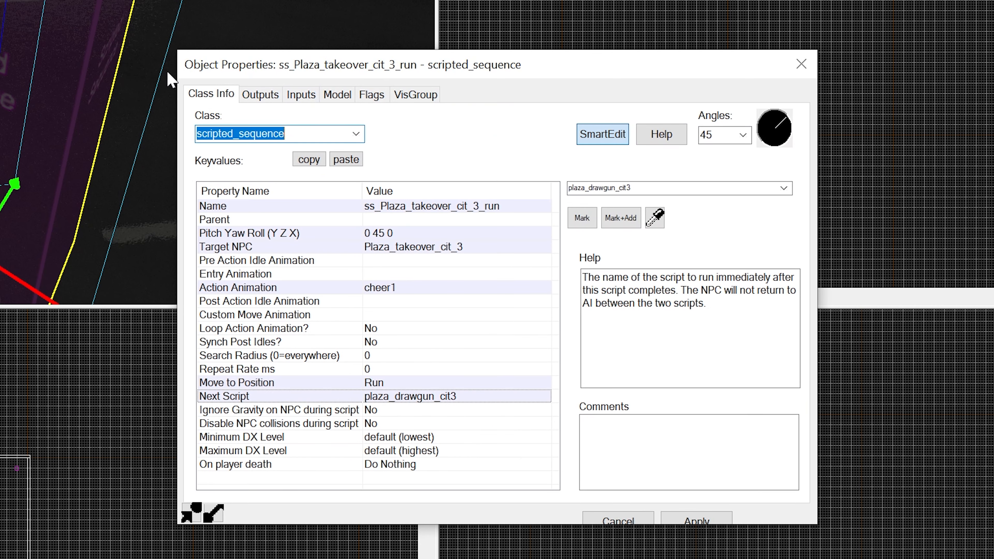
left_click(372, 96)
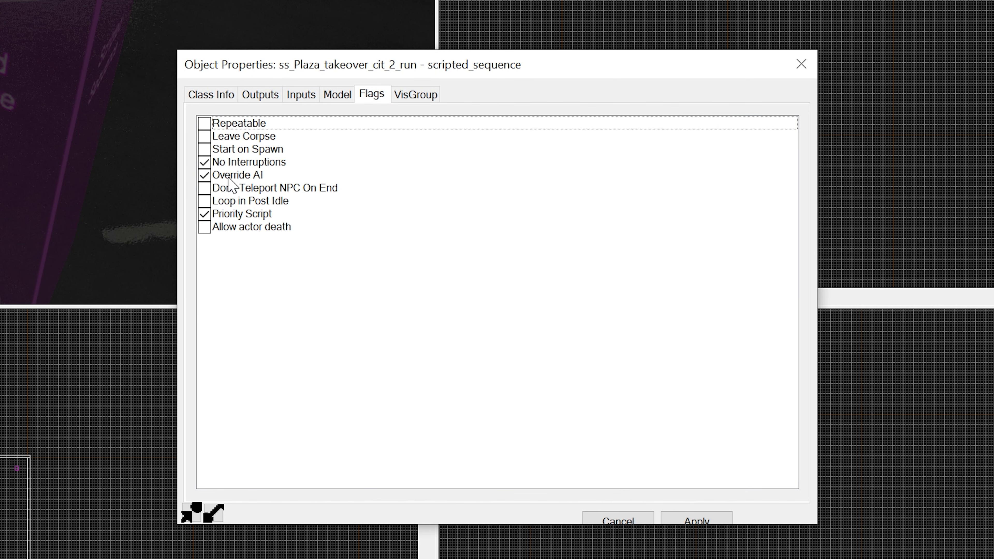
Step: Enable the No Interruptions, Override AI and Priority Script flags on ss_Plaza_takeover_cit_3_run and apply them
left_click(42, 106)
left_click(36, 98)
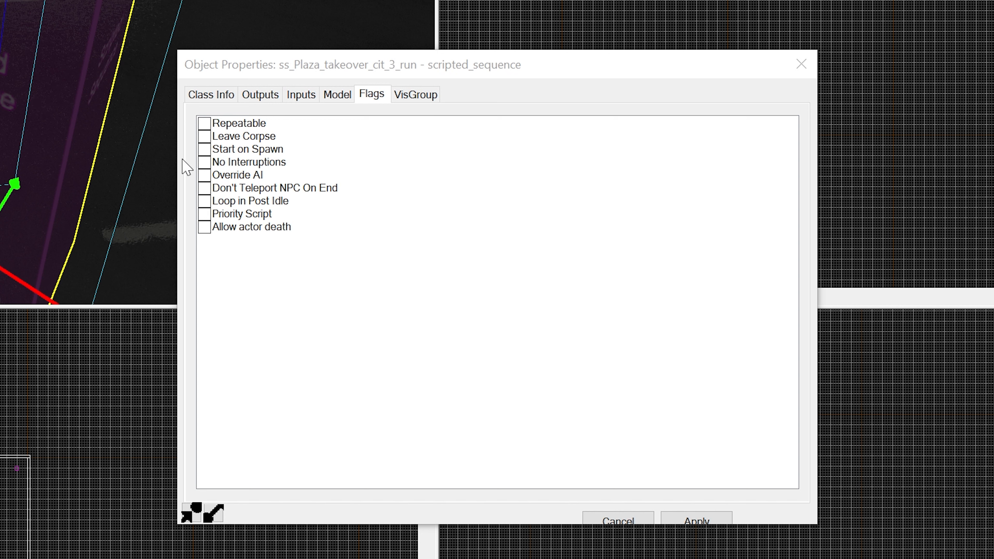
left_click(205, 162)
left_click(205, 175)
left_click(205, 214)
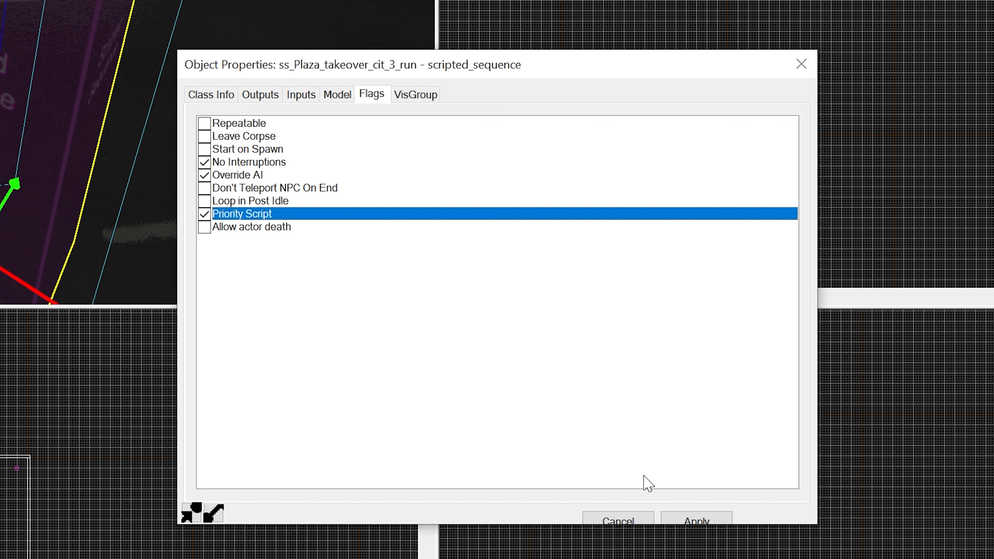
left_click(704, 521)
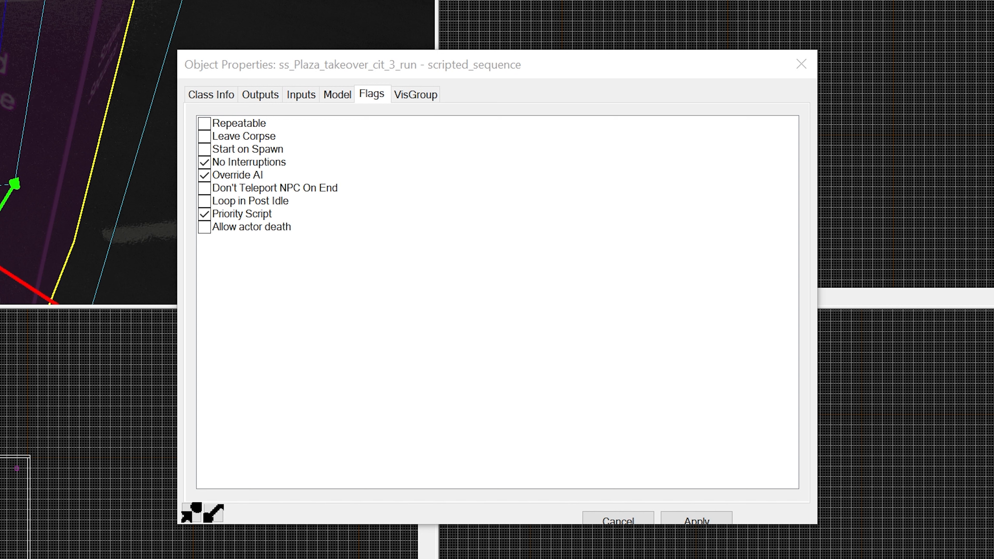
Step: Select the scripted_sequence plaza_drawgun_cit3 and inspect its Target NPC, Action Animation, Move to Position and flags
left_click(231, 98)
left_click(29, 114)
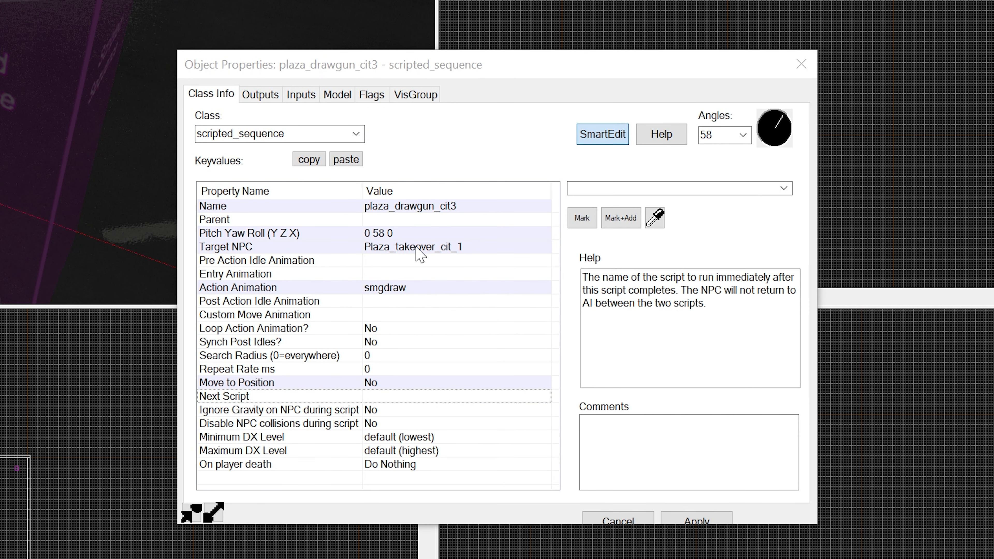
left_click(437, 248)
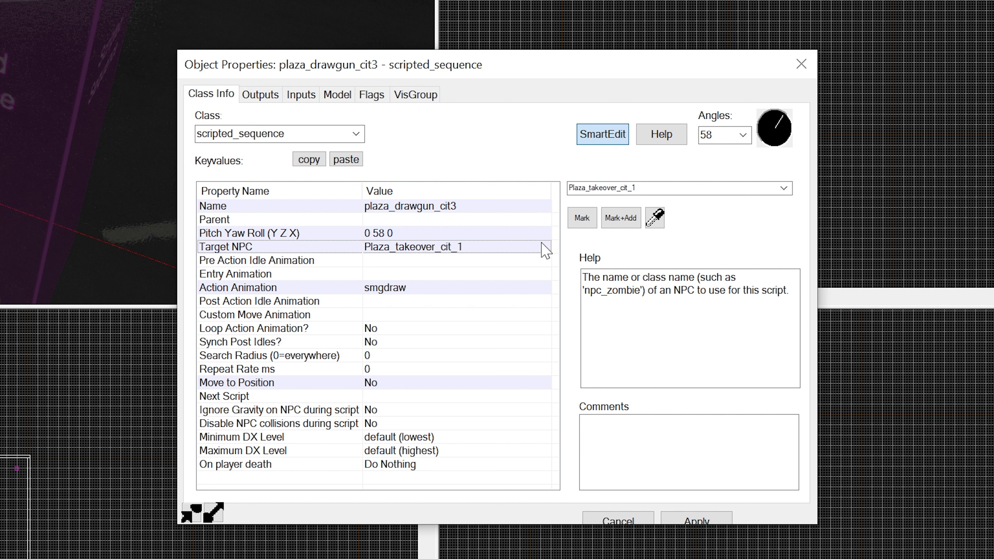
left_click(400, 292)
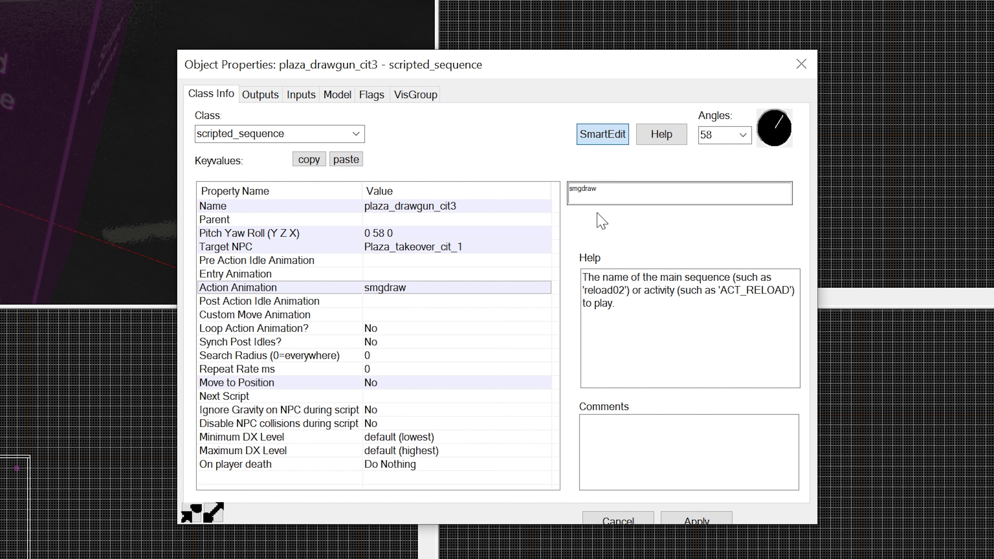
left_click(404, 386)
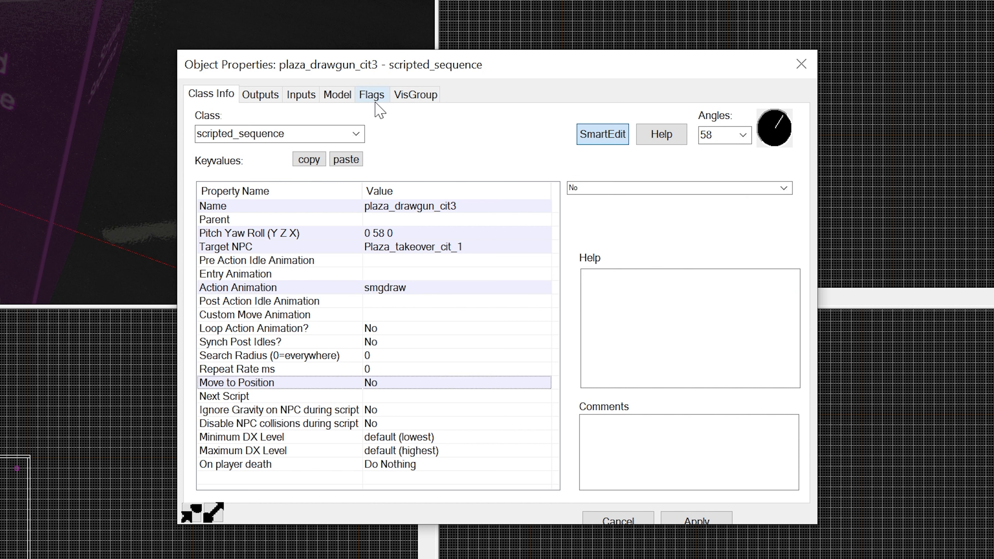
left_click(371, 94)
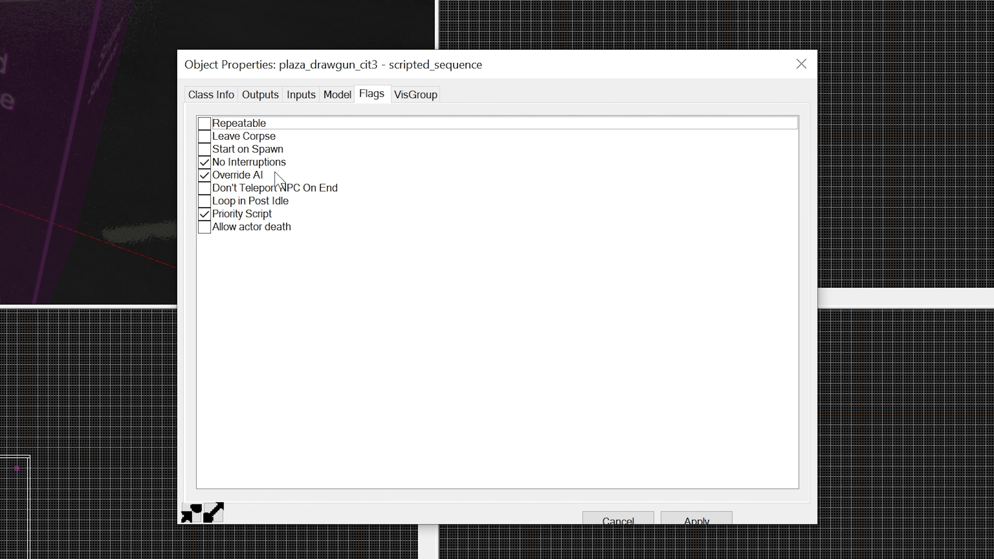
Step: Examine the StopScripting and GiveWeapon outputs of plaza_drawgun_cit3, then return to its class properties
left_click(260, 94)
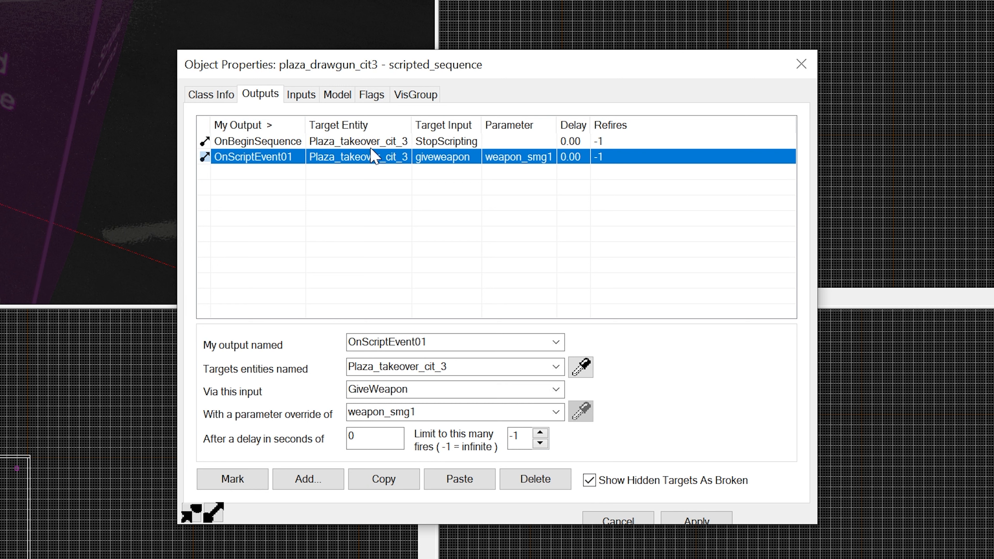
key("z")
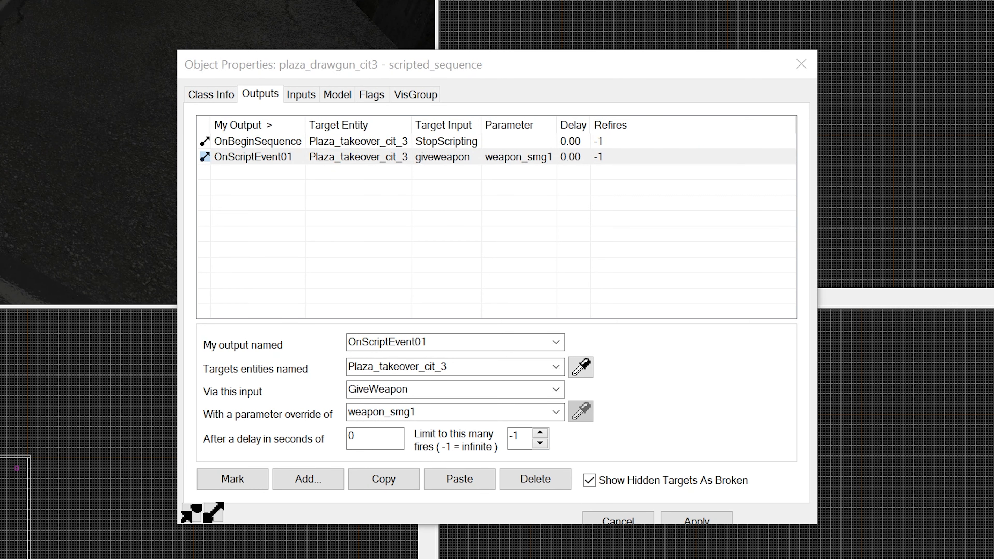
key("w")
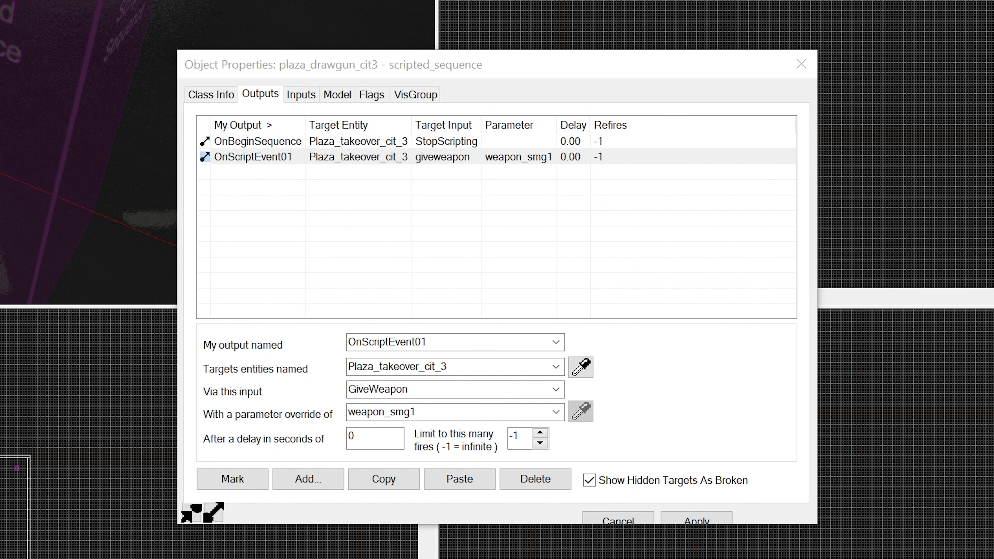
key("z")
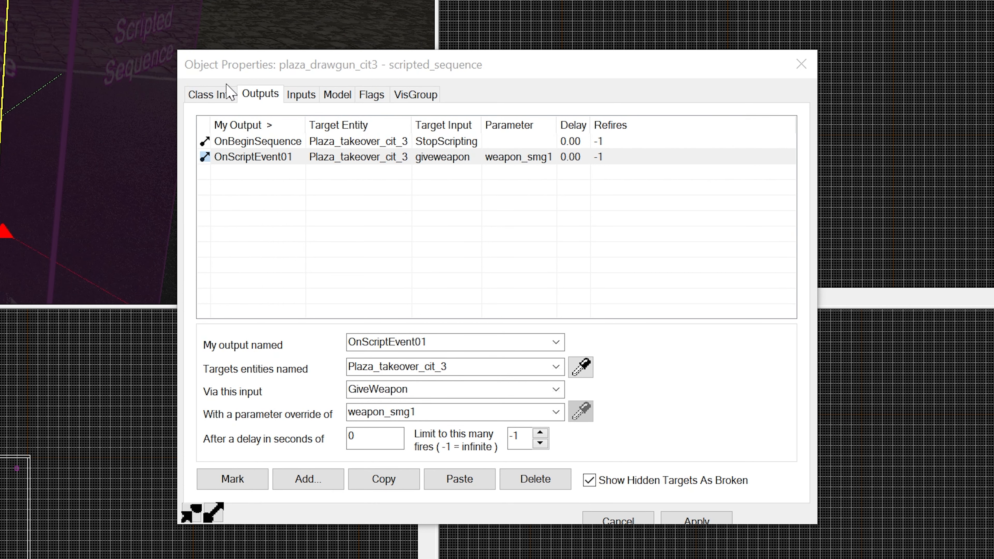
left_click(209, 95)
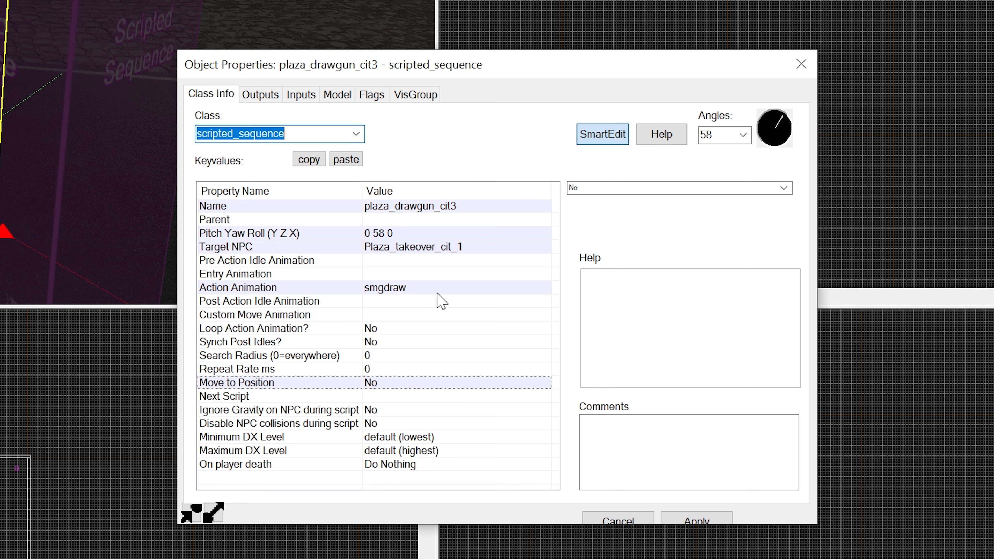
Step: Select the logic_auto on the cobblestones that controls citizen readiness and examine its OnMapSpawn SetReadinessLow and LockReadiness outputs
key("z")
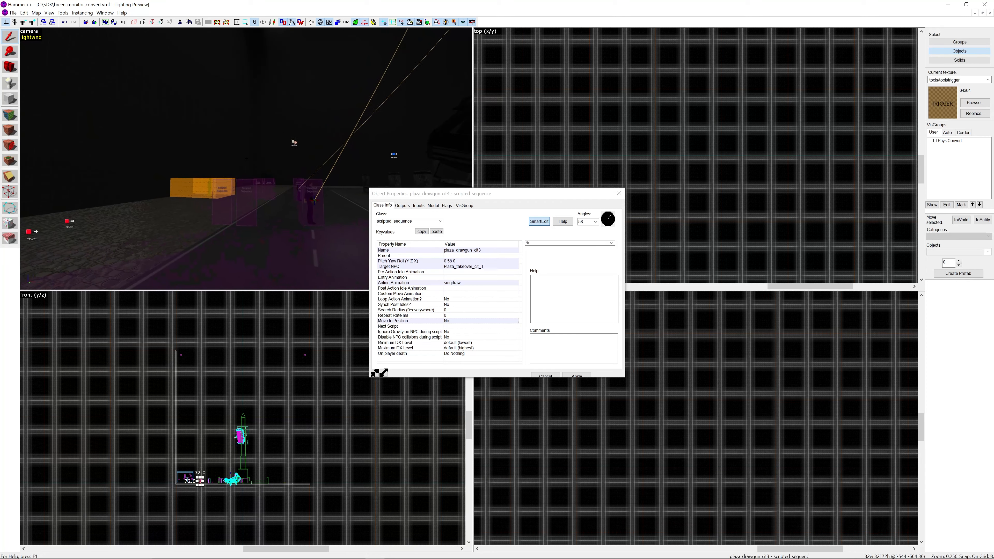
key("s")
key("w")
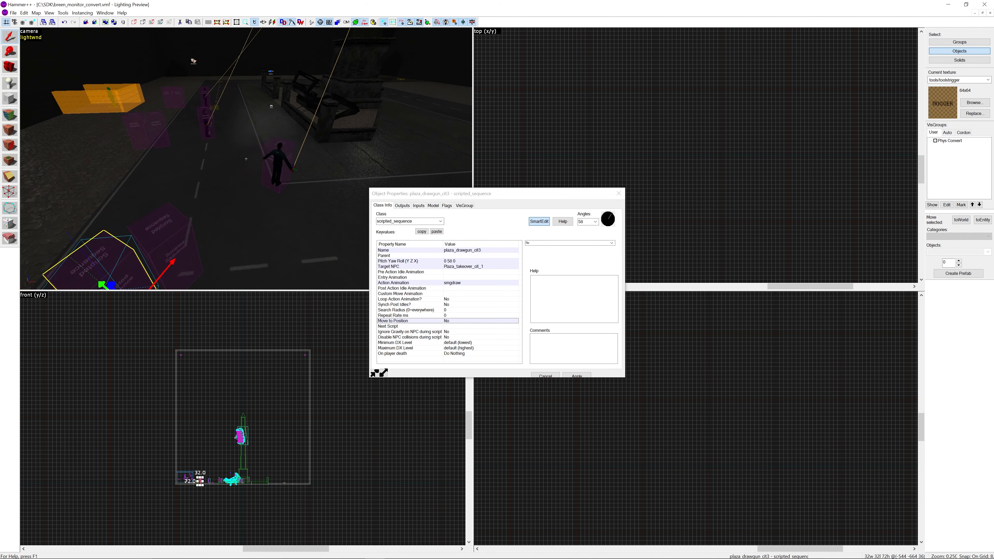
key("z")
key("w")
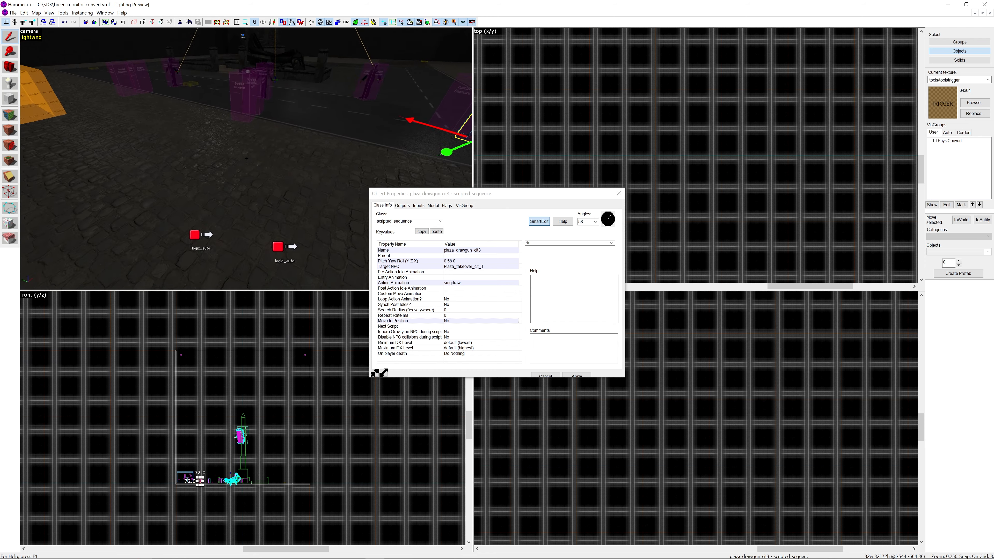
left_click(249, 219)
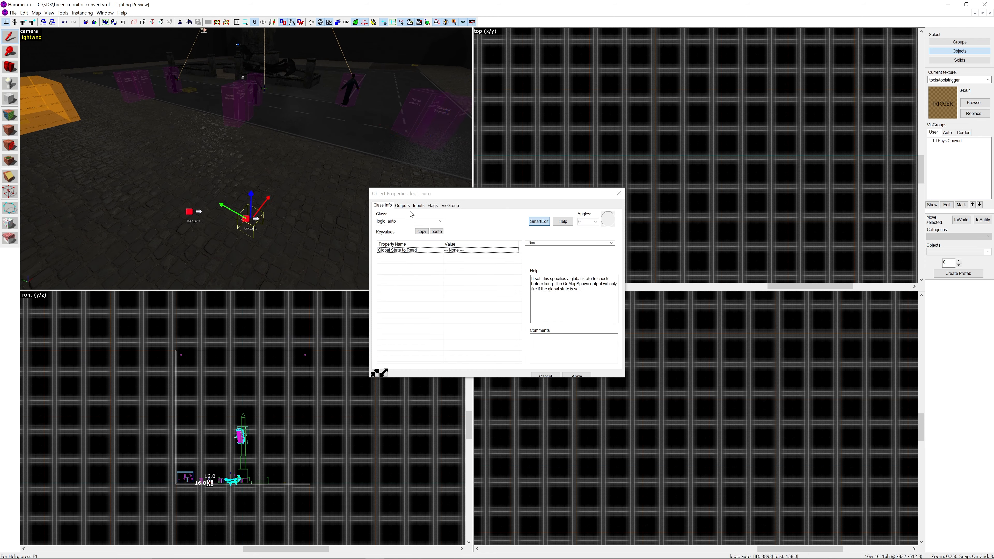
left_click(402, 205)
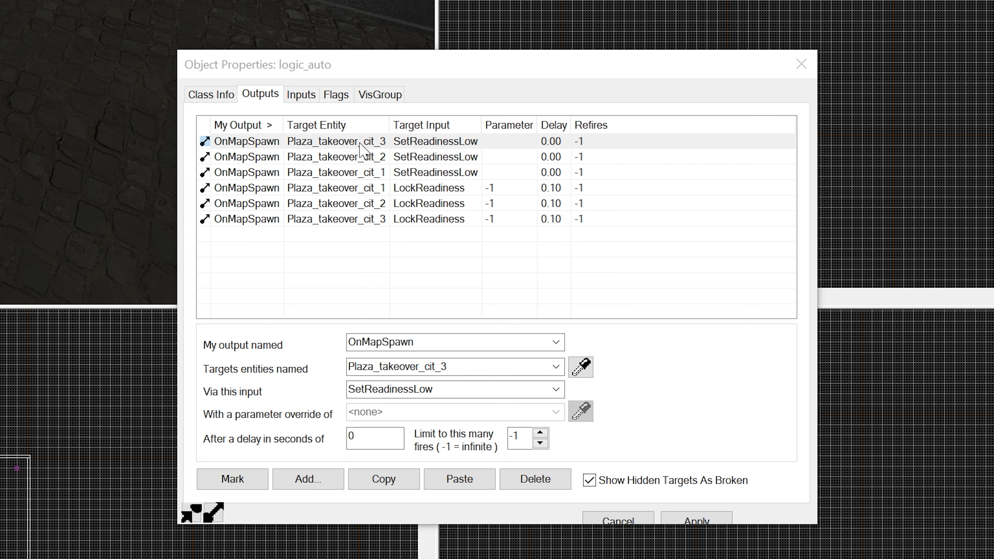
left_click(386, 145)
left_click(466, 145)
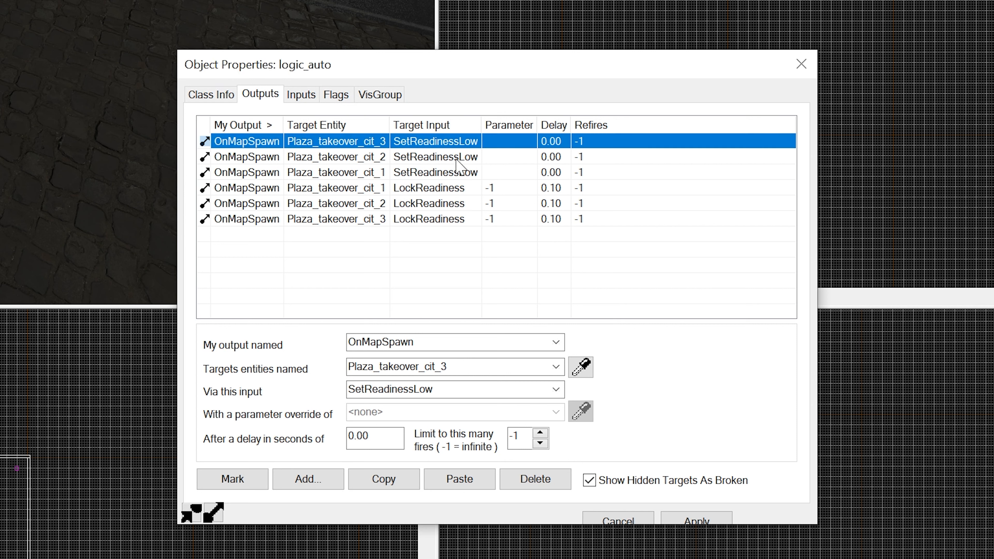
left_click(363, 186)
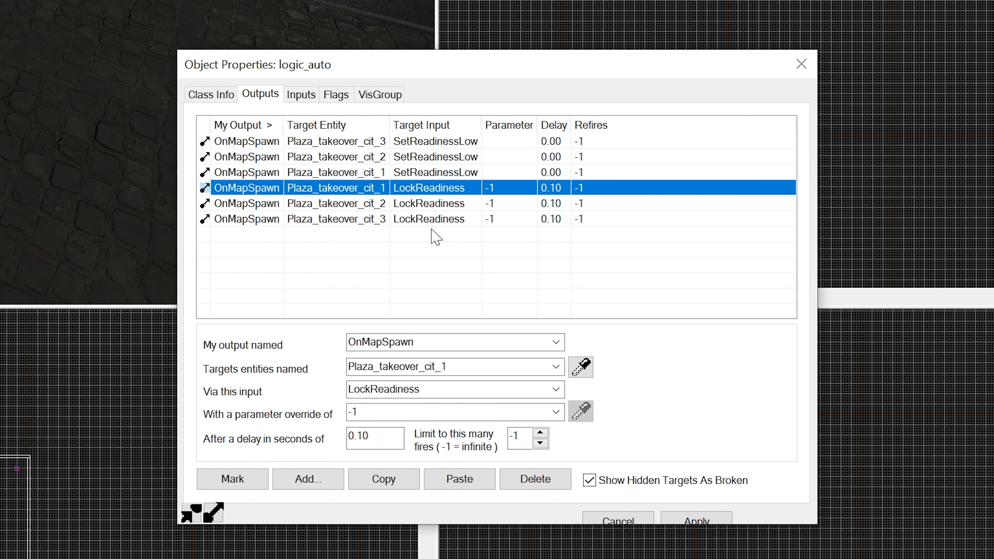
Step: Select the other logic_auto, examine its StartScripting and SetParentAttachment outputs, and check the rope end at a citizen's hand
left_click(41, 74)
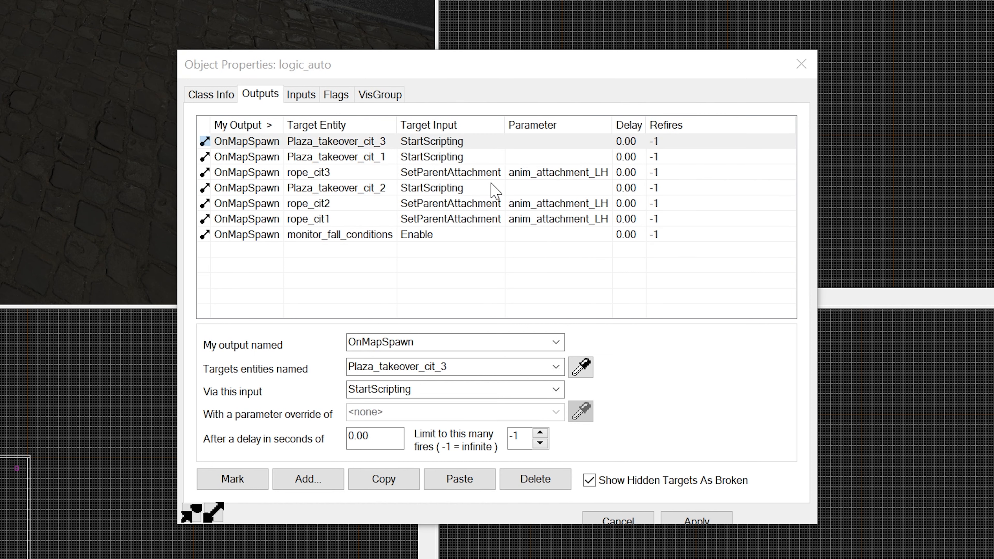
left_click(354, 145)
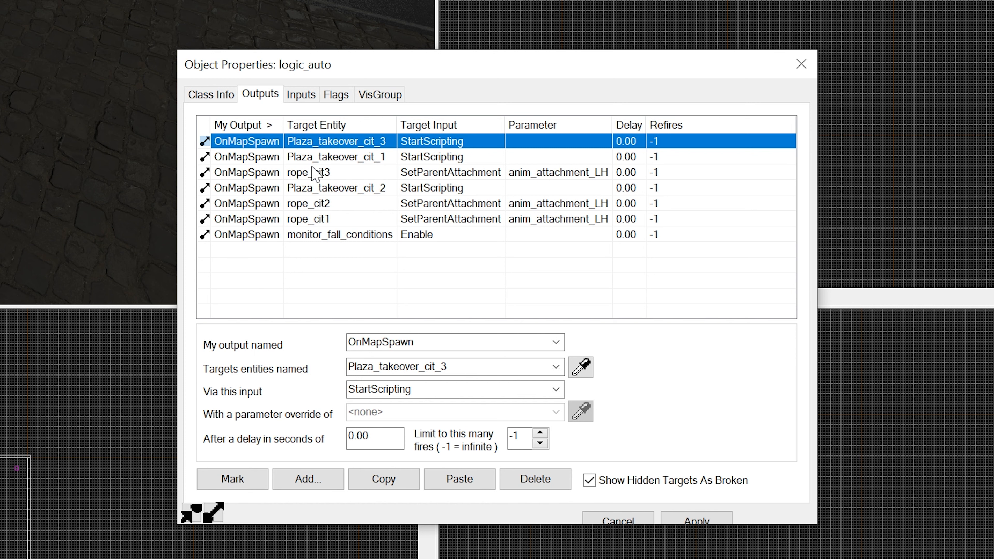
left_click(391, 173)
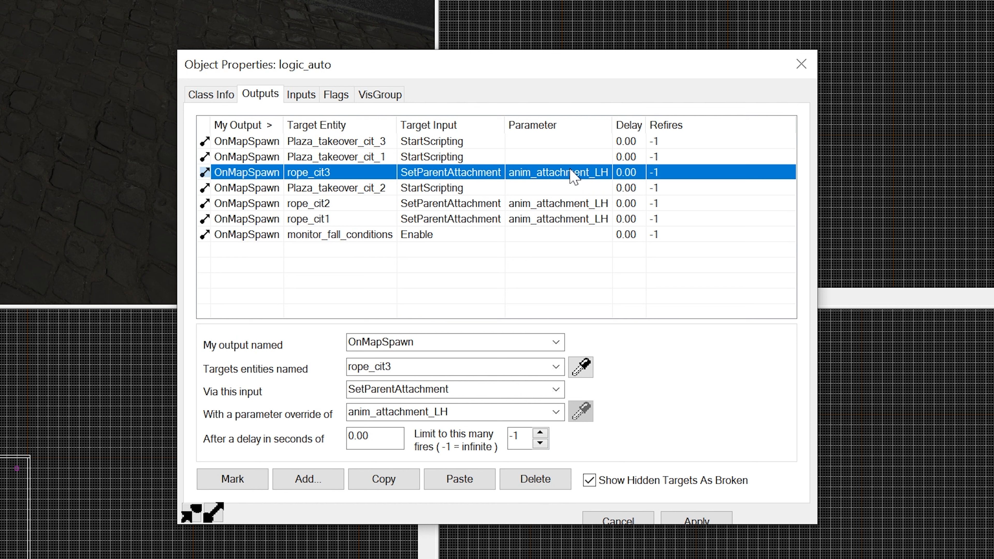
key("z")
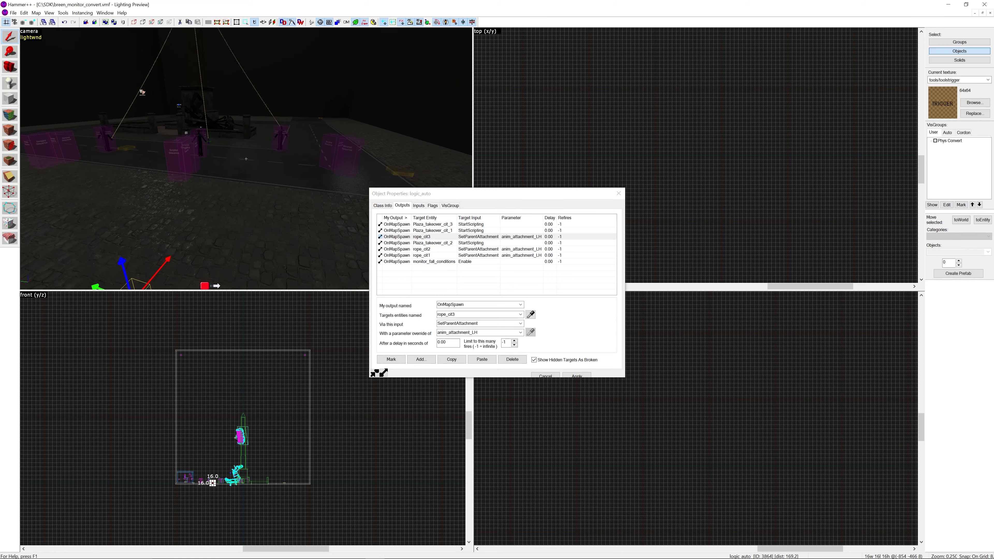
key("d")
key("z")
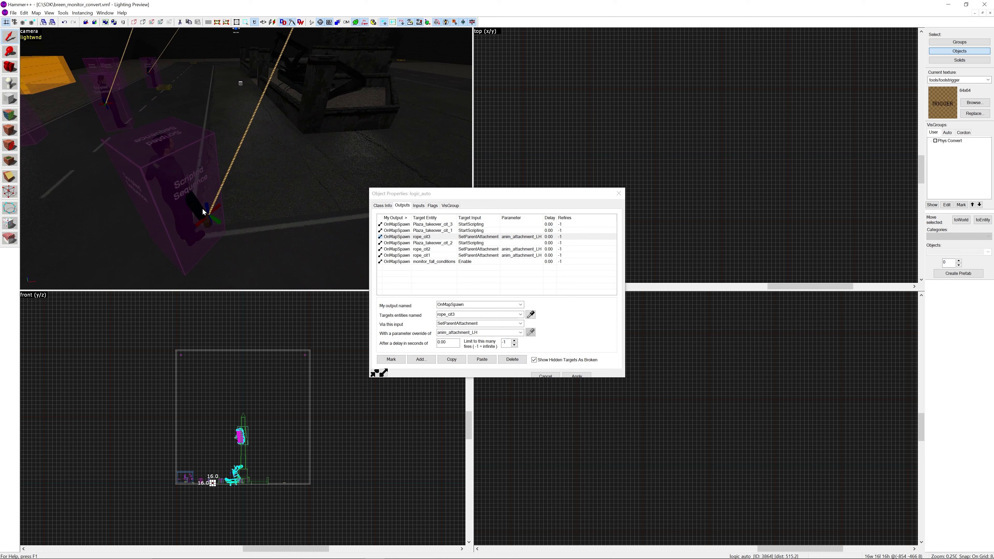
Step: Survey the orange trigger area, the citizens holding the ropes and the Breen monitor on its column
key("z")
key("w")
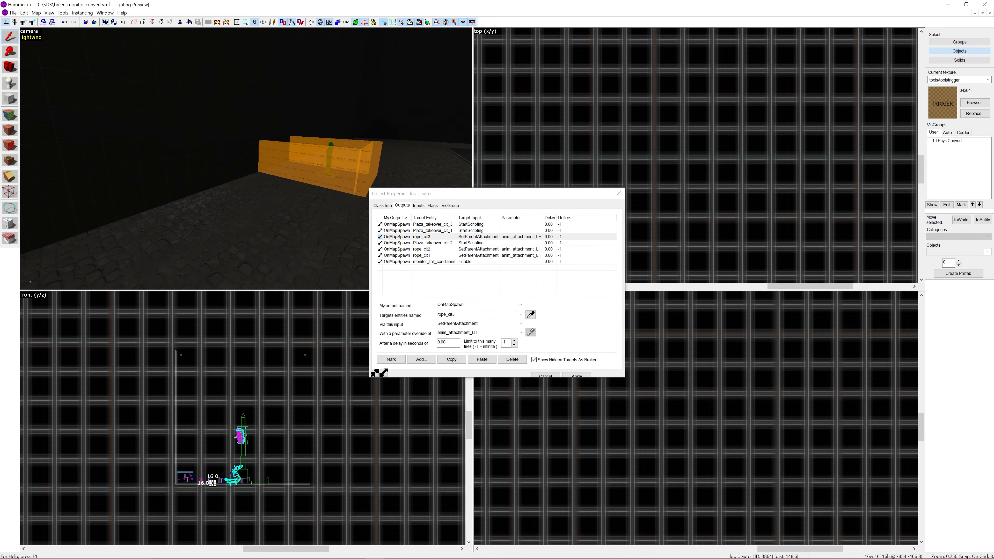
key("s")
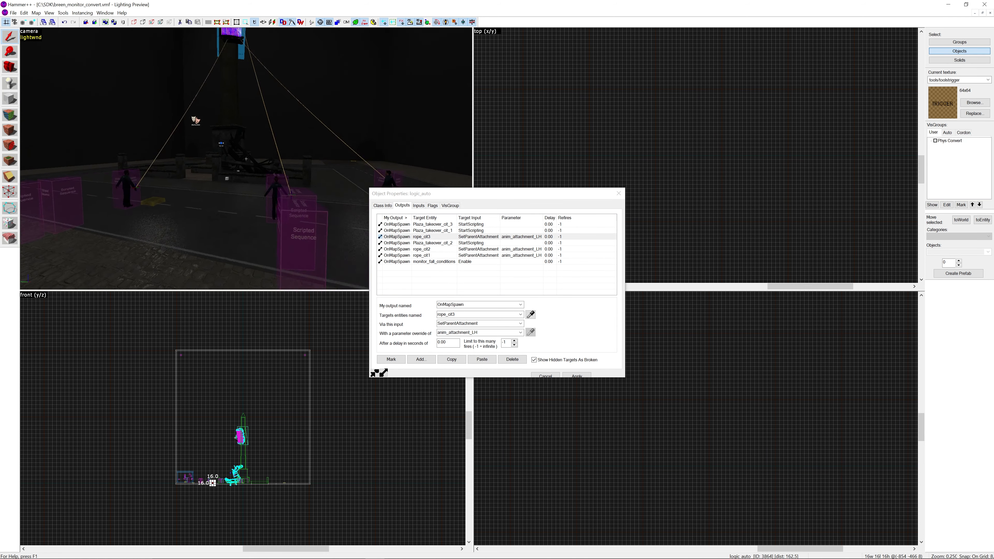
key("w")
key("z")
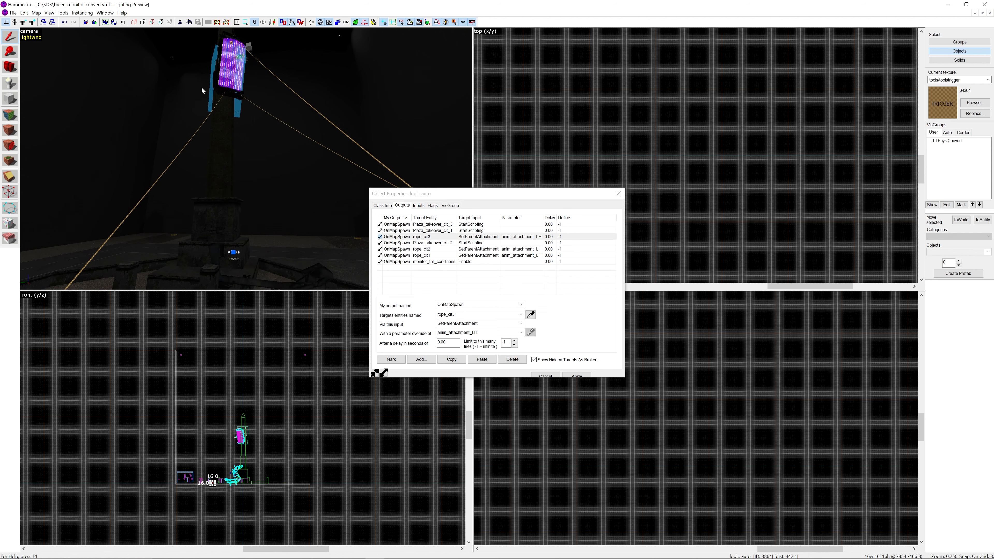
key("z")
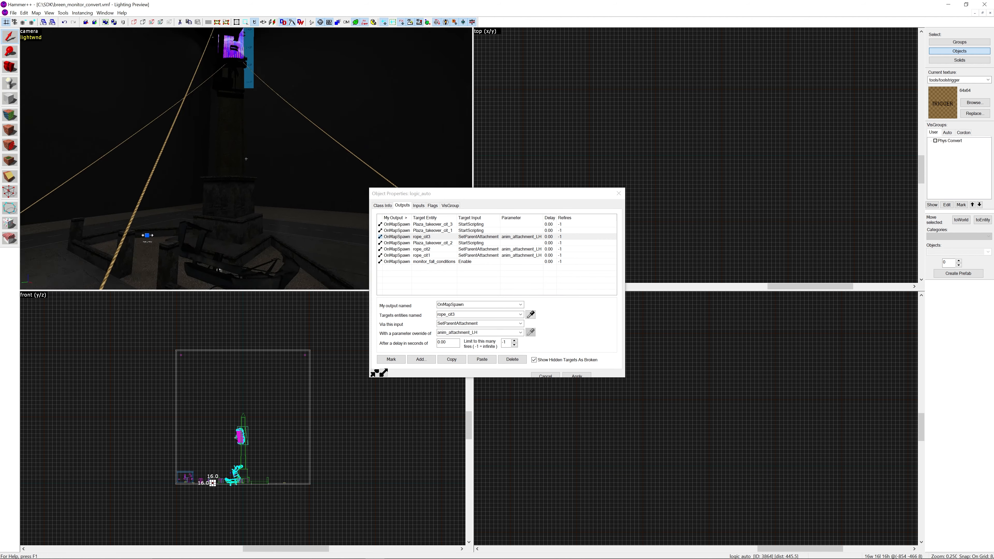
Step: Select the logic_relay monitor_fall_relay beside the column, review its OnTrigger outputs and look over the monitor they affect
key("w")
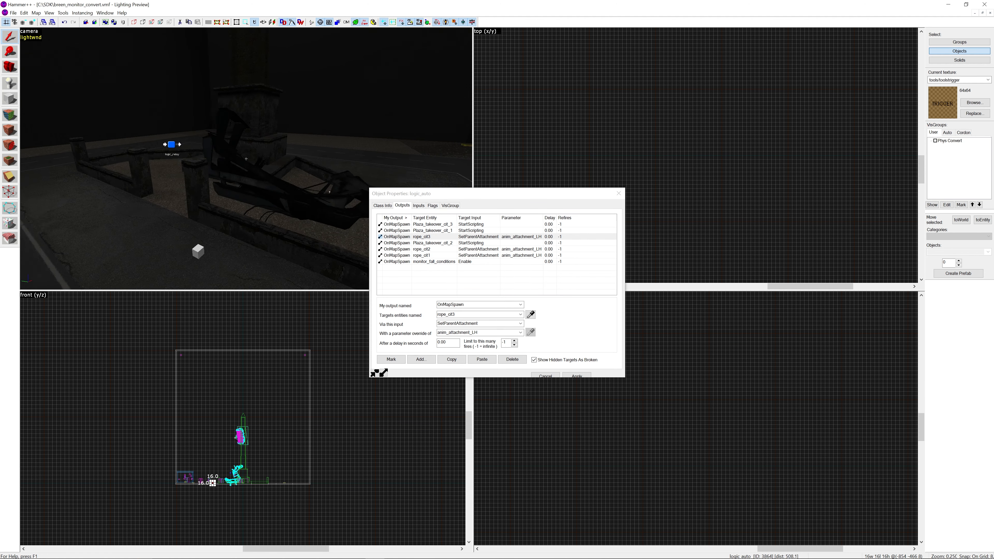
key("w")
key("z")
left_click(221, 188)
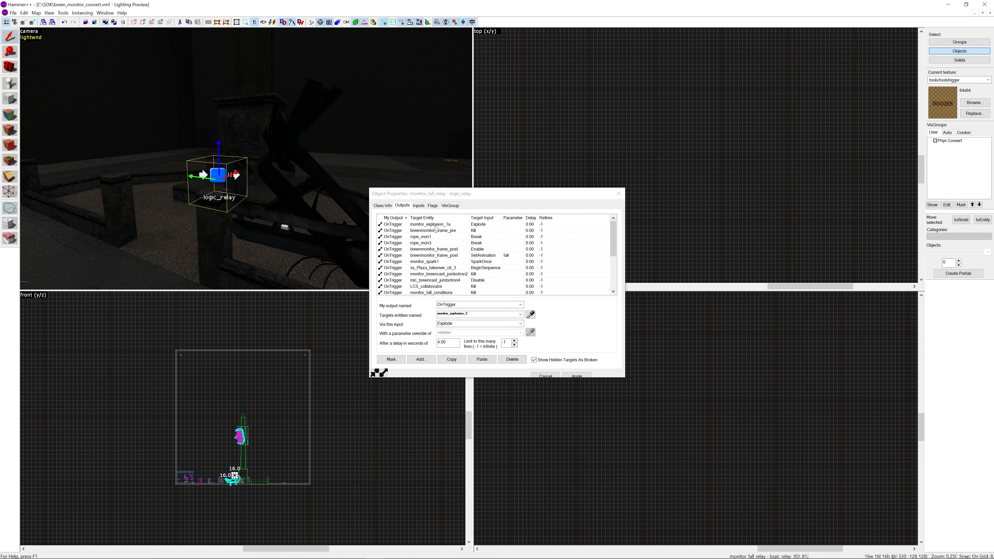
key("z")
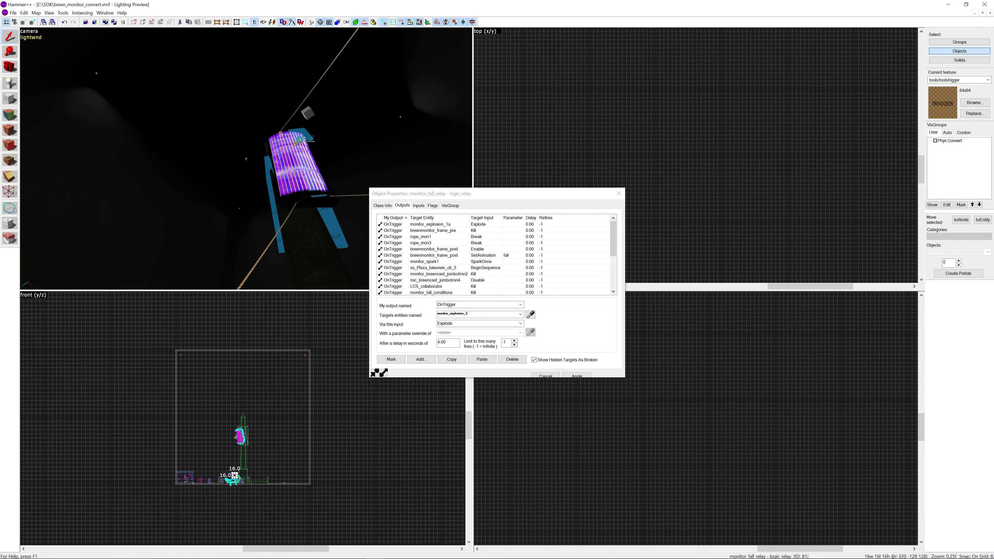
key("w")
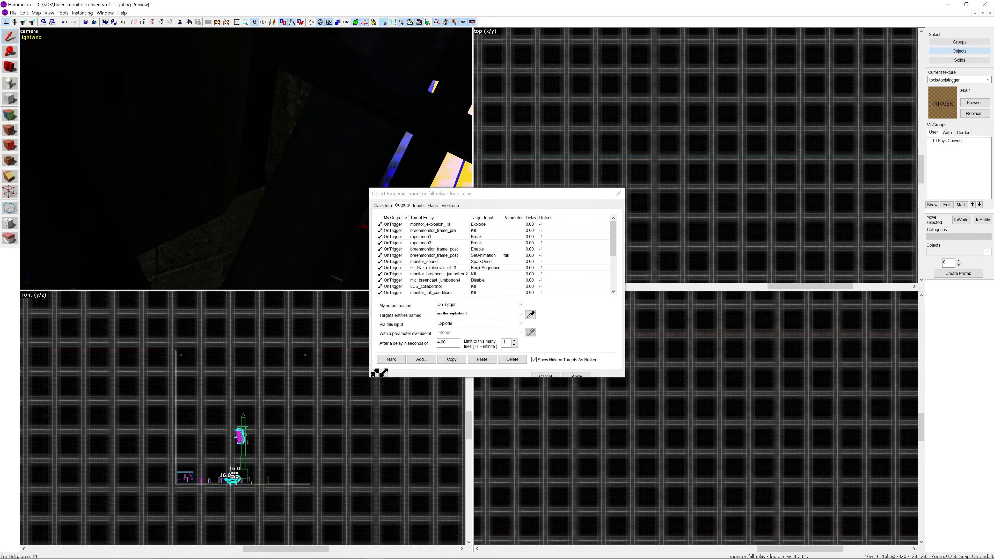
Step: Select the env_explosion entities monitor_explosion_1 and monitor_explosion_1a around the Breen monitor to see where the explosions are placed
key("s")
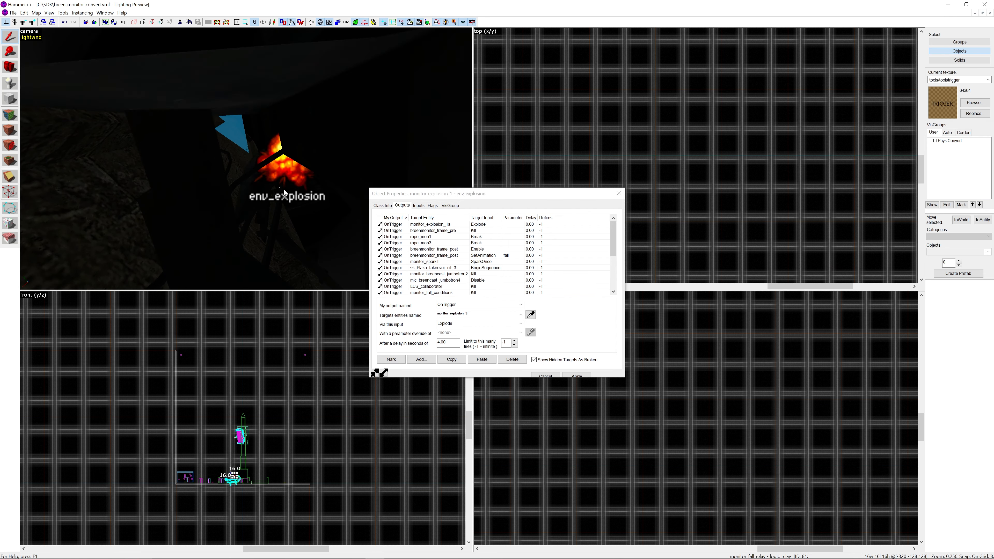
left_click(247, 159)
key("w")
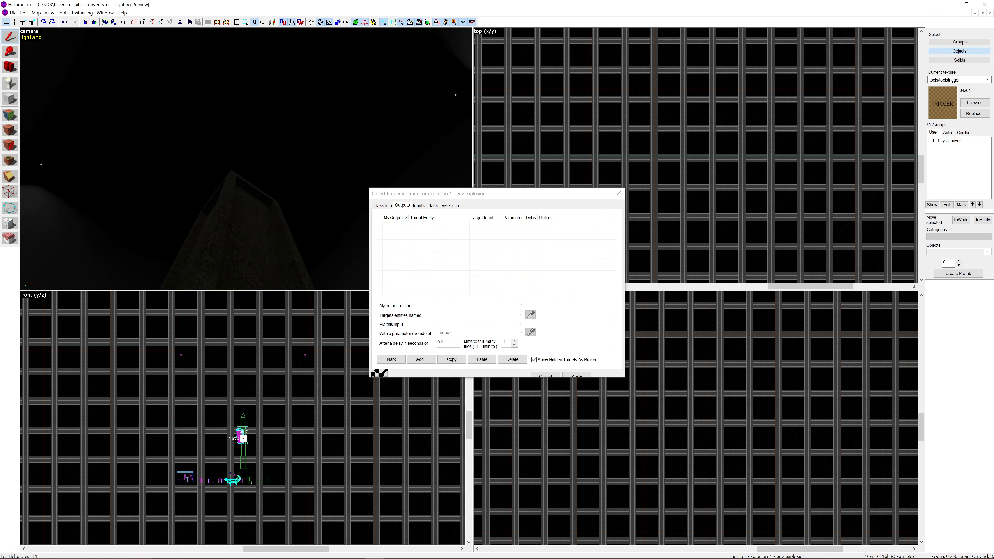
left_click(246, 158)
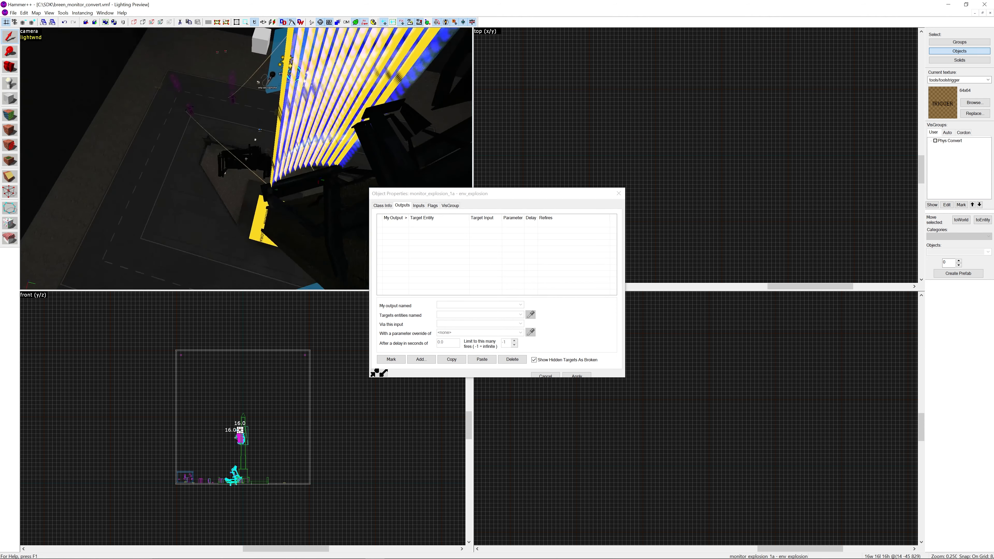
key("w")
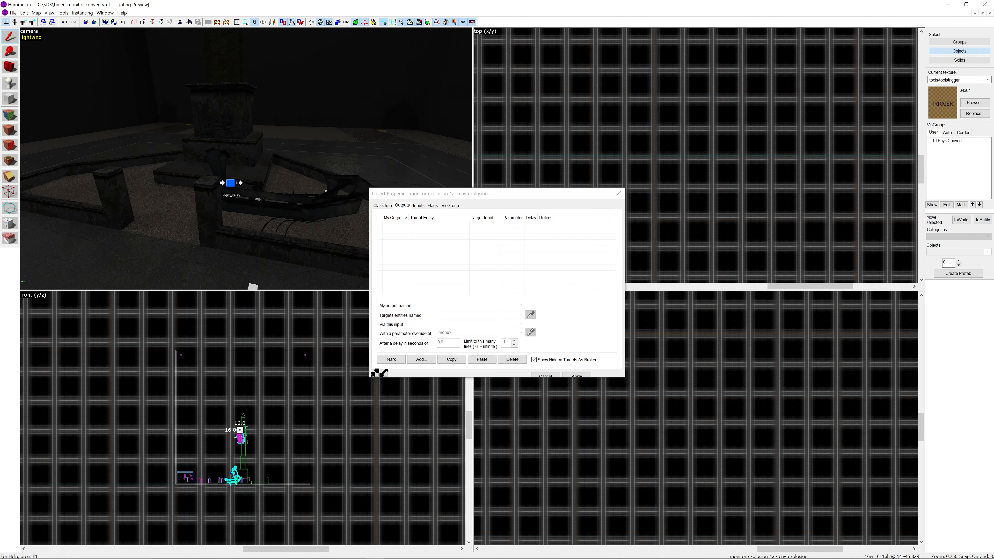
Step: Reselect monitor_fall_relay by the column and examine its breenmonitor_frame_pre Kill output and the rope_mon1 and rope_mon3 Break outputs
key("z")
left_click(237, 186)
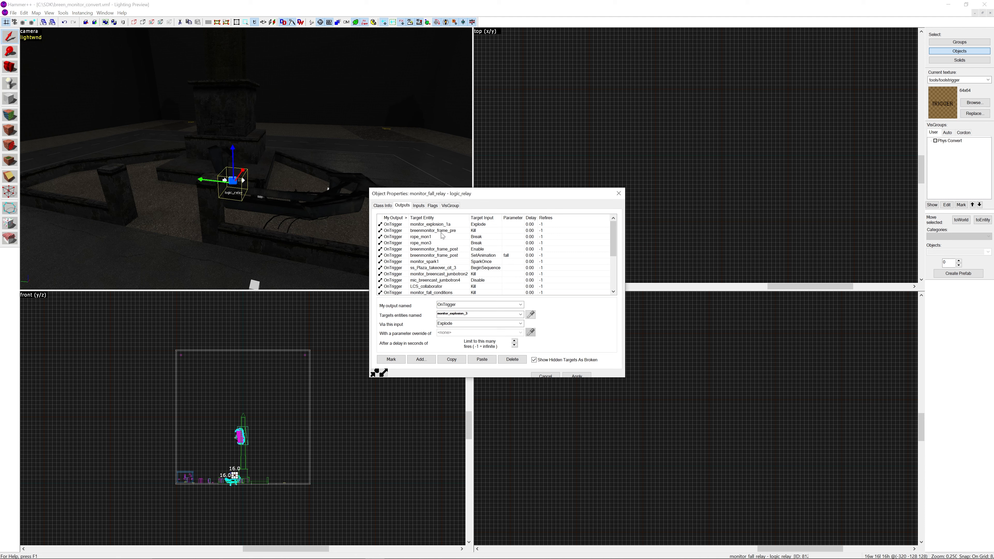
left_click(453, 232)
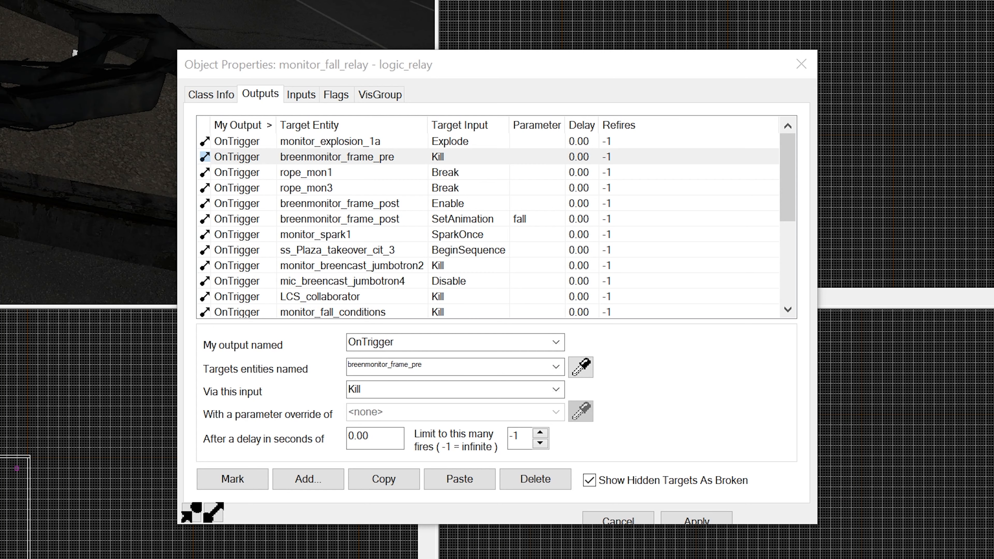
key("z")
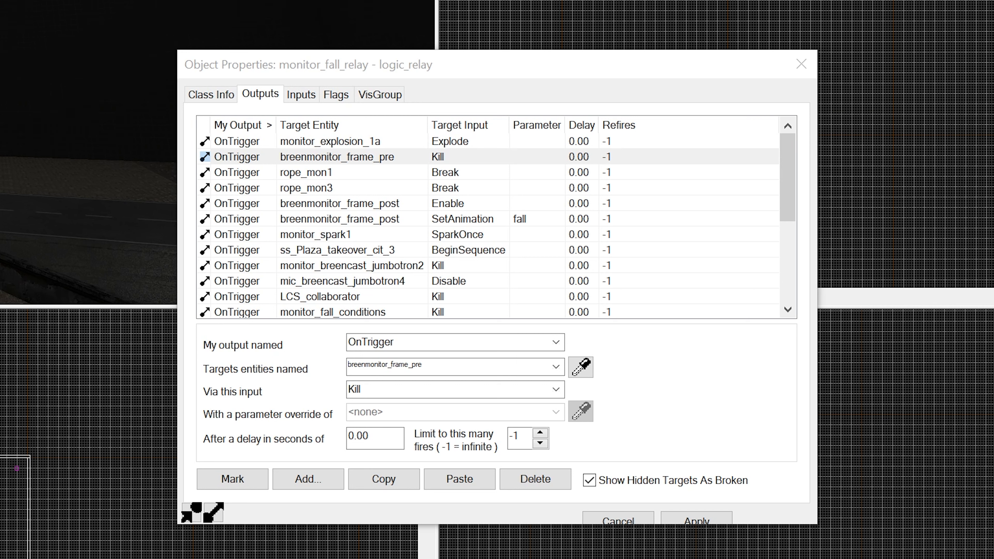
left_click(393, 172)
left_click(421, 187)
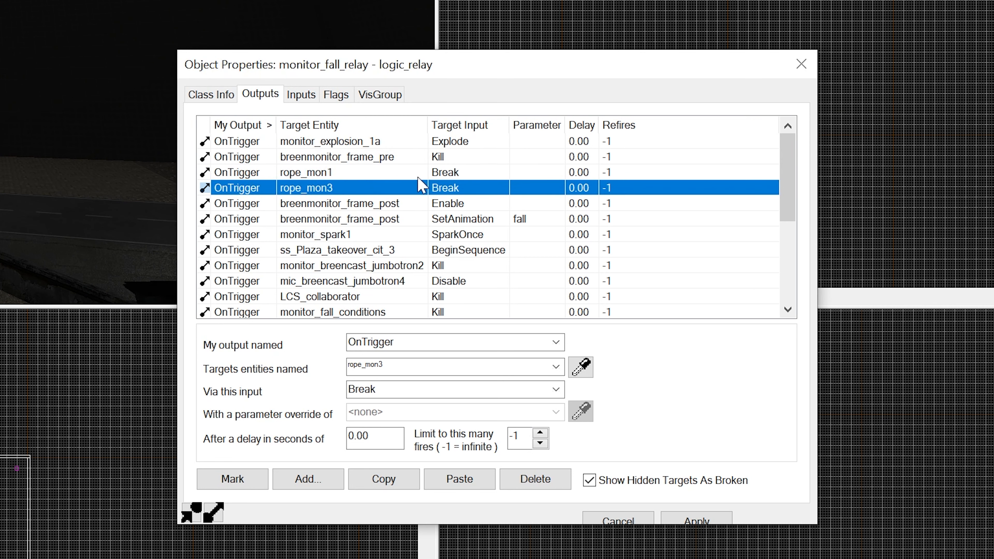
Step: Examine the relay's breenmonitor_frame_post Enable and SetAnimation fall outputs and its monitor_spark1 SparkOnce output
left_click(389, 203)
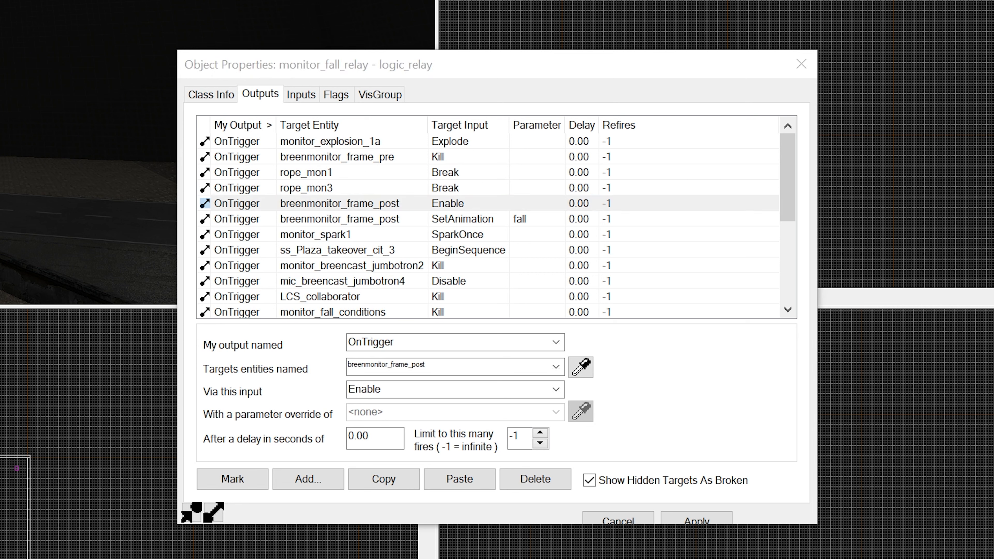
left_click(373, 220)
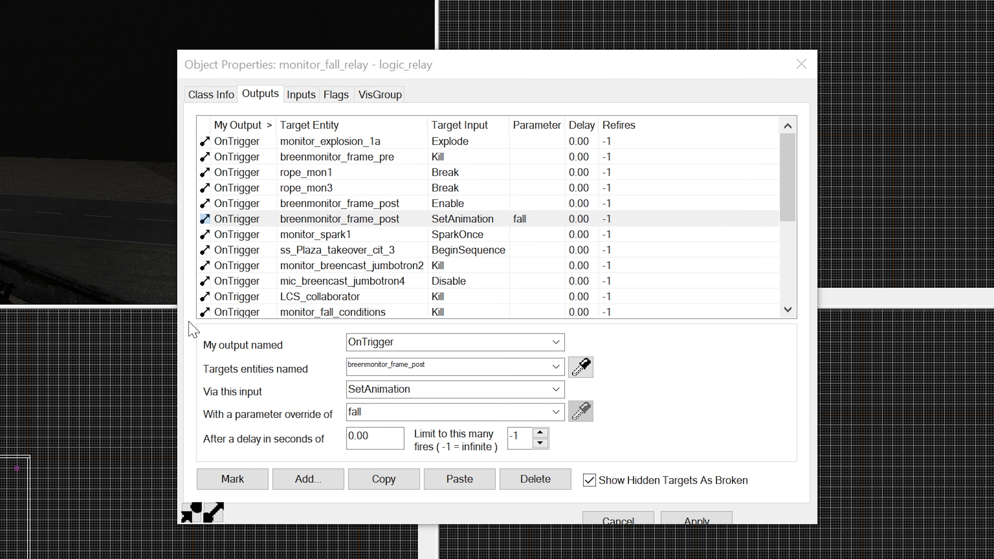
left_click(329, 234)
Step: Examine the relay's ss_Plaza_takeover_cit_3 BeginSequence output and the Kill outputs for monitor_breencast_jumbotron2 and LCS_collaborator
scroll(331, 233, "down", 1)
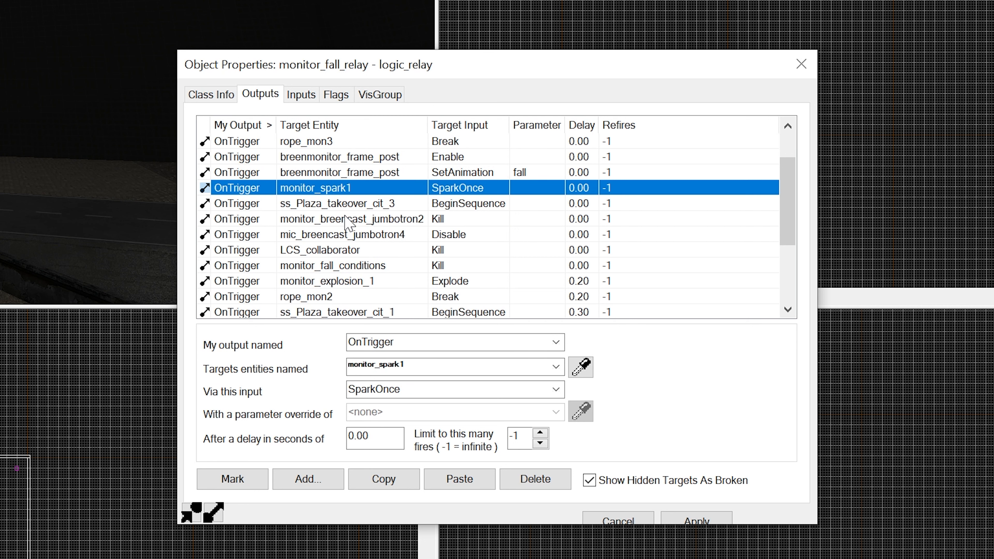
left_click(374, 204)
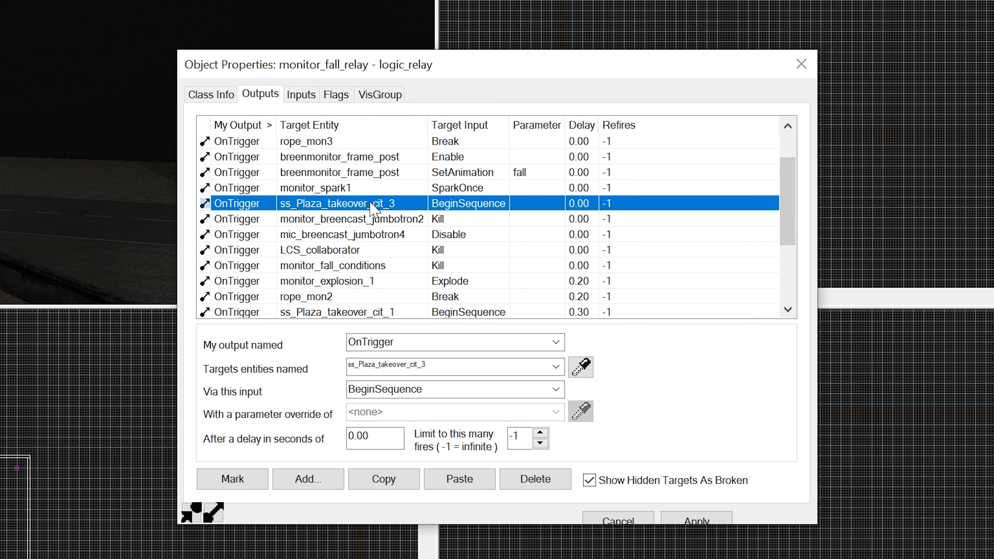
scroll(382, 212, "down", 1)
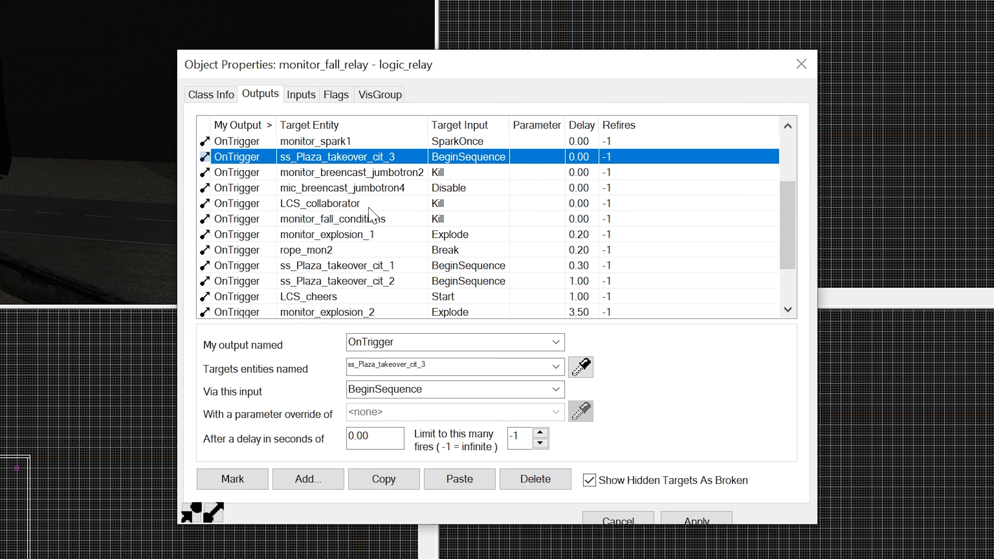
left_click(347, 174)
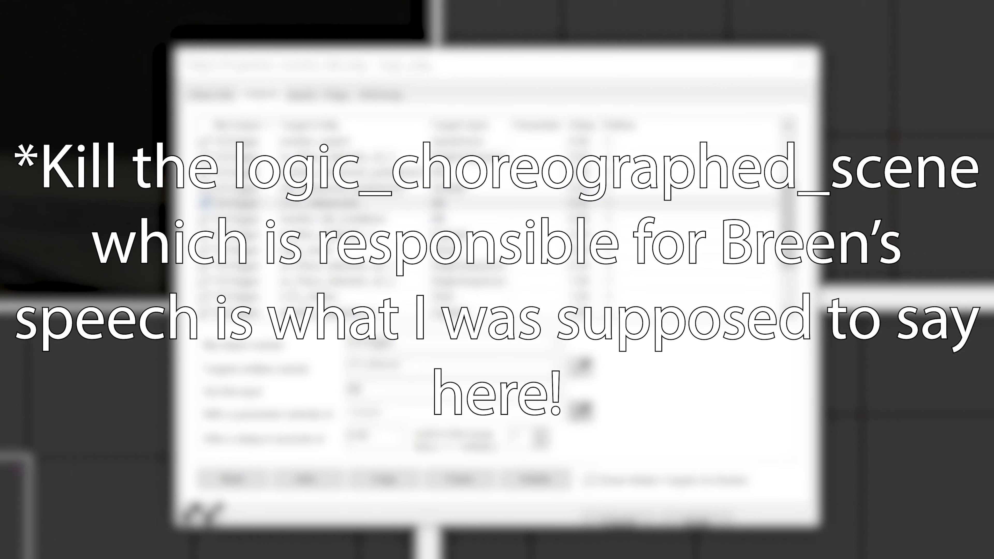
double_click(319, 203)
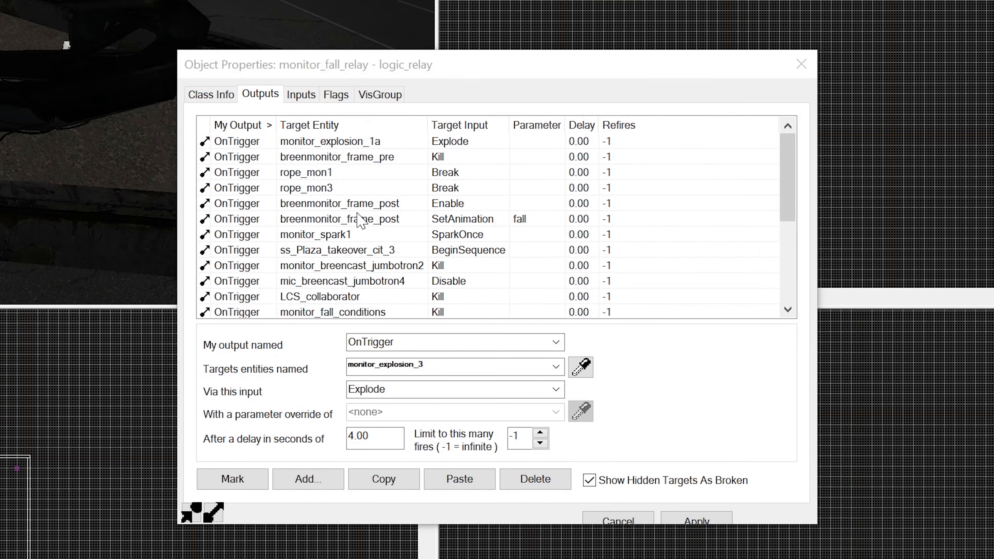
scroll(356, 247, "down", 1)
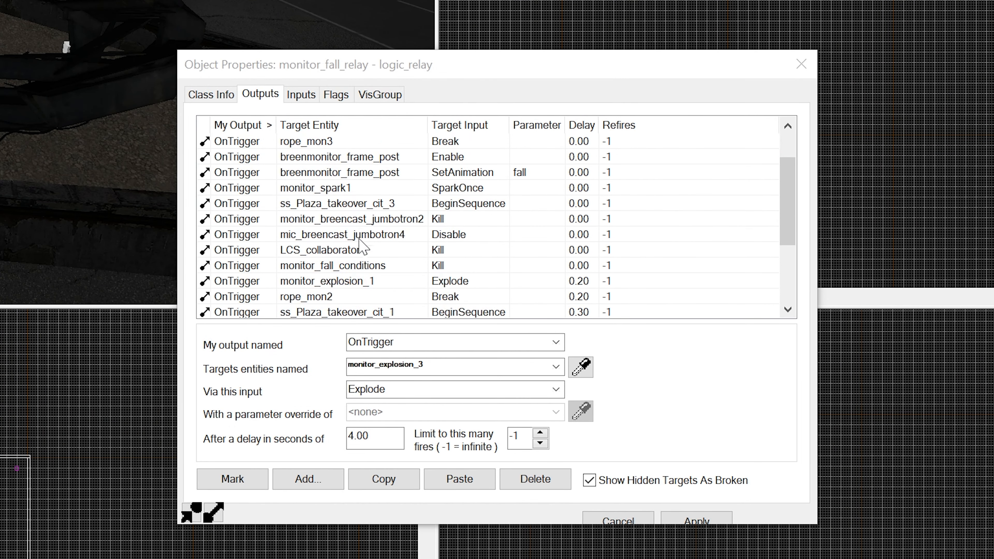